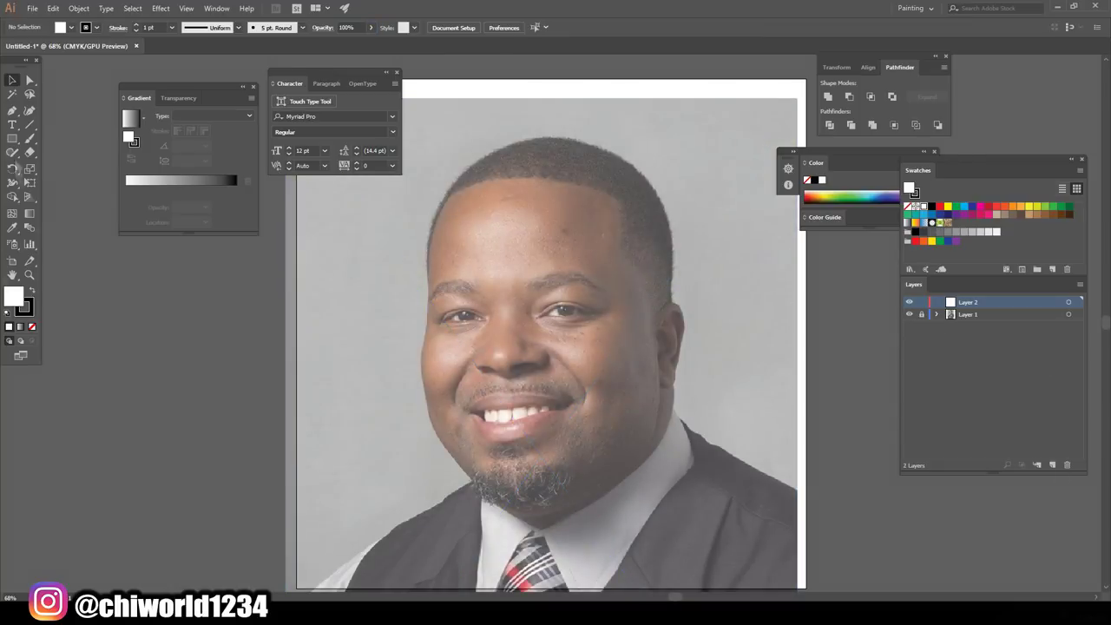
Create a Calligraphic brush and ink the first eye's lids, iris and outer arc
{"action": "left_click", "coordinate": [43, 128]}
{"action": "left_click", "coordinate": [217, 206]}
{"action": "key", "text": "b"}
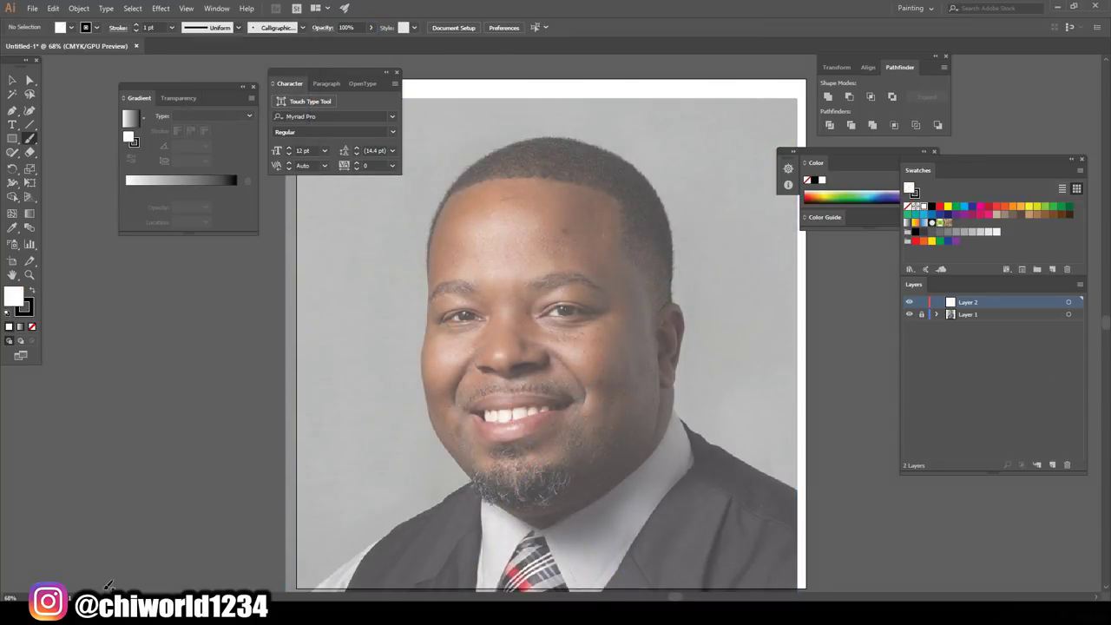
{"action": "mouse_move", "coordinate": [296, 401]}
{"action": "left_mouse_down"}
{"action": "mouse_move", "coordinate": [410, 326]}
{"action": "mouse_move", "coordinate": [551, 376]}
{"action": "left_mouse_up"}
{"action": "left_click_drag", "start_coordinate": [315, 382], "coordinate": [550, 375]}
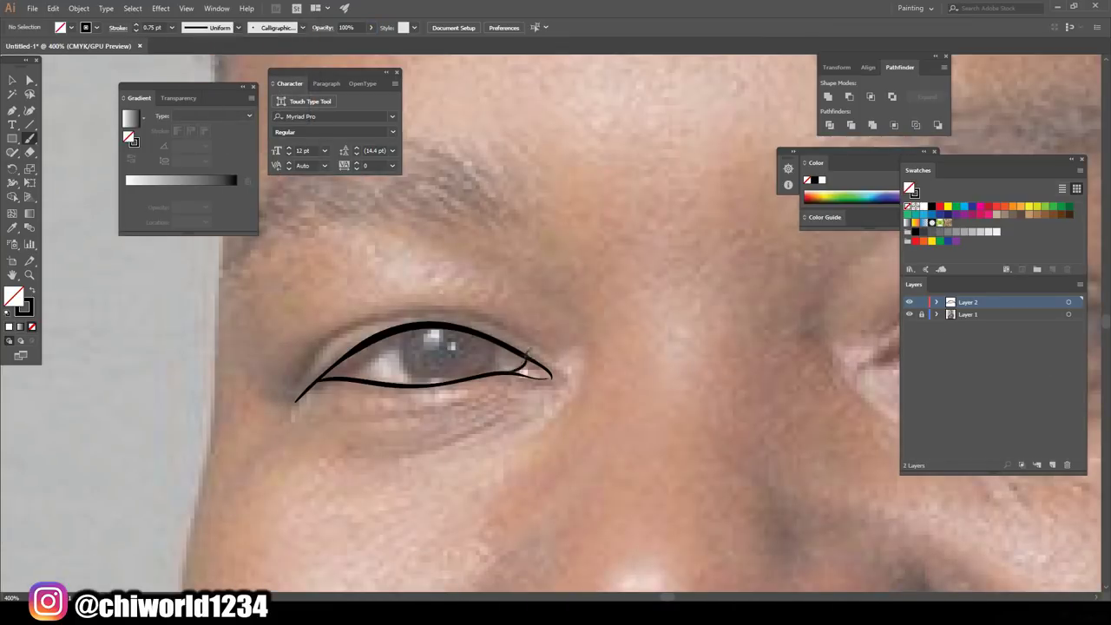
{"action": "mouse_move", "coordinate": [315, 382]}
{"action": "left_mouse_down"}
{"action": "mouse_move", "coordinate": [403, 335]}
{"action": "mouse_move", "coordinate": [461, 330]}
{"action": "left_mouse_up"}
{"action": "mouse_move", "coordinate": [408, 332]}
{"action": "left_mouse_down"}
{"action": "mouse_move", "coordinate": [409, 382]}
{"action": "mouse_move", "coordinate": [494, 348]}
{"action": "left_mouse_up"}
{"action": "left_click_drag", "start_coordinate": [292, 392], "coordinate": [540, 349]}
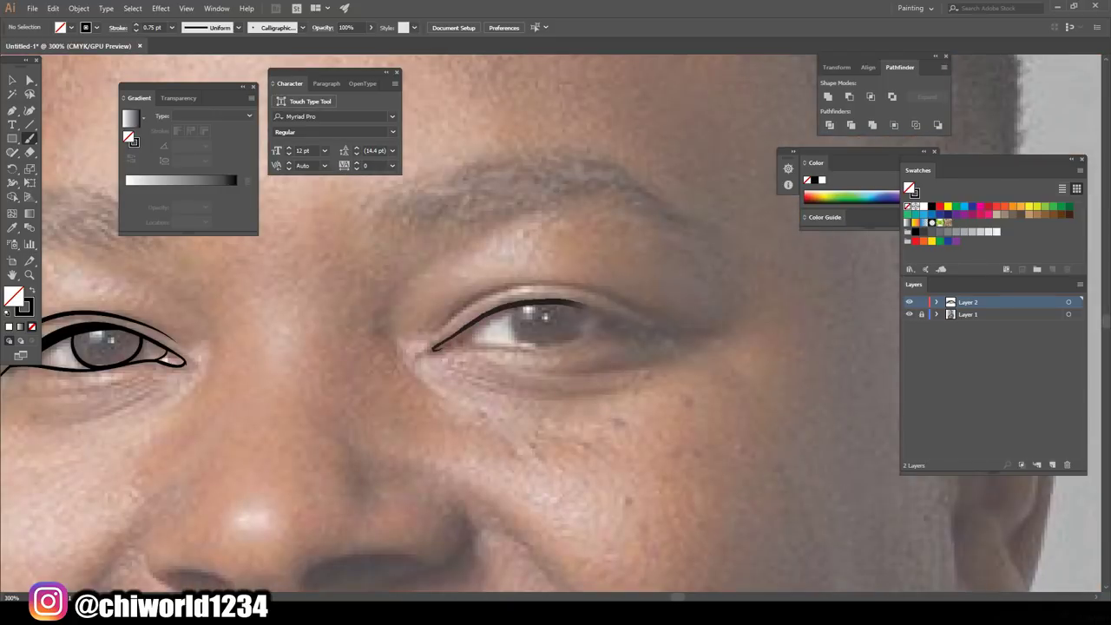
Ink the second eye's lids, crease, under-lid lines and corner strokes
{"action": "left_click_drag", "start_coordinate": [432, 350], "coordinate": [669, 331]}
{"action": "mouse_move", "coordinate": [439, 349]}
{"action": "left_mouse_down"}
{"action": "mouse_move", "coordinate": [554, 344]}
{"action": "mouse_move", "coordinate": [629, 323]}
{"action": "left_mouse_up"}
{"action": "mouse_move", "coordinate": [460, 340]}
{"action": "left_mouse_down"}
{"action": "mouse_move", "coordinate": [486, 314]}
{"action": "mouse_move", "coordinate": [615, 321]}
{"action": "left_mouse_up"}
{"action": "left_click_drag", "start_coordinate": [443, 332], "coordinate": [647, 314]}
{"action": "left_click_drag", "start_coordinate": [492, 365], "coordinate": [631, 366]}
{"action": "left_click_drag", "start_coordinate": [465, 387], "coordinate": [542, 394]}
{"action": "mouse_move", "coordinate": [291, 382]}
{"action": "left_mouse_down"}
{"action": "mouse_move", "coordinate": [319, 347]}
{"action": "mouse_move", "coordinate": [292, 381]}
{"action": "left_mouse_up"}
{"action": "left_click_drag", "start_coordinate": [516, 283], "coordinate": [531, 373]}
Trace the nose outline, nostril wings, bridge strokes and both smile lines
{"action": "scroll", "coordinate": [555, 347], "scroll_direction": "down", "scroll_amount": 3}
{"action": "mouse_move", "coordinate": [283, 449]}
{"action": "left_mouse_down"}
{"action": "mouse_move", "coordinate": [403, 495]}
{"action": "mouse_move", "coordinate": [445, 469]}
{"action": "left_mouse_up"}
{"action": "left_click_drag", "start_coordinate": [521, 434], "coordinate": [416, 461]}
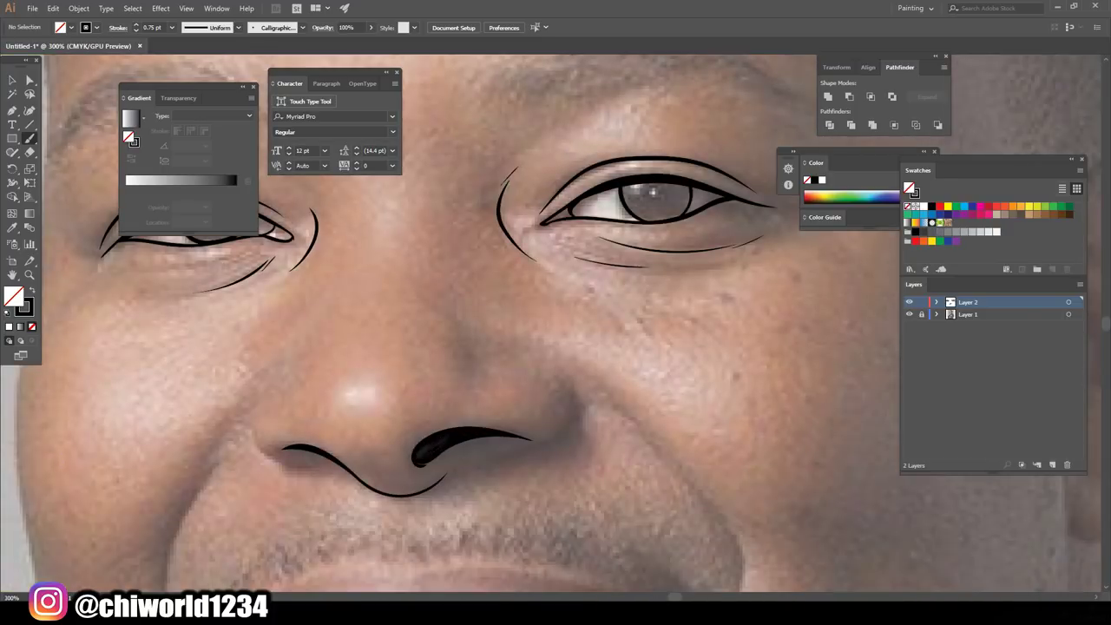
{"action": "left_click_drag", "start_coordinate": [499, 447], "coordinate": [573, 379]}
{"action": "left_click_drag", "start_coordinate": [317, 460], "coordinate": [278, 389]}
{"action": "left_click_drag", "start_coordinate": [298, 361], "coordinate": [293, 396]}
{"action": "key", "text": "ctrl+minus"}
{"action": "left_click_drag", "start_coordinate": [401, 268], "coordinate": [379, 327]}
{"action": "left_click_drag", "start_coordinate": [486, 271], "coordinate": [500, 316]}
{"action": "left_click_drag", "start_coordinate": [644, 392], "coordinate": [680, 467]}
{"action": "mouse_move", "coordinate": [328, 373]}
{"action": "left_mouse_down"}
{"action": "mouse_move", "coordinate": [297, 472]}
{"action": "mouse_move", "coordinate": [554, 418]}
{"action": "mouse_move", "coordinate": [712, 424]}
{"action": "left_mouse_up"}
Draw a thinner upper lip line, the upper teeth line and the lower lip outline
{"action": "key", "text": "ctrl+minus"}
{"action": "key", "text": "ctrl+plus"}
{"action": "key", "text": "ctrl+plus"}
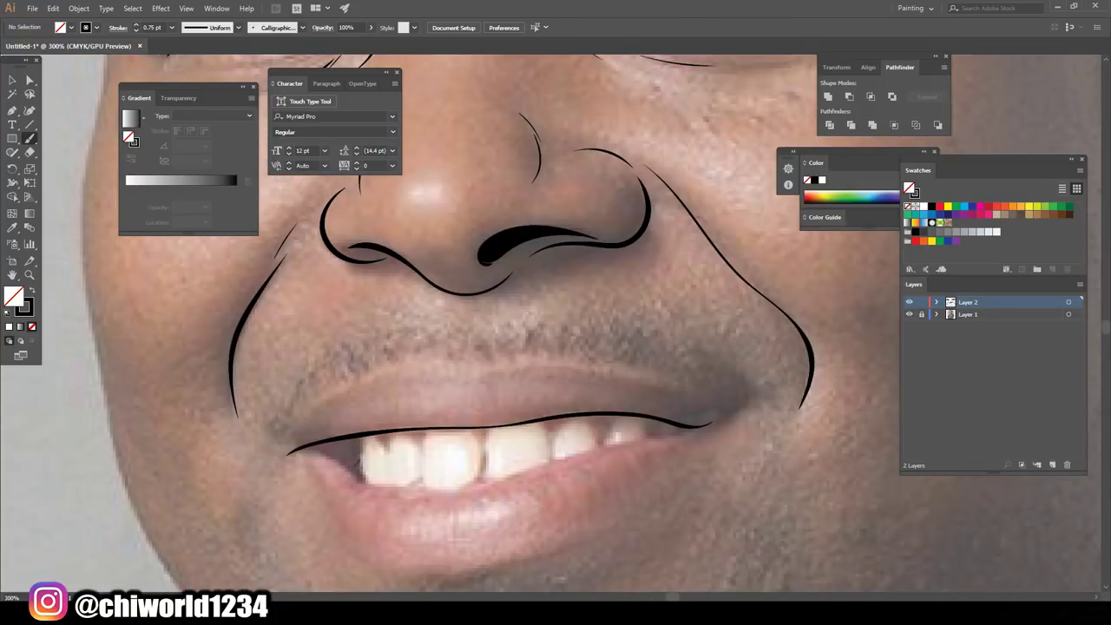
{"action": "mouse_move", "coordinate": [286, 453]}
{"action": "left_mouse_down"}
{"action": "mouse_move", "coordinate": [497, 363]}
{"action": "mouse_move", "coordinate": [754, 395]}
{"action": "mouse_move", "coordinate": [599, 422]}
{"action": "left_mouse_up"}
{"action": "key", "text": "ctrl+z"}
{"action": "key", "text": "ctrl+z"}
{"action": "key", "text": "ctrl+z"}
{"action": "mouse_move", "coordinate": [288, 453]}
{"action": "left_mouse_down"}
{"action": "mouse_move", "coordinate": [735, 408]}
{"action": "mouse_move", "coordinate": [647, 382]}
{"action": "mouse_move", "coordinate": [747, 404]}
{"action": "left_mouse_up"}
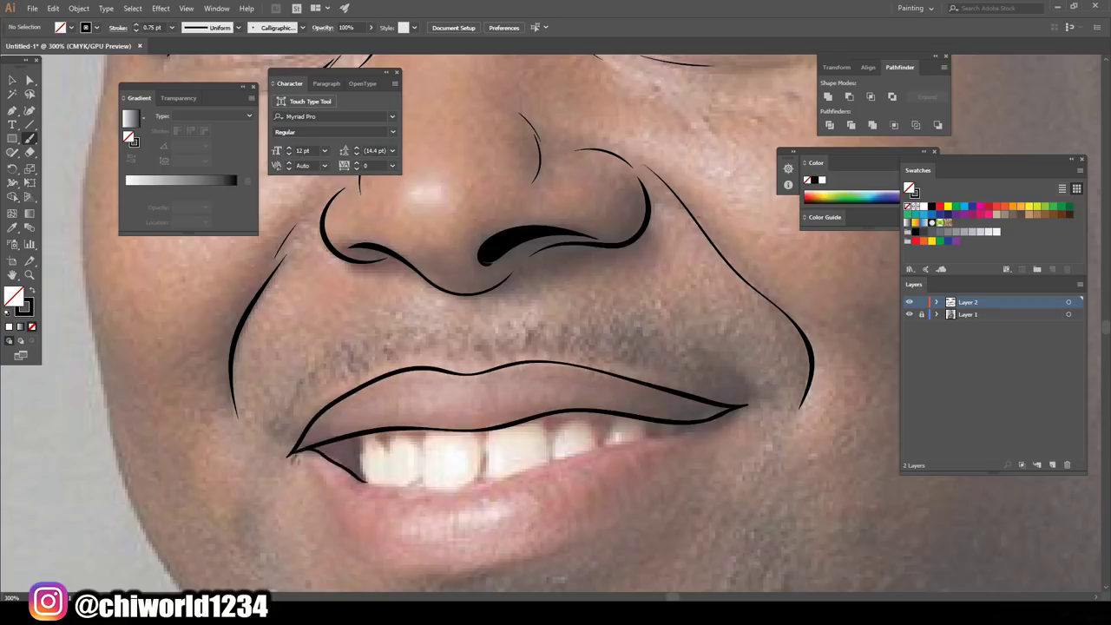
{"action": "left_click_drag", "start_coordinate": [301, 448], "coordinate": [708, 422]}
{"action": "left_click_drag", "start_coordinate": [290, 453], "coordinate": [740, 409]}
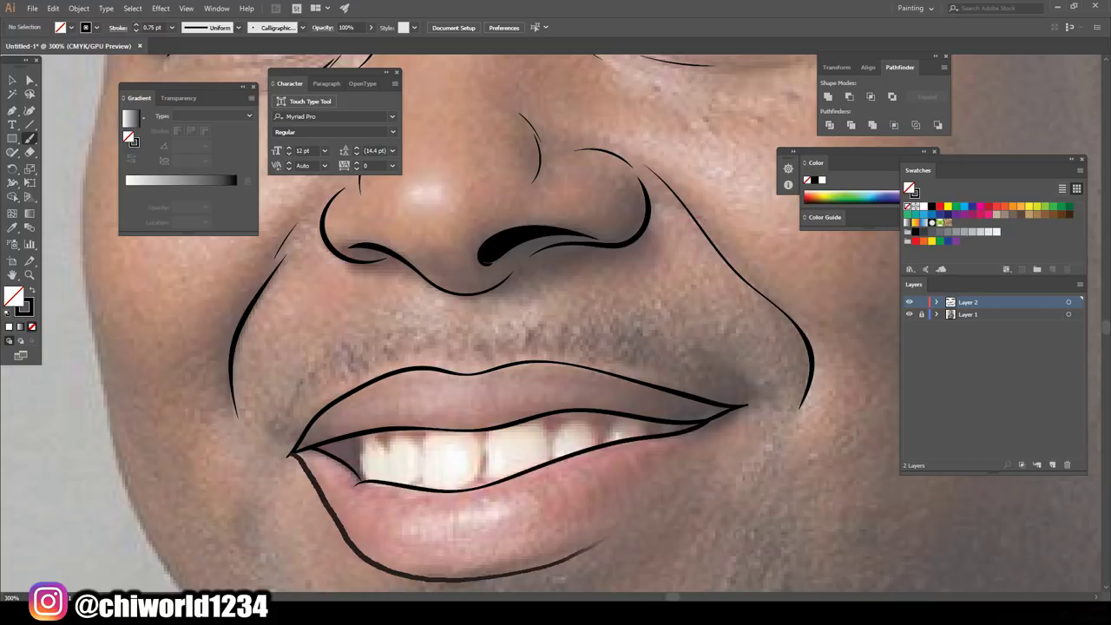
Add the scalloped tooth edges and briefly hide the photo to check the line art
{"action": "key", "text": "ctrl+0"}
{"action": "scroll", "coordinate": [200, 469], "scroll_direction": "up", "scroll_amount": 5}
{"action": "mouse_move", "coordinate": [193, 521]}
{"action": "left_mouse_down"}
{"action": "mouse_move", "coordinate": [200, 429]}
{"action": "mouse_move", "coordinate": [355, 424]}
{"action": "left_mouse_up"}
{"action": "mouse_move", "coordinate": [429, 426]}
{"action": "left_mouse_down"}
{"action": "mouse_move", "coordinate": [761, 400]}
{"action": "mouse_move", "coordinate": [807, 409]}
{"action": "left_mouse_up"}
{"action": "key", "text": "ctrl+minus"}
{"action": "key", "text": "ctrl+minus"}
{"action": "left_click", "coordinate": [910, 314]}
{"action": "key", "text": "ctrl+0"}
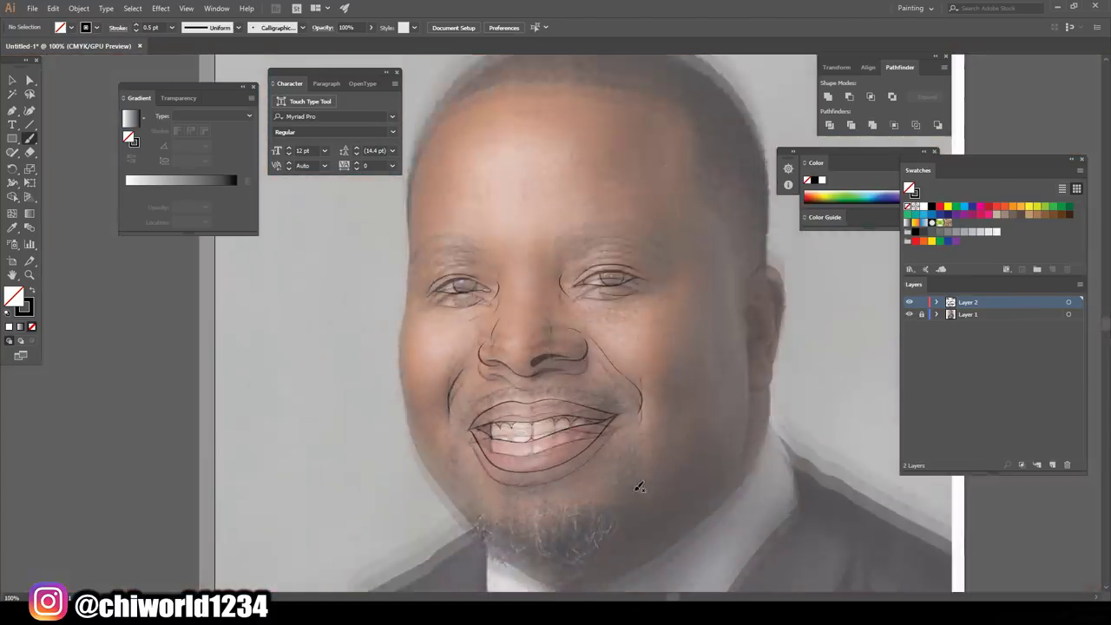
Draw hair strokes for the right eyebrow
{"action": "scroll", "coordinate": [556, 347], "scroll_direction": "up", "scroll_amount": 5}
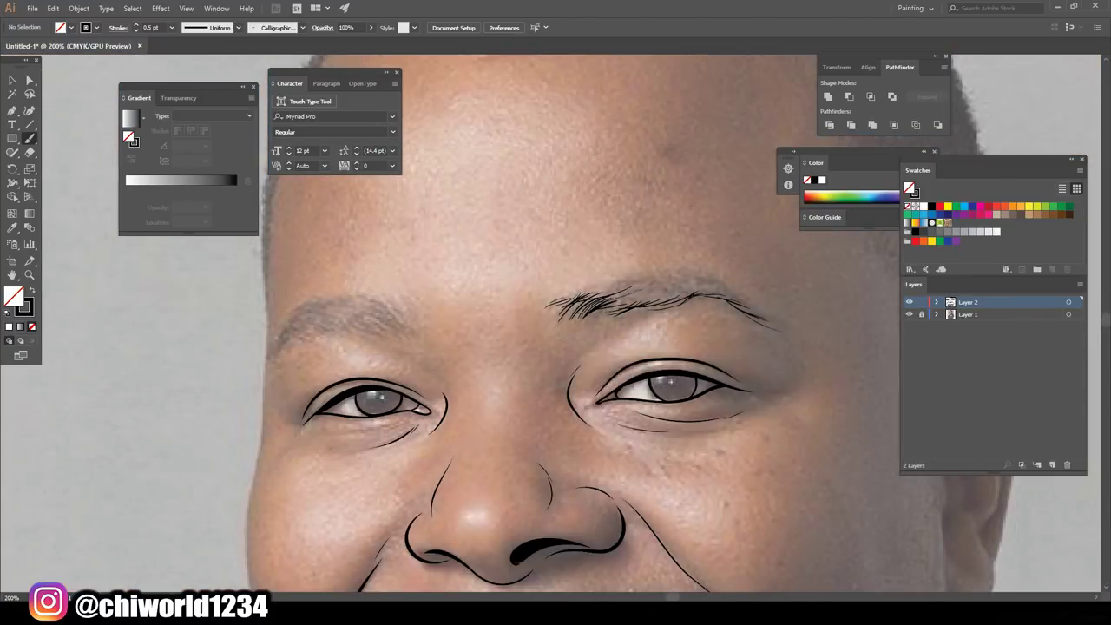
{"action": "left_click_drag", "start_coordinate": [612, 304], "coordinate": [752, 311]}
{"action": "left_click_drag", "start_coordinate": [684, 287], "coordinate": [750, 307]}
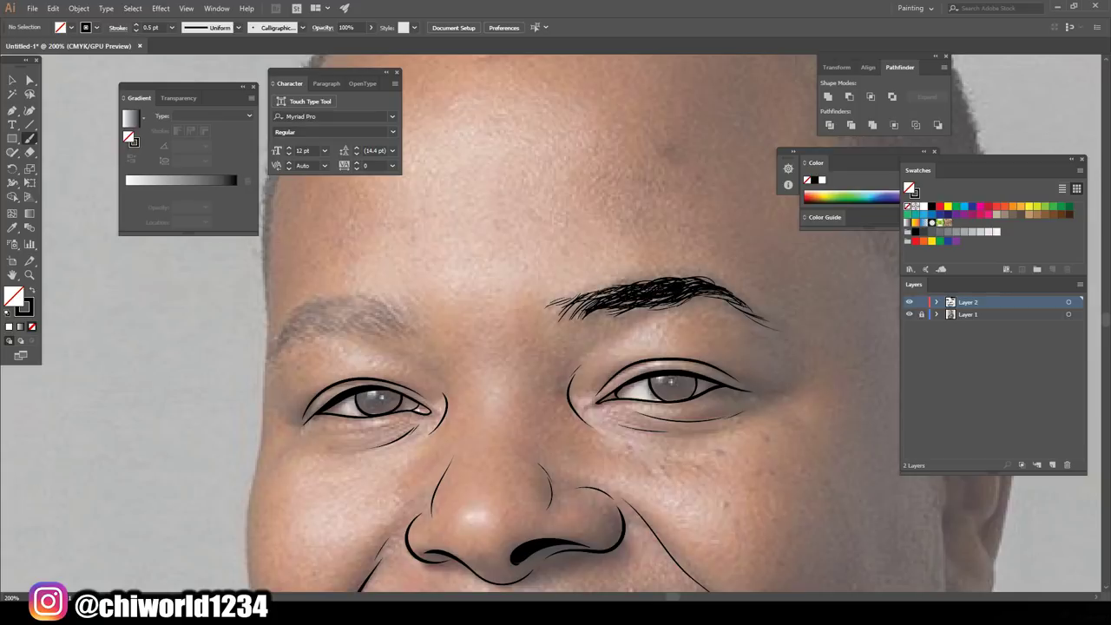
{"action": "key", "text": "ctrl+0"}
{"action": "scroll", "coordinate": [556, 348], "scroll_direction": "up", "scroll_amount": 5}
Build out the left eyebrow with dense hair strokes
{"action": "mouse_move", "coordinate": [257, 413]}
{"action": "left_mouse_down"}
{"action": "mouse_move", "coordinate": [341, 382]}
{"action": "mouse_move", "coordinate": [410, 396]}
{"action": "mouse_move", "coordinate": [452, 365]}
{"action": "mouse_move", "coordinate": [462, 396]}
{"action": "left_mouse_up"}
{"action": "left_click_drag", "start_coordinate": [344, 374], "coordinate": [436, 341]}
{"action": "left_click_drag", "start_coordinate": [309, 363], "coordinate": [413, 341]}
{"action": "mouse_move", "coordinate": [255, 408]}
{"action": "left_mouse_down"}
{"action": "mouse_move", "coordinate": [347, 341]}
{"action": "mouse_move", "coordinate": [358, 371]}
{"action": "left_mouse_up"}
{"action": "left_click_drag", "start_coordinate": [261, 396], "coordinate": [414, 351]}
{"action": "left_click_drag", "start_coordinate": [340, 381], "coordinate": [409, 358]}
{"action": "left_click_drag", "start_coordinate": [346, 391], "coordinate": [403, 361]}
Finish the left eyebrow's lower and middle hairs, then trace the left face contour
{"action": "left_click_drag", "start_coordinate": [295, 382], "coordinate": [395, 355]}
{"action": "mouse_move", "coordinate": [245, 427]}
{"action": "left_mouse_down"}
{"action": "mouse_move", "coordinate": [347, 346]}
{"action": "mouse_move", "coordinate": [323, 377]}
{"action": "left_mouse_up"}
{"action": "left_click_drag", "start_coordinate": [283, 387], "coordinate": [420, 353]}
{"action": "left_click_drag", "start_coordinate": [323, 362], "coordinate": [360, 347]}
{"action": "left_click_drag", "start_coordinate": [333, 351], "coordinate": [380, 337]}
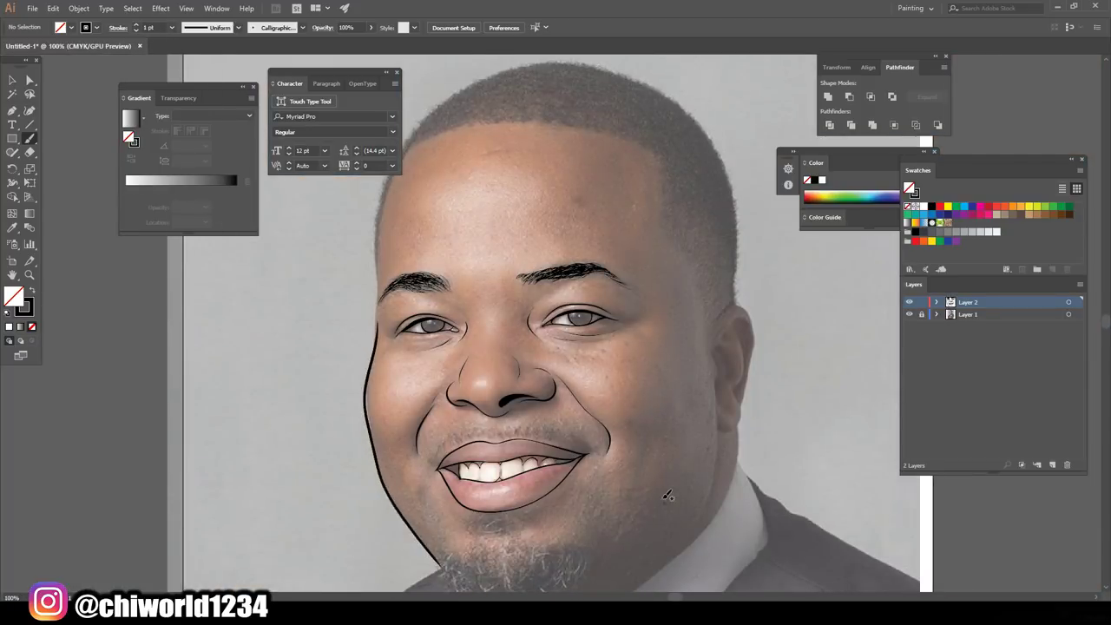
{"action": "left_click_drag", "start_coordinate": [439, 563], "coordinate": [376, 222]}
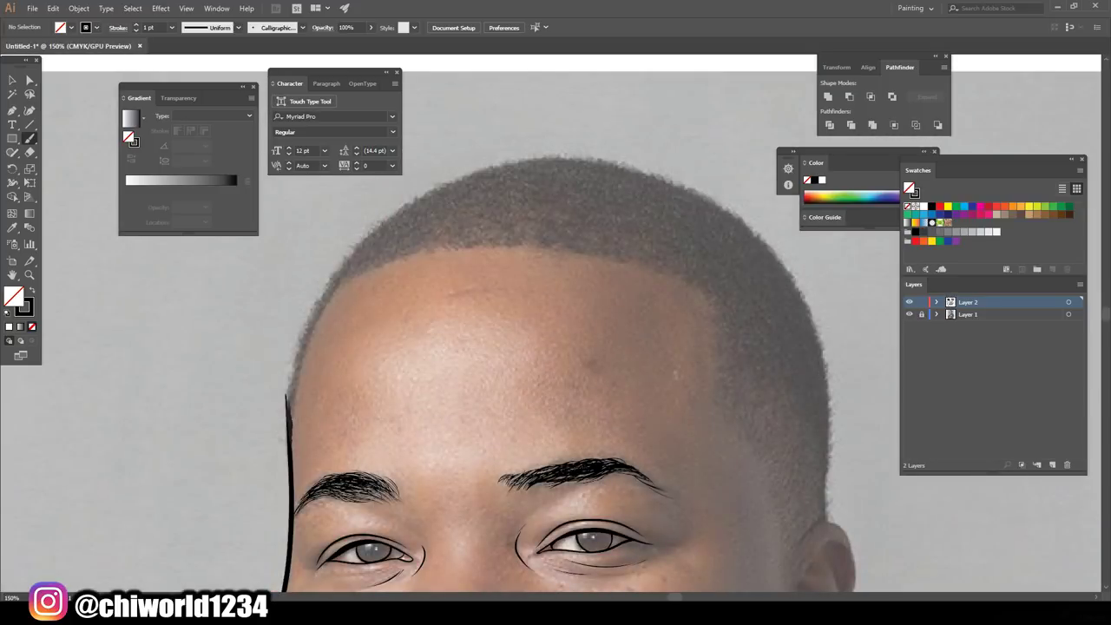
Outline the head, chin and ear, and fill the solid black hair cap
{"action": "left_click_drag", "start_coordinate": [291, 499], "coordinate": [829, 408]}
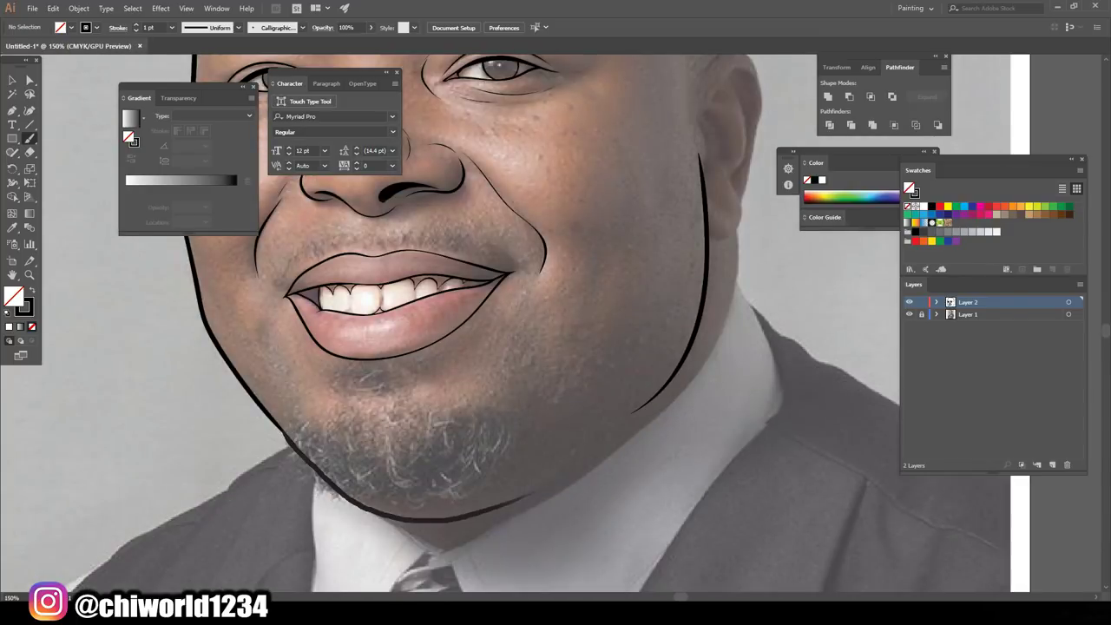
{"action": "left_click_drag", "start_coordinate": [291, 438], "coordinate": [531, 521]}
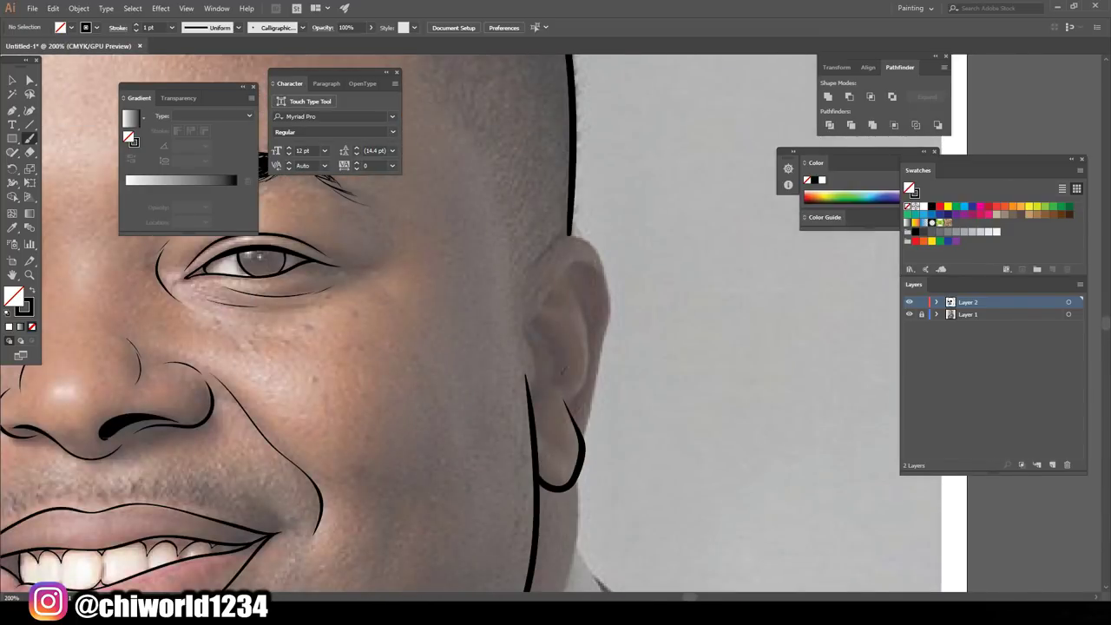
{"action": "mouse_move", "coordinate": [539, 408]}
{"action": "left_mouse_down"}
{"action": "mouse_move", "coordinate": [556, 306]}
{"action": "mouse_move", "coordinate": [603, 270]}
{"action": "mouse_move", "coordinate": [580, 434]}
{"action": "mouse_move", "coordinate": [549, 384]}
{"action": "left_mouse_up"}
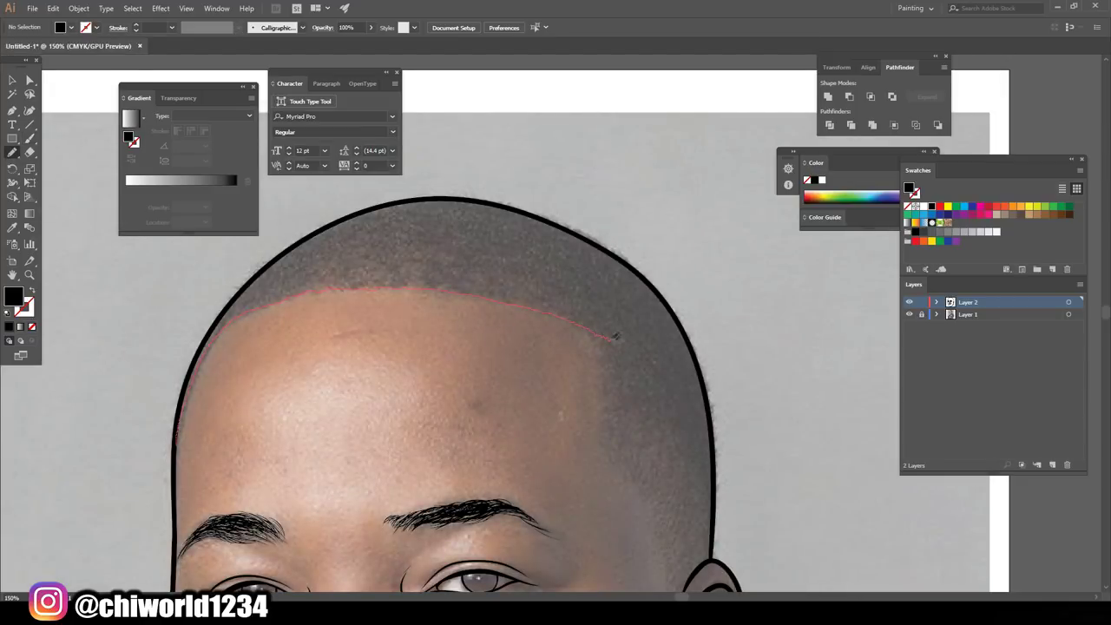
{"action": "left_click_drag", "start_coordinate": [701, 360], "coordinate": [431, 198]}
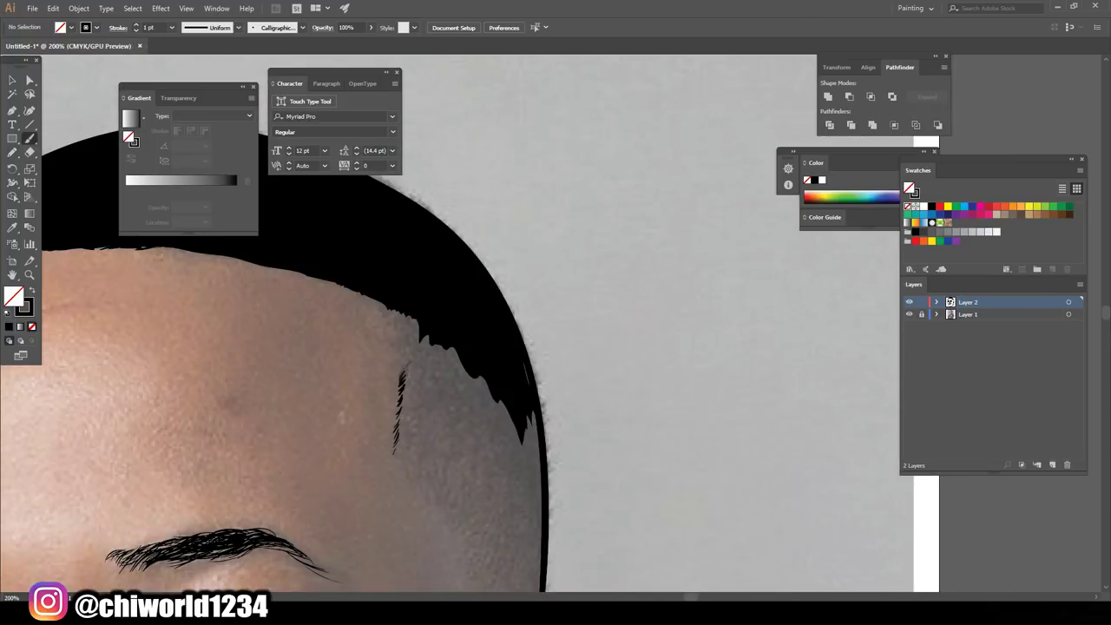
Draw short hairline strokes and duplicate them down the right temple as a fade
{"action": "left_click_drag", "start_coordinate": [532, 421], "coordinate": [510, 444]}
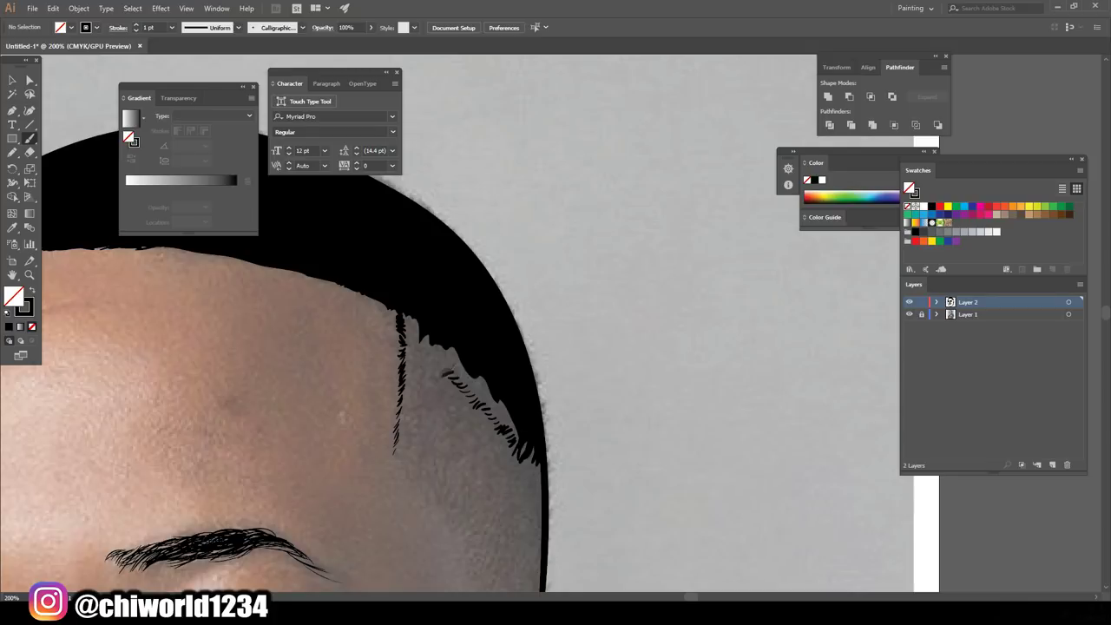
{"action": "left_click_drag", "start_coordinate": [514, 409], "coordinate": [408, 321]}
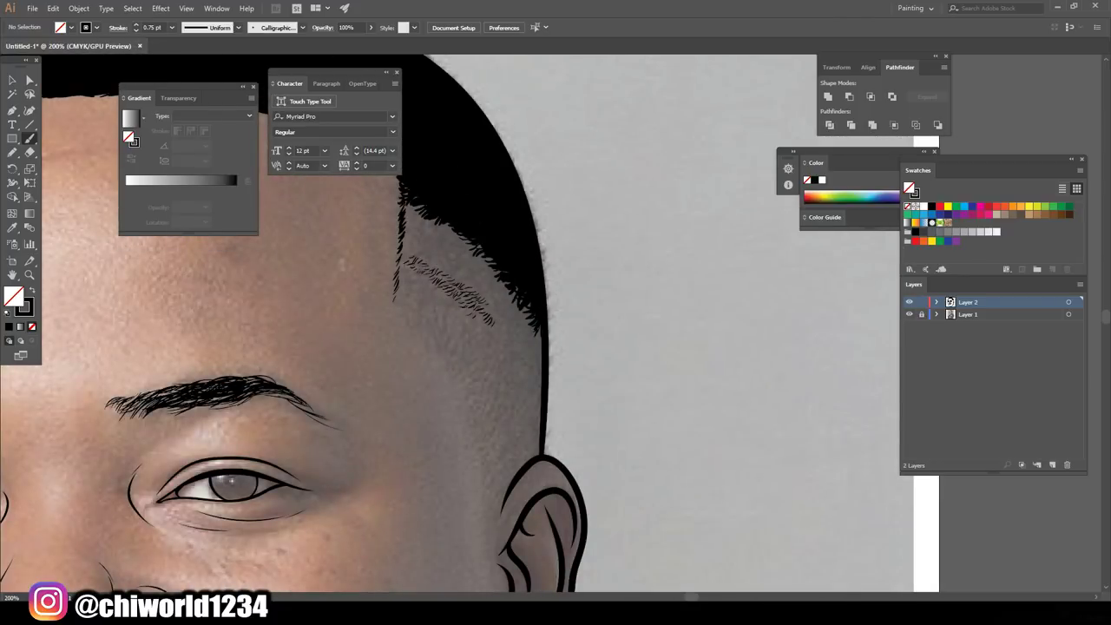
{"action": "left_click_drag", "start_coordinate": [447, 286], "coordinate": [458, 241]}
{"action": "left_click_drag", "start_coordinate": [487, 286], "coordinate": [536, 344]}
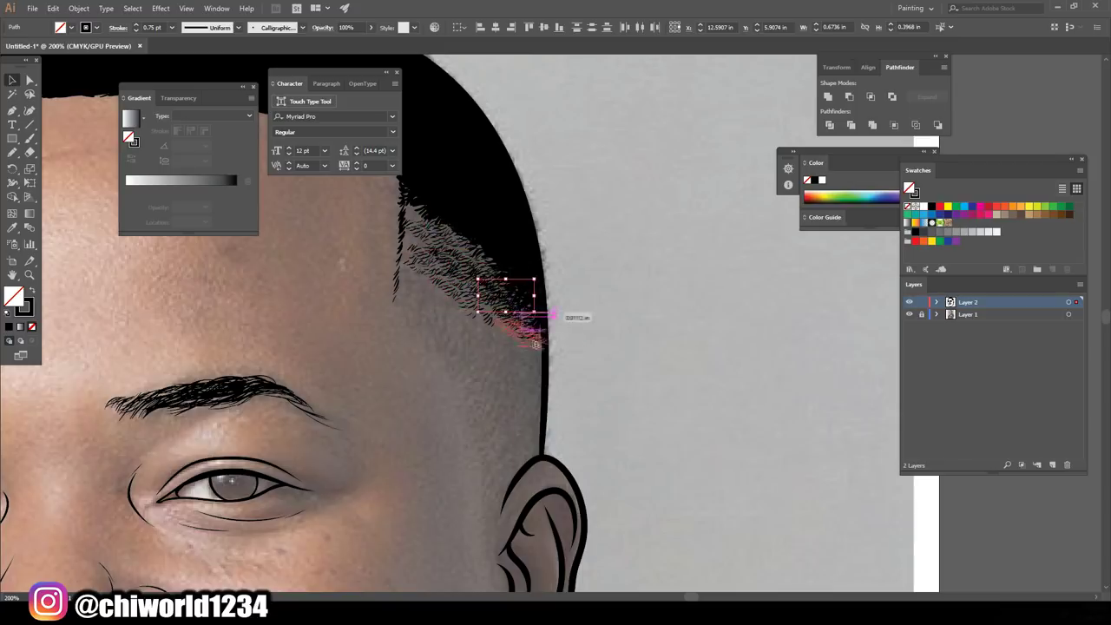
{"action": "mouse_move", "coordinate": [430, 208]}
{"action": "left_mouse_down"}
{"action": "mouse_move", "coordinate": [431, 246]}
{"action": "mouse_move", "coordinate": [530, 343]}
{"action": "left_mouse_up"}
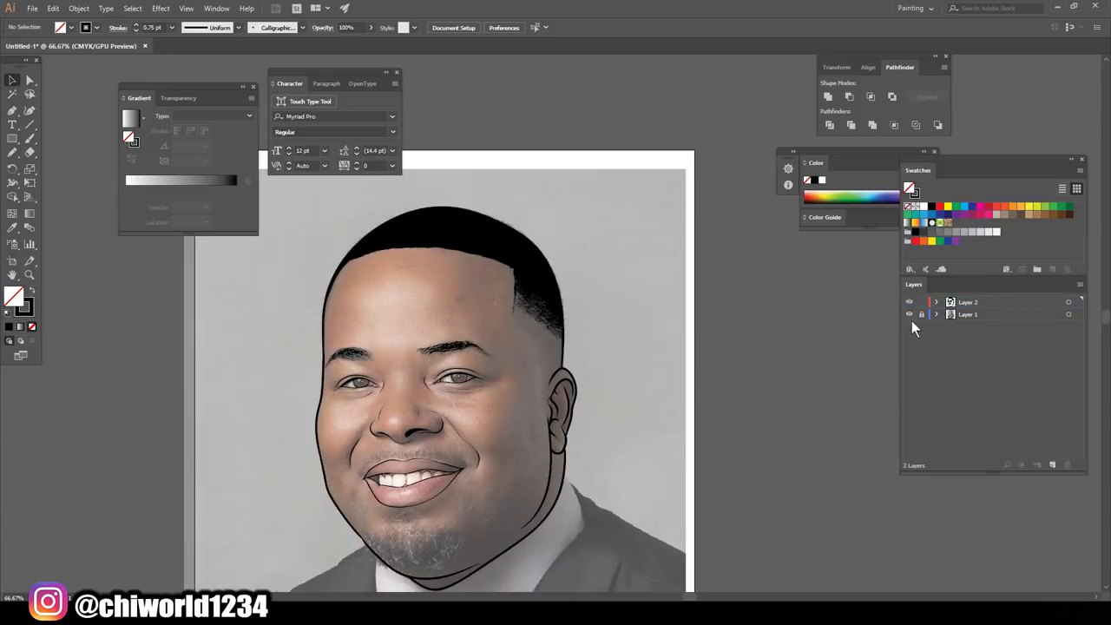
Set the stroke to 0.25 pt and reposition hair stroke groups on the temple
{"action": "key", "text": "ctrl+equal"}
{"action": "key", "text": "ctrl+equal"}
{"action": "key", "text": "ctrl+equal"}
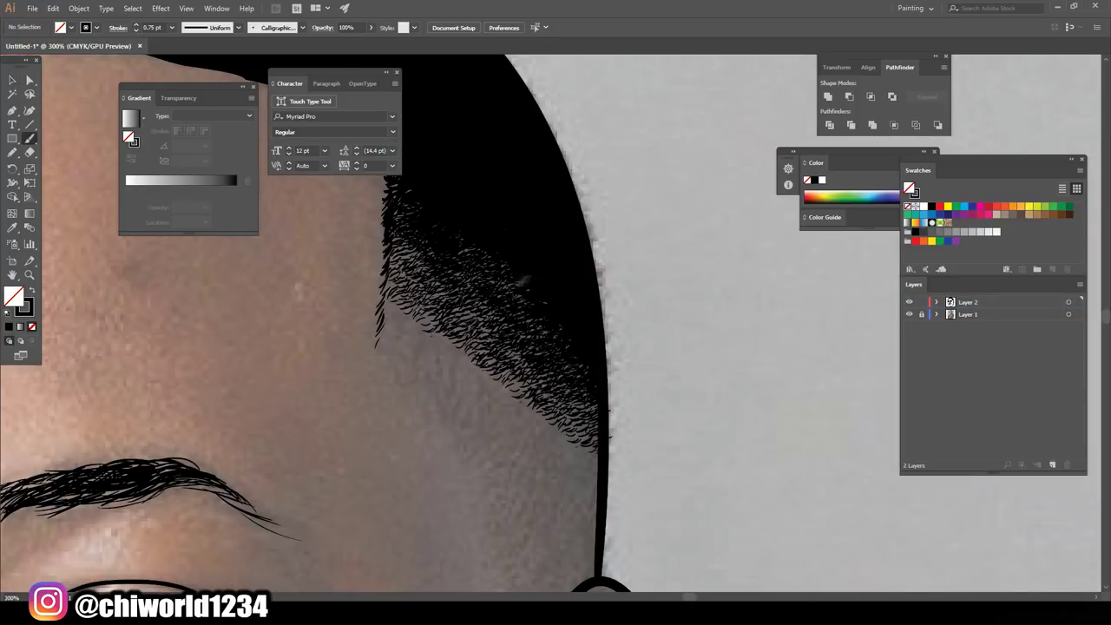
{"action": "scroll", "coordinate": [326, 324], "scroll_direction": "down", "scroll_amount": 1}
{"action": "left_click", "coordinate": [171, 26]}
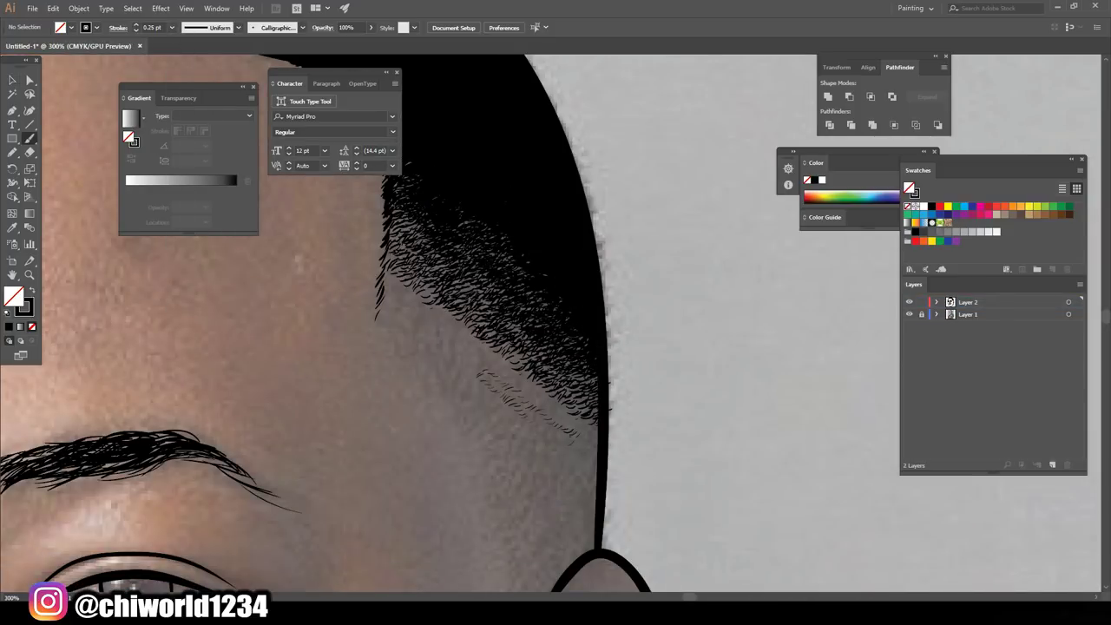
{"action": "key", "text": "v"}
{"action": "mouse_move", "coordinate": [543, 401]}
{"action": "left_mouse_down"}
{"action": "mouse_move", "coordinate": [511, 412]}
{"action": "mouse_move", "coordinate": [465, 343]}
{"action": "mouse_move", "coordinate": [508, 438]}
{"action": "mouse_move", "coordinate": [415, 255]}
{"action": "mouse_move", "coordinate": [521, 272]}
{"action": "left_mouse_up"}
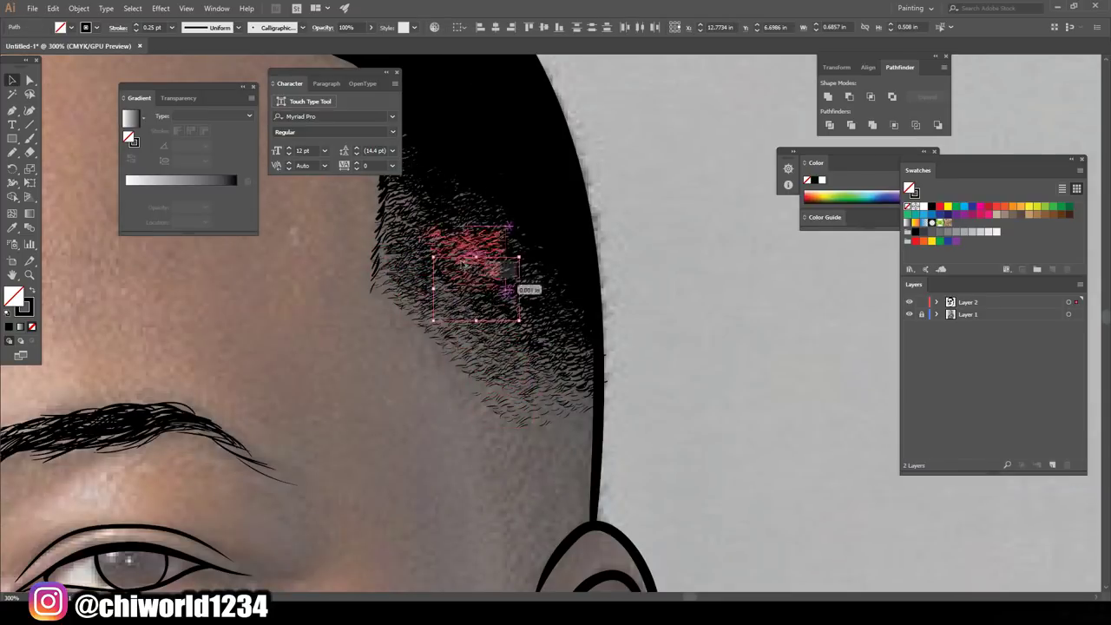
{"action": "key", "text": "ctrl+0"}
Move a hair patch down near the ear, then select and merge all line art
{"action": "left_click", "coordinate": [910, 314]}
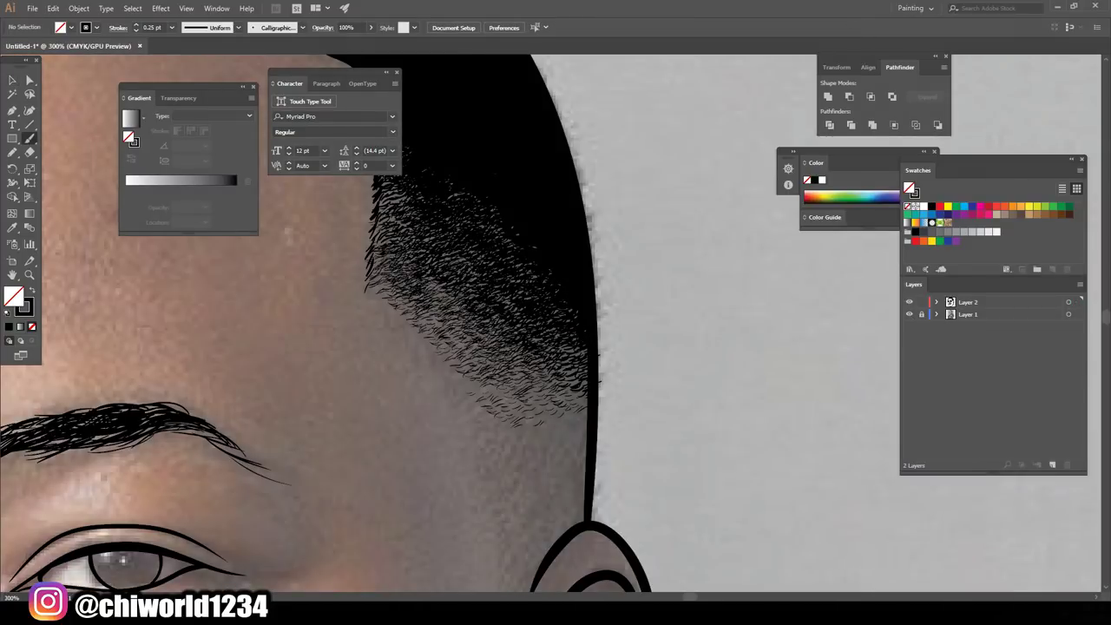
{"action": "scroll", "coordinate": [330, 324], "scroll_direction": "down", "scroll_amount": 2}
{"action": "key", "text": "v"}
{"action": "mouse_move", "coordinate": [447, 304]}
{"action": "left_mouse_down"}
{"action": "mouse_move", "coordinate": [556, 374]}
{"action": "mouse_move", "coordinate": [575, 454]}
{"action": "left_mouse_up"}
{"action": "left_click", "coordinate": [437, 449]}
{"action": "left_click", "coordinate": [700, 421]}
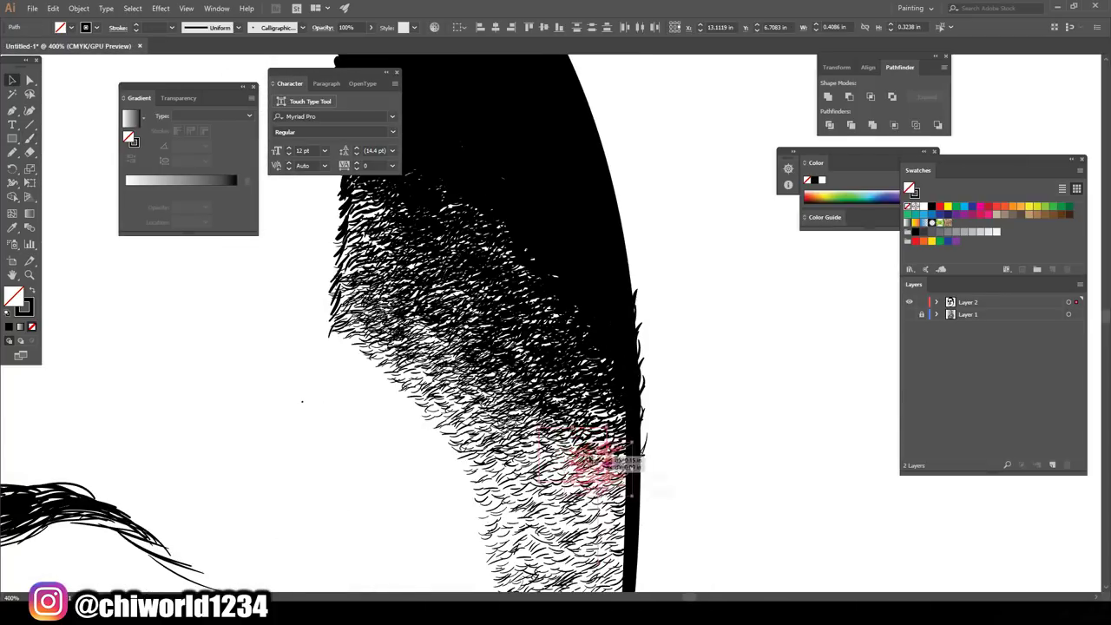
{"action": "key", "text": "ctrl+0"}
{"action": "key", "text": "ctrl+a"}
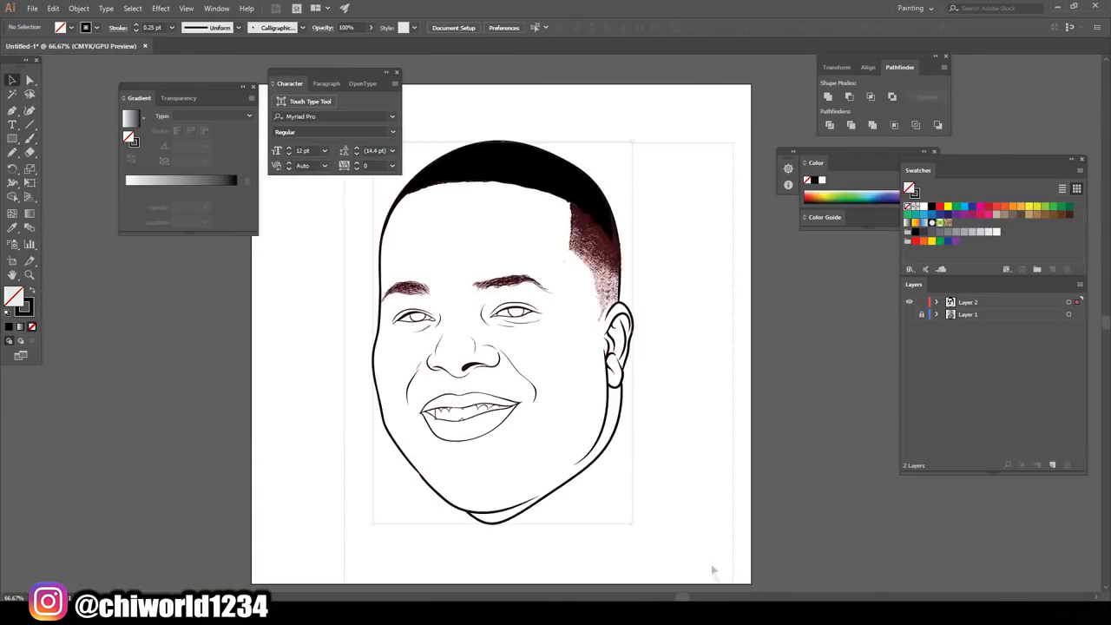
{"action": "left_click", "coordinate": [873, 125]}
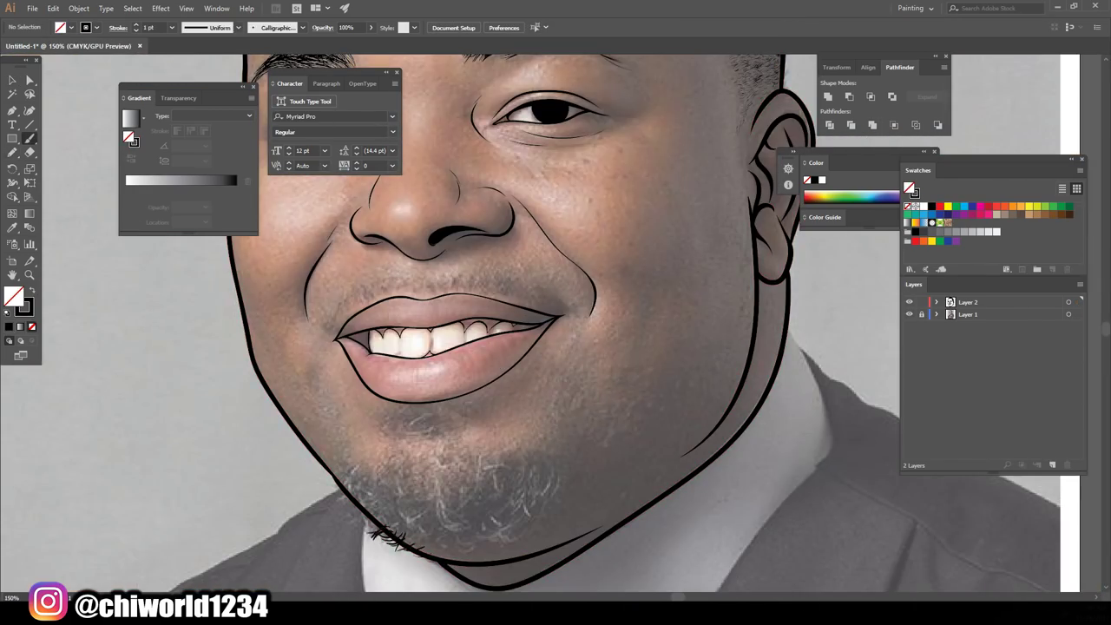
Draw chin hair strokes and shape the black beard fill
{"action": "left_click_drag", "start_coordinate": [555, 486], "coordinate": [476, 552]}
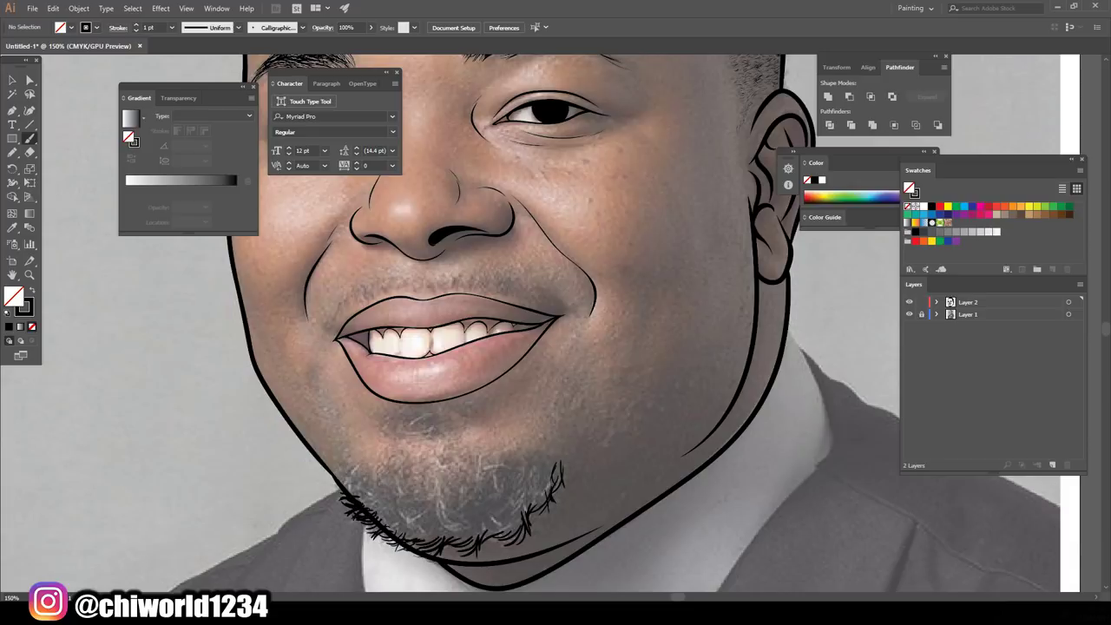
{"action": "key", "text": "n"}
{"action": "key", "text": "shift+x"}
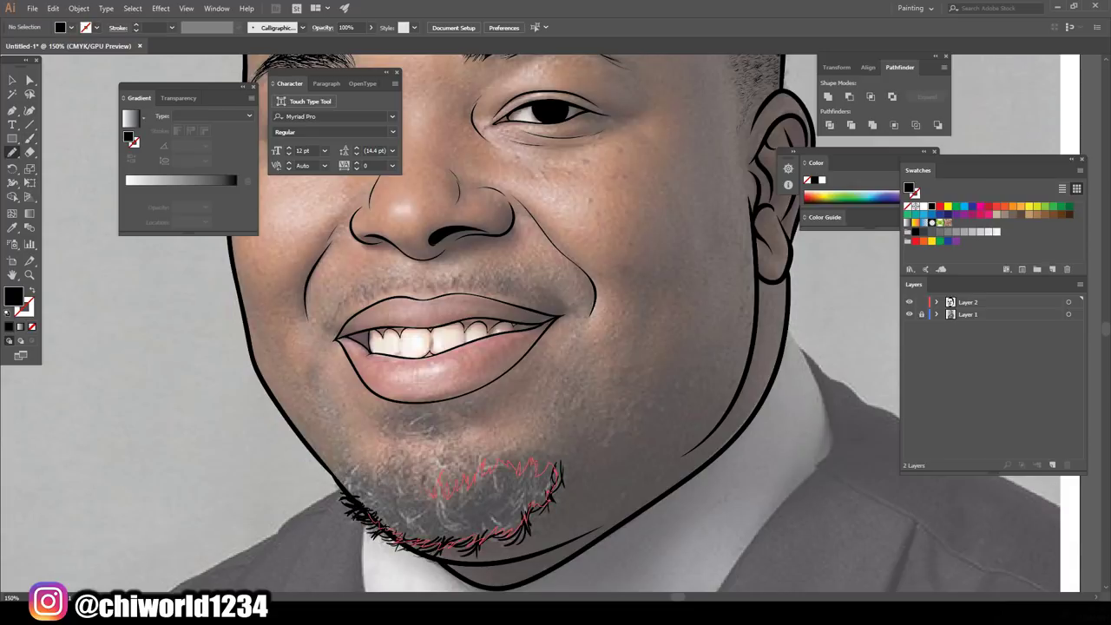
{"action": "key", "text": "shift+x"}
{"action": "key", "text": "b"}
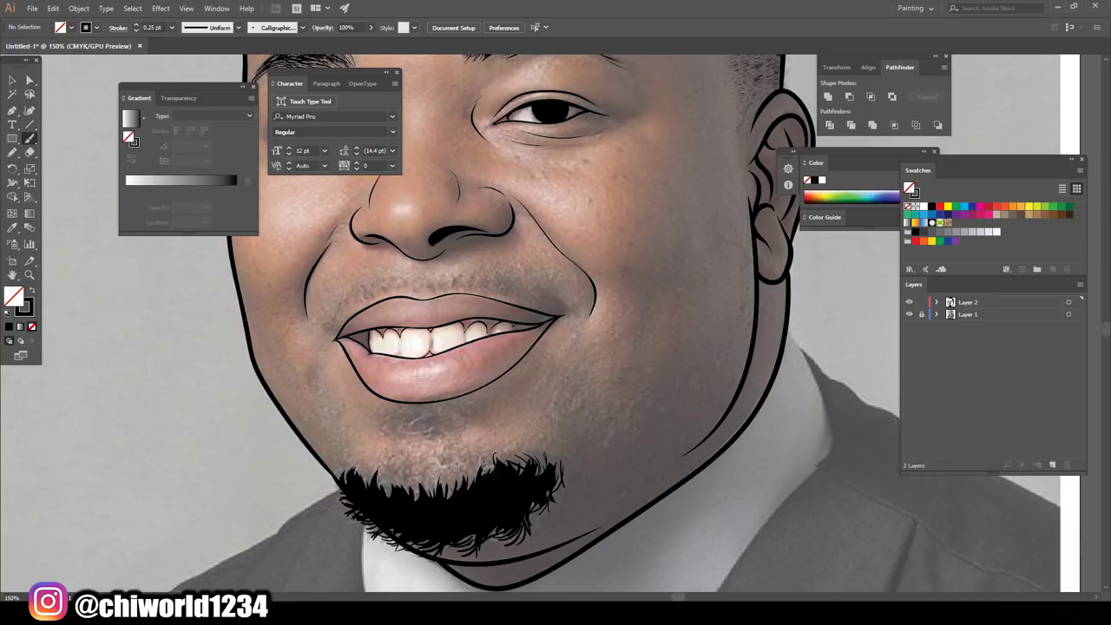
{"action": "scroll", "coordinate": [556, 347], "scroll_direction": "down", "scroll_amount": 5}
{"action": "scroll", "coordinate": [556, 347], "scroll_direction": "up", "scroll_amount": 6}
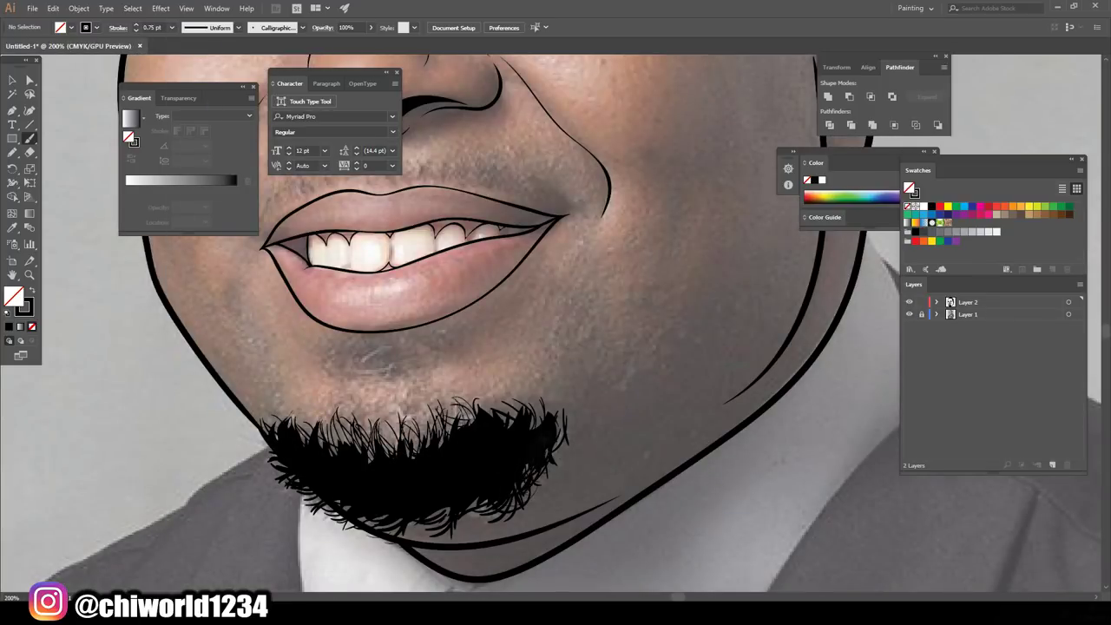
Thin the brush and roughen the beard's top edge with extra hair strokes
{"action": "left_click", "coordinate": [135, 31]}
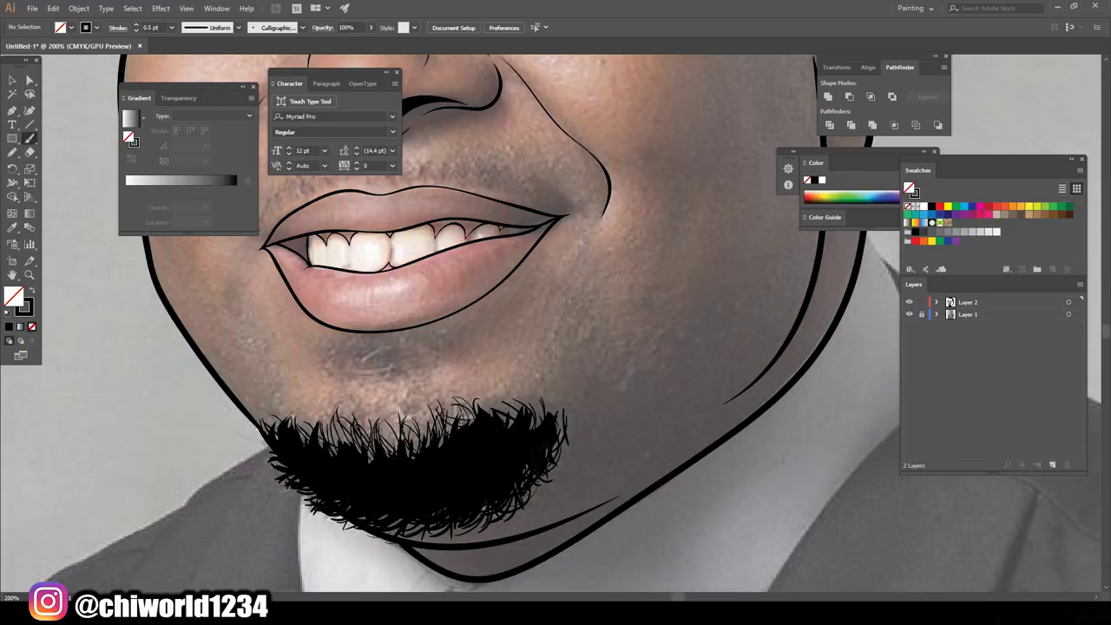
{"action": "left_click_drag", "start_coordinate": [382, 453], "coordinate": [398, 432]}
{"action": "left_click_drag", "start_coordinate": [424, 445], "coordinate": [416, 420]}
{"action": "left_click_drag", "start_coordinate": [387, 454], "coordinate": [382, 424]}
{"action": "left_click_drag", "start_coordinate": [431, 445], "coordinate": [434, 412]}
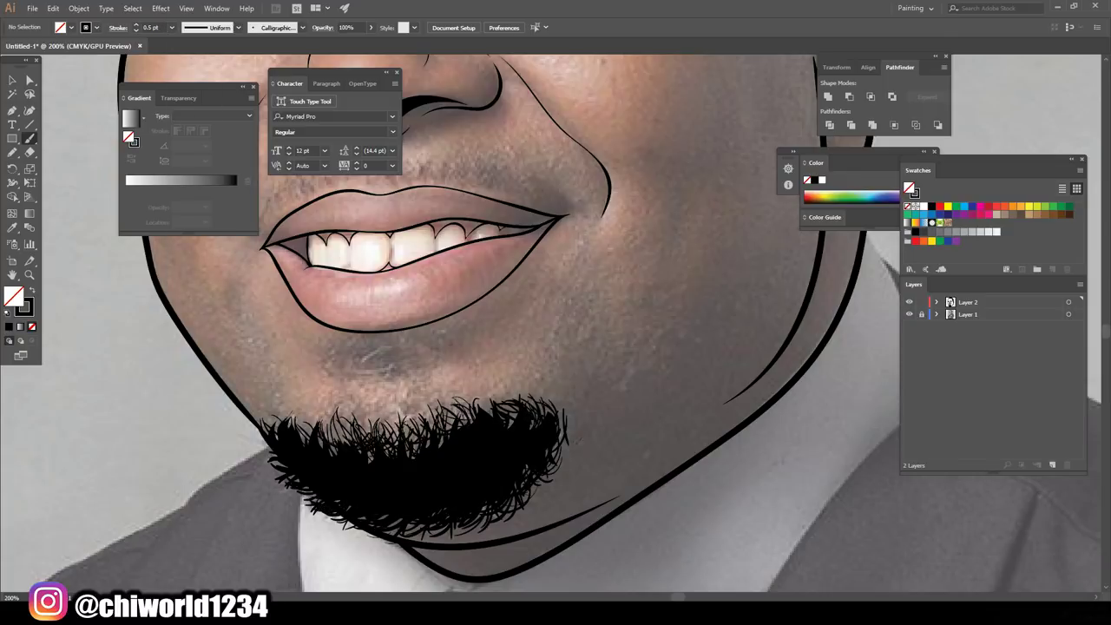
{"action": "left_click_drag", "start_coordinate": [521, 434], "coordinate": [547, 356]}
{"action": "mouse_move", "coordinate": [256, 464]}
{"action": "left_mouse_down"}
{"action": "mouse_move", "coordinate": [313, 438]}
{"action": "mouse_move", "coordinate": [459, 439]}
{"action": "left_mouse_up"}
Move stray hair strokes onto the chin, set a 1 pt stroke, and add hairs below the lip
{"action": "key", "text": "v"}
{"action": "left_click", "coordinate": [286, 452]}
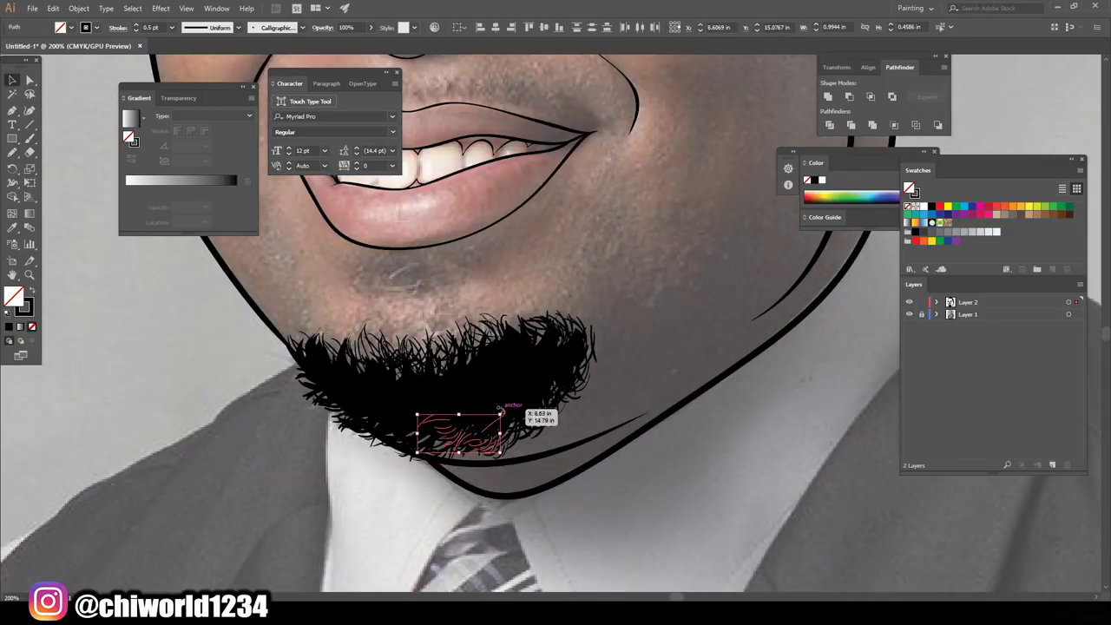
{"action": "key", "text": "ctrl+shift+a"}
{"action": "key", "text": "b"}
{"action": "left_click", "coordinate": [171, 27]}
{"action": "left_click", "coordinate": [184, 83]}
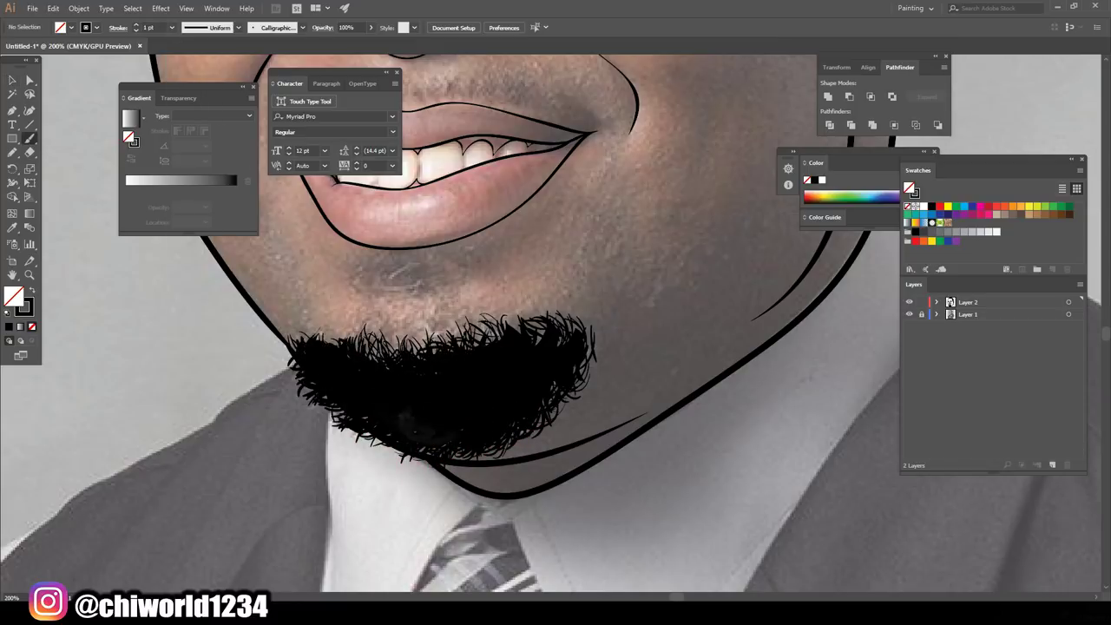
{"action": "scroll", "coordinate": [555, 400], "scroll_direction": "up", "scroll_amount": 3}
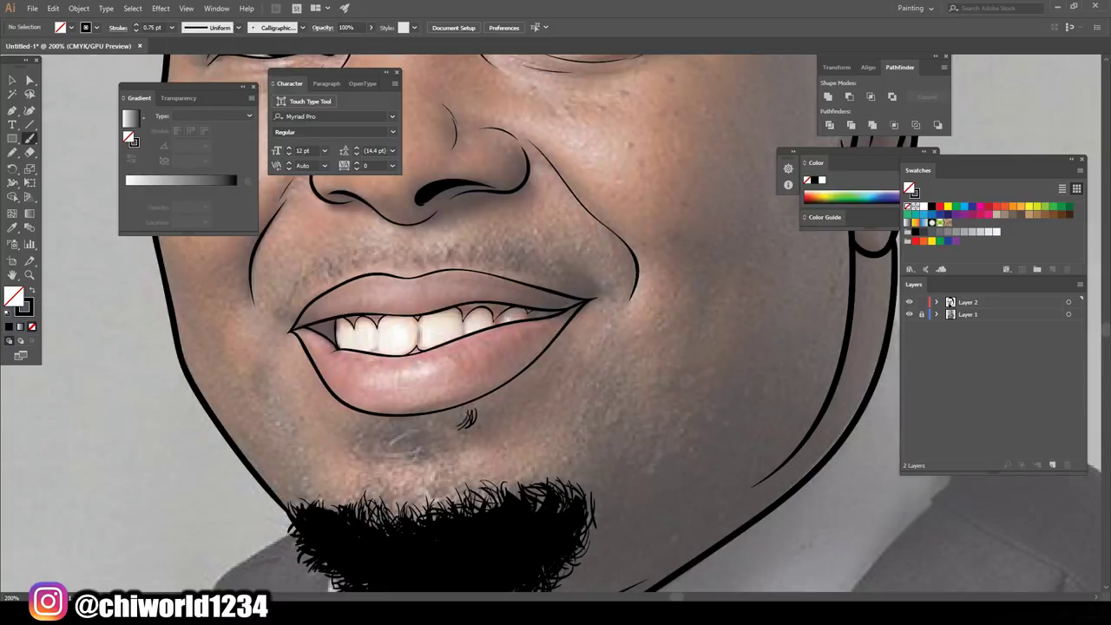
{"action": "left_click_drag", "start_coordinate": [378, 439], "coordinate": [429, 422]}
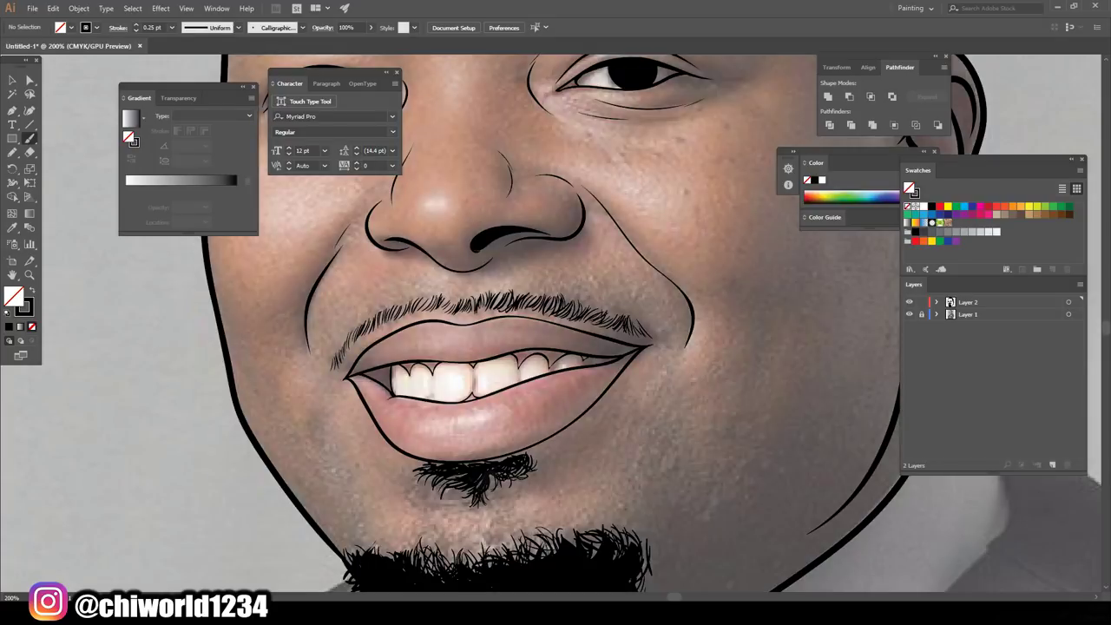
Add a fine detail stroke near the mouth corner
{"action": "scroll", "coordinate": [556, 321], "scroll_direction": "down", "scroll_amount": 2}
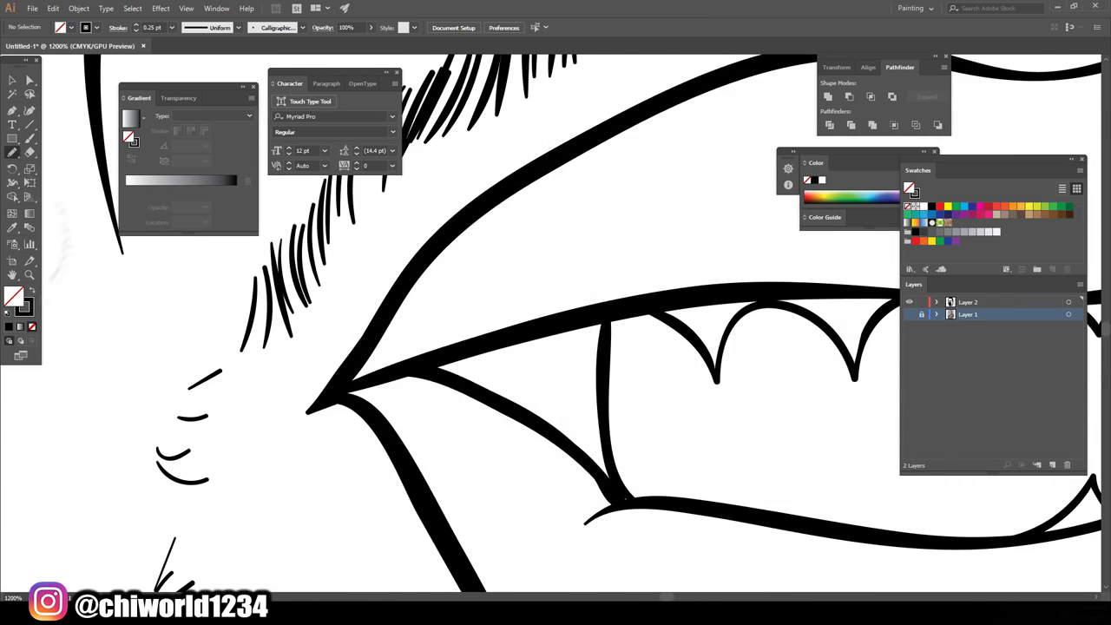
{"action": "left_click_drag", "start_coordinate": [410, 370], "coordinate": [631, 496]}
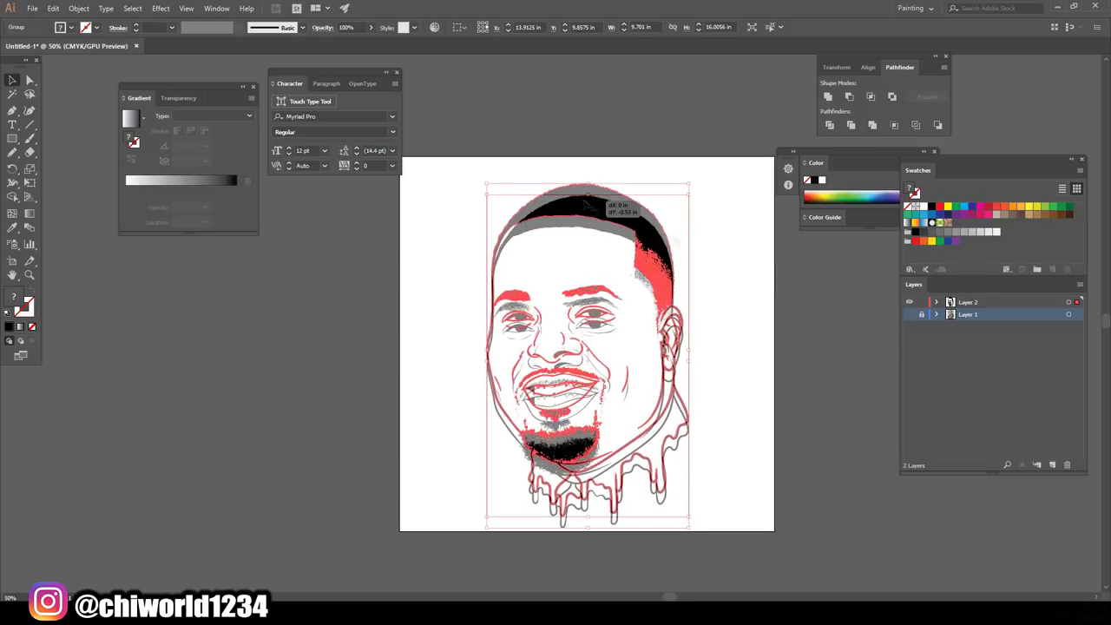
Delete the photo layer and turn a salmon rectangle into skin fill inside the face
{"action": "left_click", "coordinate": [85, 141]}
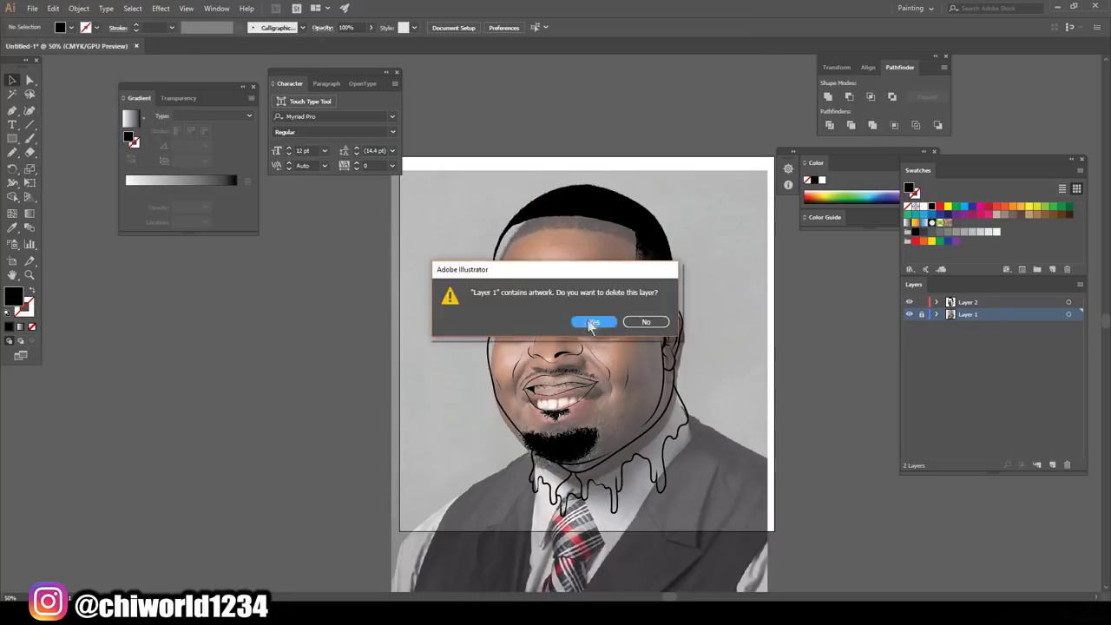
{"action": "left_click", "coordinate": [12, 139]}
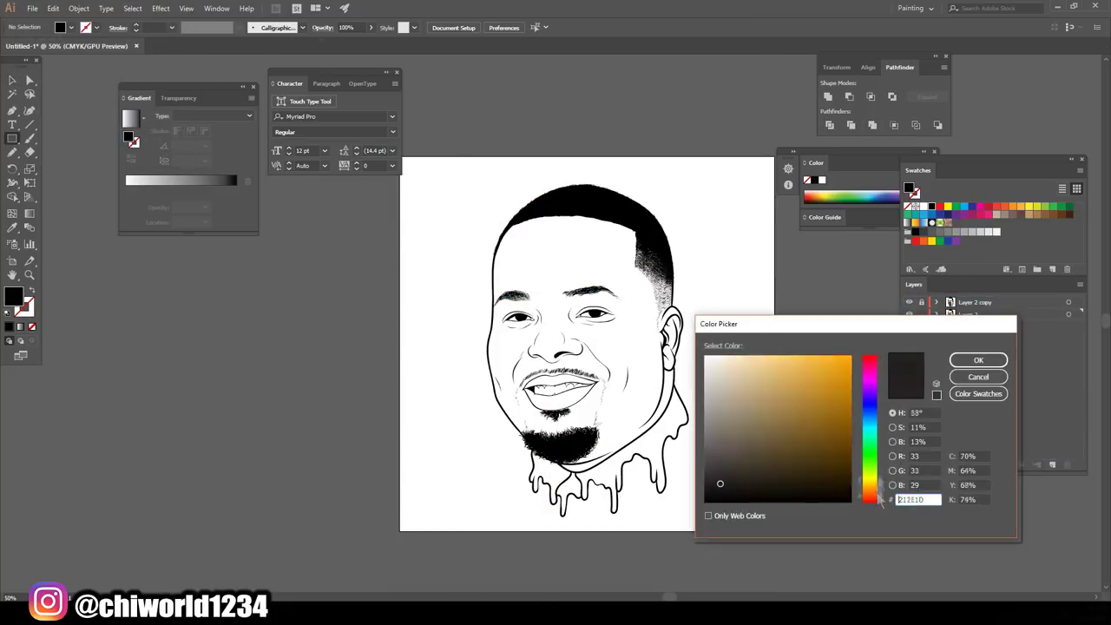
{"action": "left_click_drag", "start_coordinate": [476, 153], "coordinate": [740, 519]}
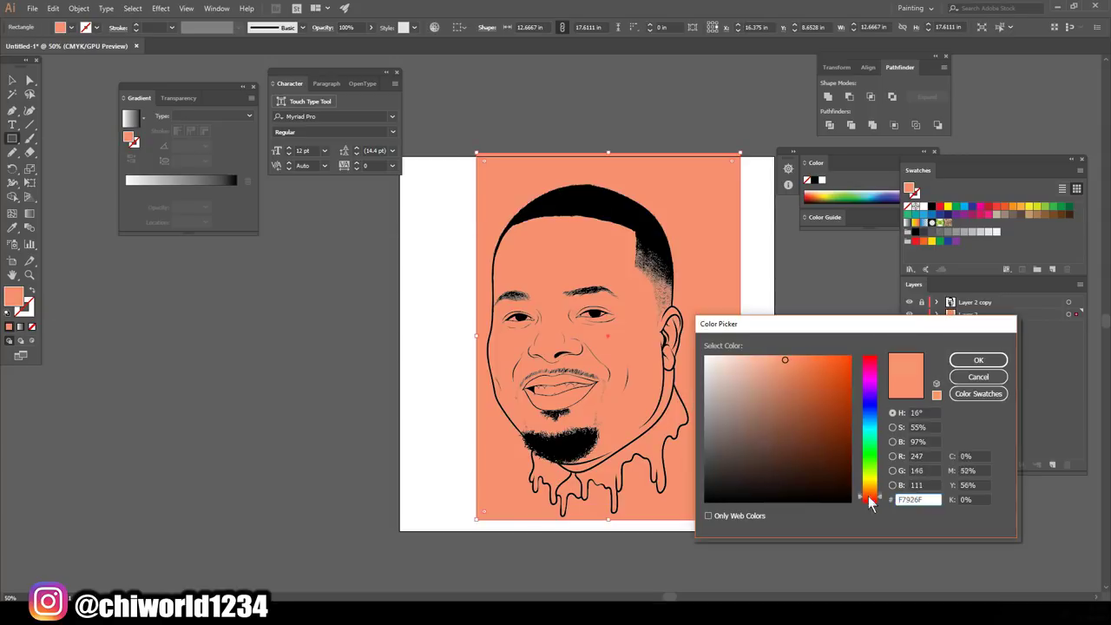
{"action": "right_click", "coordinate": [500, 169]}
{"action": "left_click", "coordinate": [872, 124]}
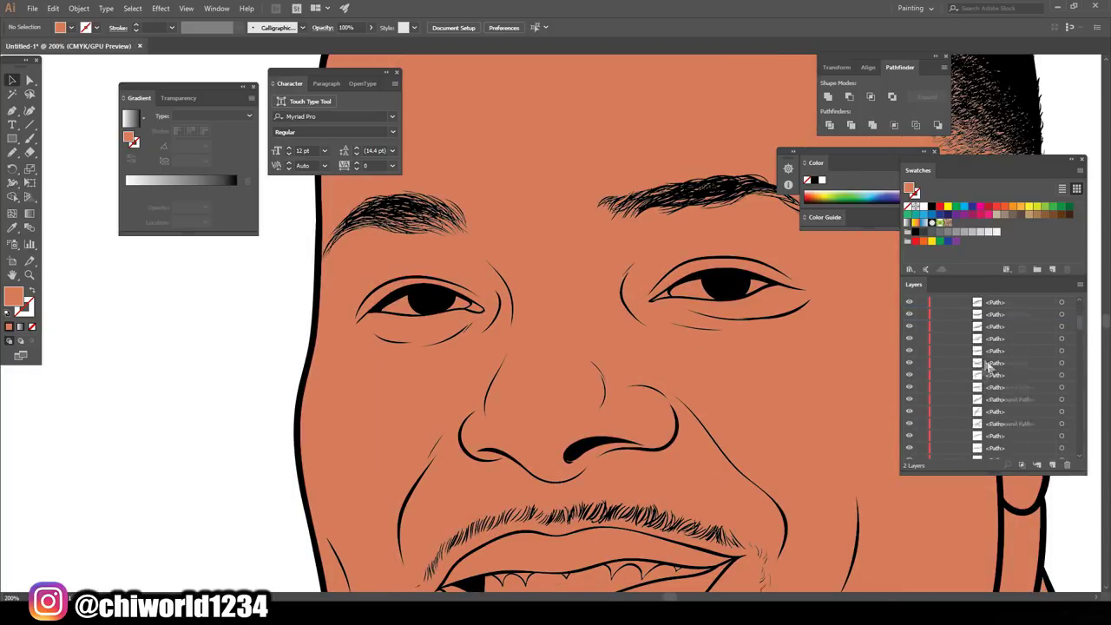
Inside the group, apply the orange skin colour, recolour the neck drip and make the upper lip brown
{"action": "scroll", "coordinate": [927, 405], "scroll_direction": "up", "scroll_amount": 5}
{"action": "scroll", "coordinate": [927, 404], "scroll_direction": "up", "scroll_amount": 5}
{"action": "scroll", "coordinate": [928, 405], "scroll_direction": "up", "scroll_amount": 5}
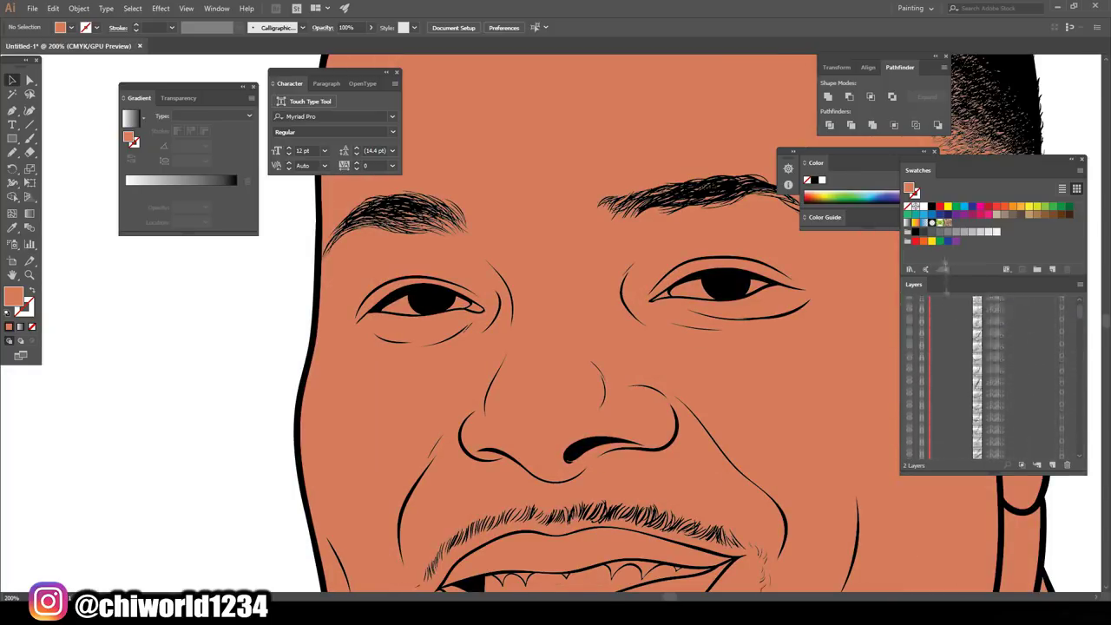
{"action": "scroll", "coordinate": [928, 405], "scroll_direction": "up", "scroll_amount": 5}
{"action": "double_click", "coordinate": [754, 292]}
{"action": "scroll", "coordinate": [753, 292], "scroll_direction": "down", "scroll_amount": 5}
{"action": "scroll", "coordinate": [754, 292], "scroll_direction": "up", "scroll_amount": 5}
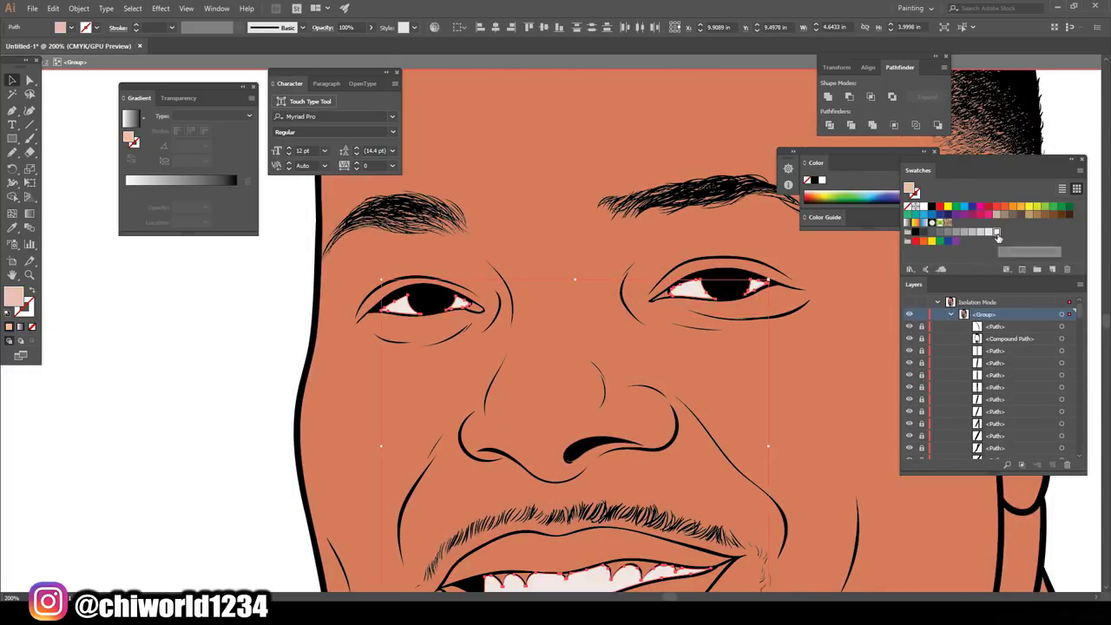
{"action": "key", "text": "ctrl+1"}
{"action": "scroll", "coordinate": [539, 530], "scroll_direction": "up", "scroll_amount": 3}
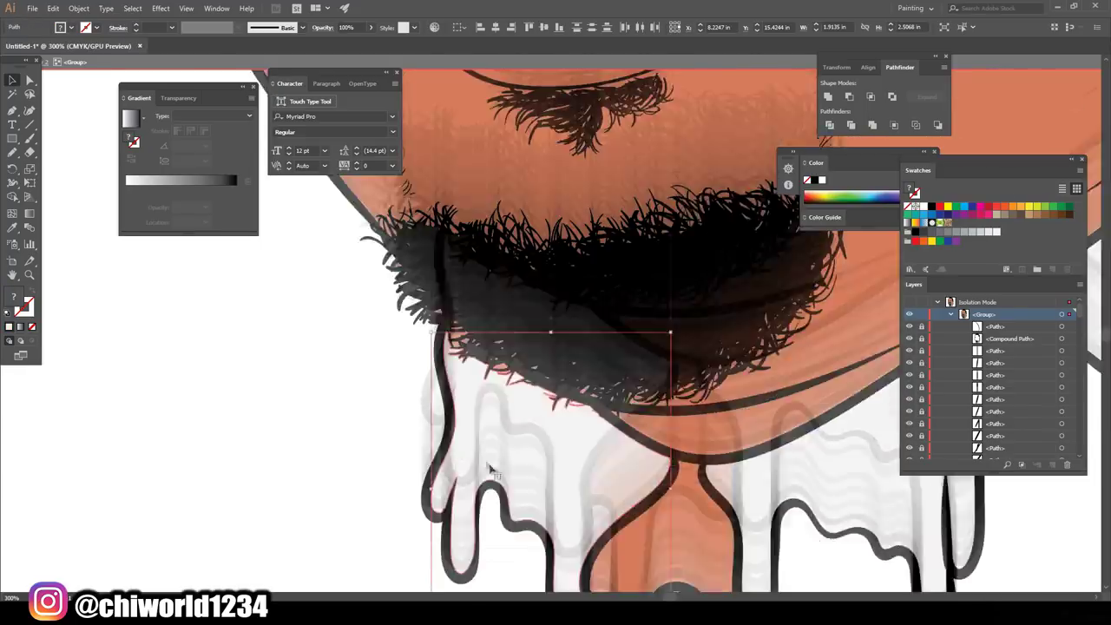
{"action": "left_click", "coordinate": [425, 408]}
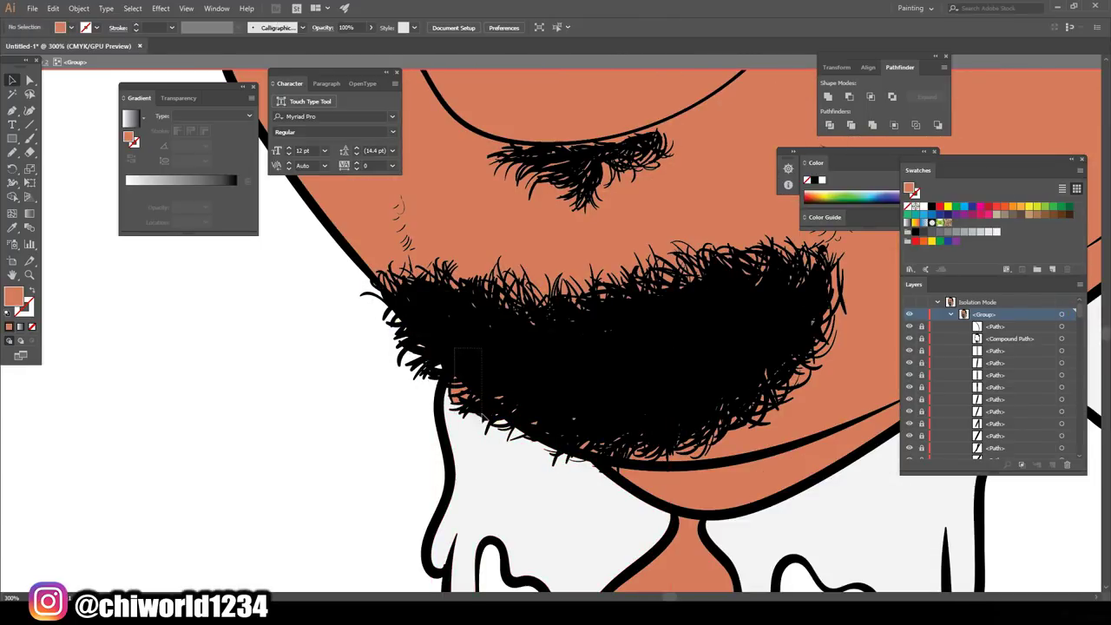
{"action": "left_click", "coordinate": [686, 547]}
{"action": "key", "text": "ctrl+1"}
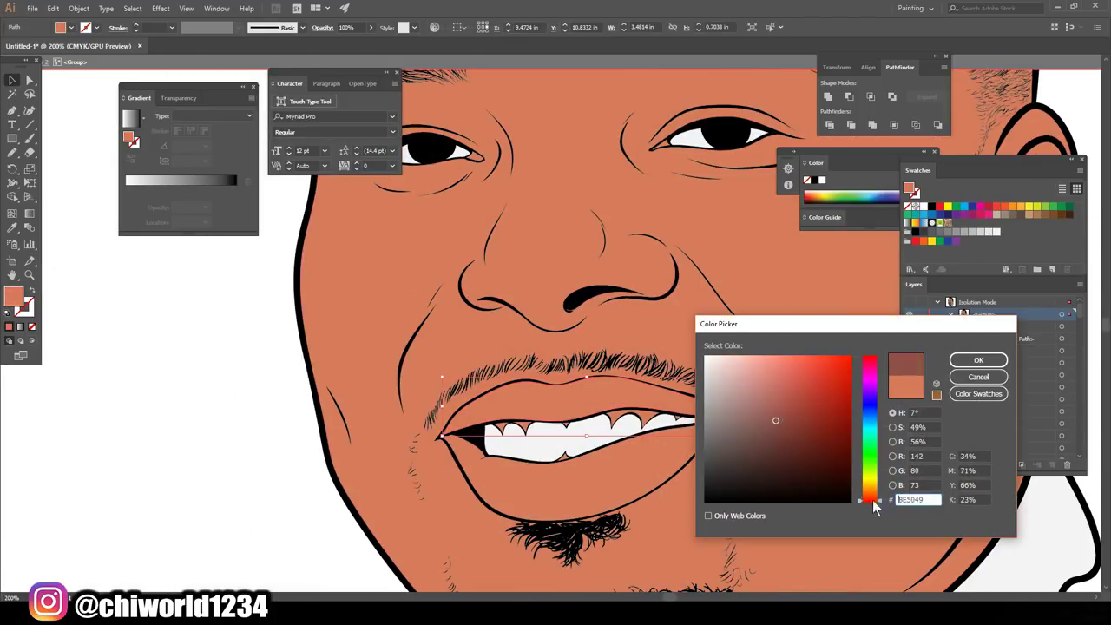
{"action": "key", "text": "Return"}
Colour the lower lip light salmon, the tooth gaps red, and the lower gap salmon
{"action": "double_click", "coordinate": [14, 300]}
{"action": "left_click", "coordinate": [786, 354]}
{"action": "key", "text": "Return"}
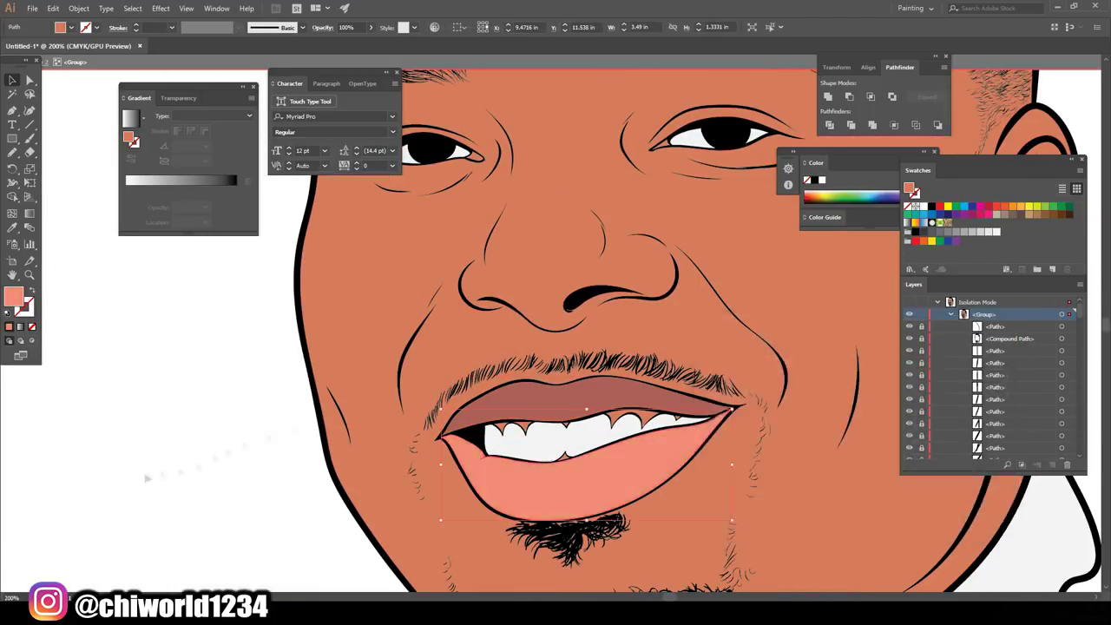
{"action": "double_click", "coordinate": [13, 299]}
{"action": "left_click", "coordinate": [801, 421]}
{"action": "left_click", "coordinate": [978, 359]}
{"action": "left_click", "coordinate": [570, 492]}
{"action": "double_click", "coordinate": [14, 299]}
{"action": "key", "text": "Return"}
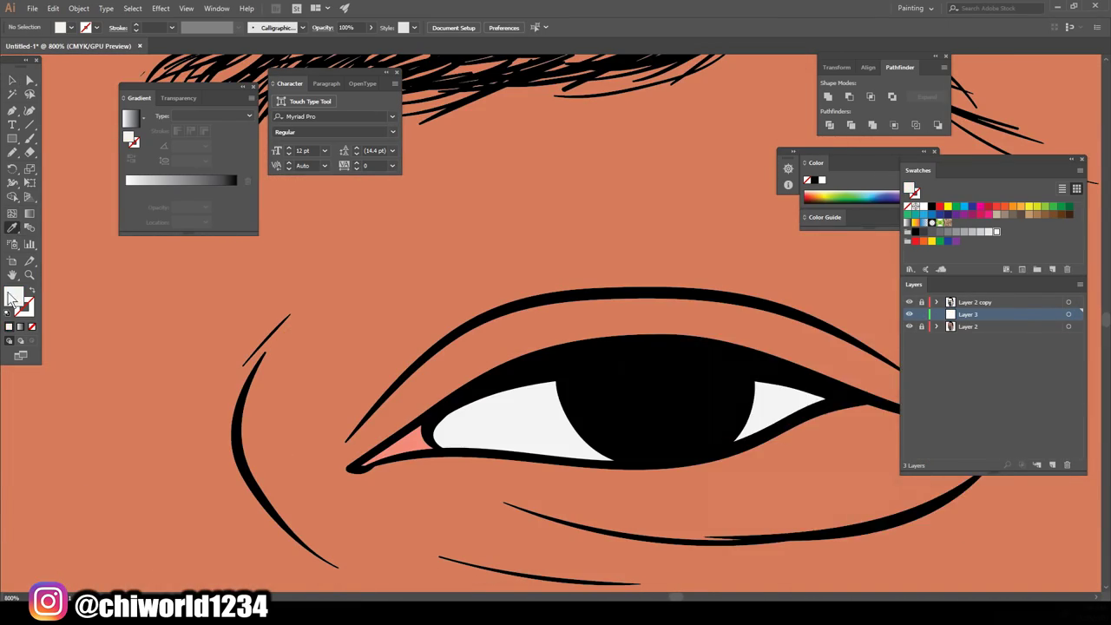
Choose a lavender fill and Blob Brush shading at the eye corner and across the eye white
{"action": "double_click", "coordinate": [14, 300]}
{"action": "left_click", "coordinate": [968, 360]}
{"action": "key", "text": "shift+b"}
{"action": "left_click_drag", "start_coordinate": [437, 414], "coordinate": [474, 449]}
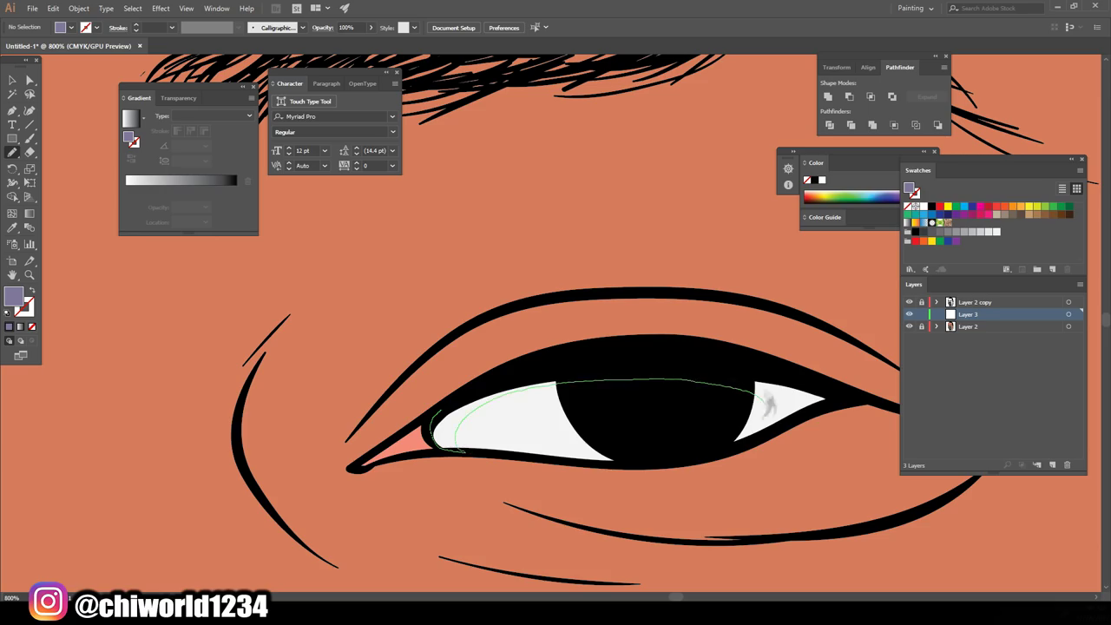
{"action": "left_click_drag", "start_coordinate": [763, 393], "coordinate": [764, 395]}
Redo the upper eye-white shading, then paint a dark brown shadow from eyelid to hairline
{"action": "key", "text": "ctrl+z"}
{"action": "key", "text": "ctrl+plus"}
{"action": "left_click_drag", "start_coordinate": [374, 514], "coordinate": [747, 489]}
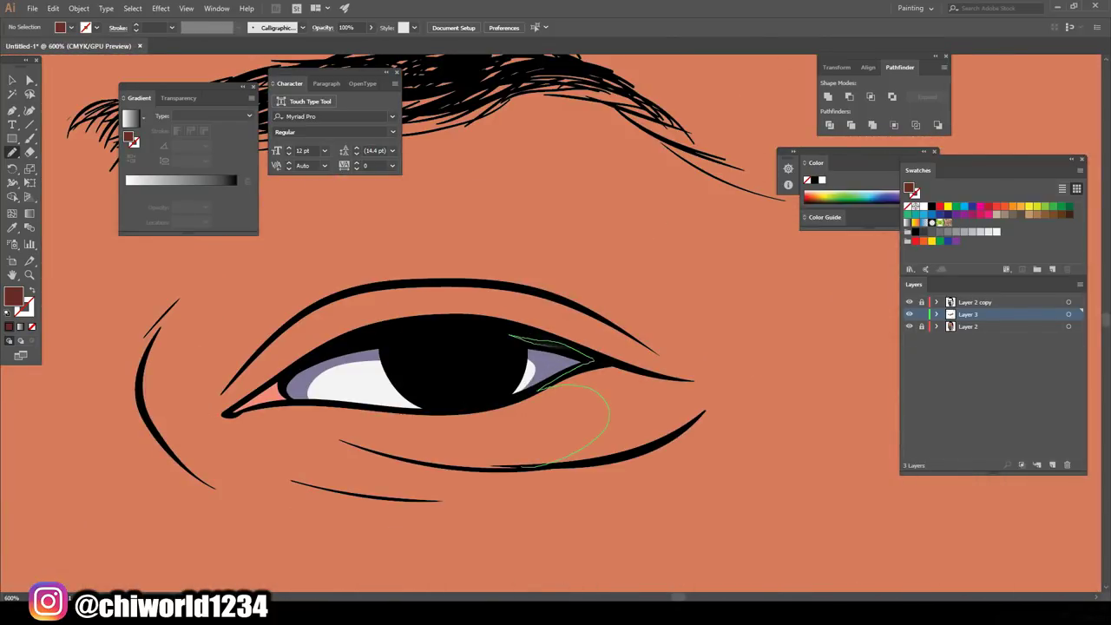
{"action": "left_click_drag", "start_coordinate": [503, 282], "coordinate": [466, 84]}
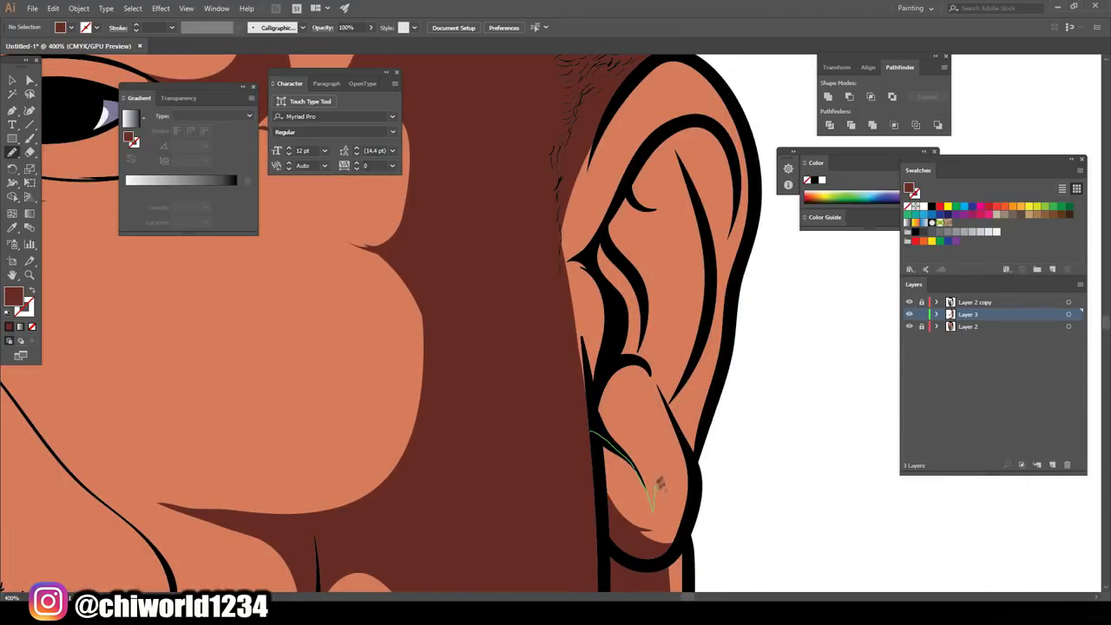
Paint dark brown shadows throughout the ear, from the lobe up to the top
{"action": "left_click_drag", "start_coordinate": [658, 493], "coordinate": [589, 395]}
{"action": "left_click_drag", "start_coordinate": [613, 299], "coordinate": [556, 259]}
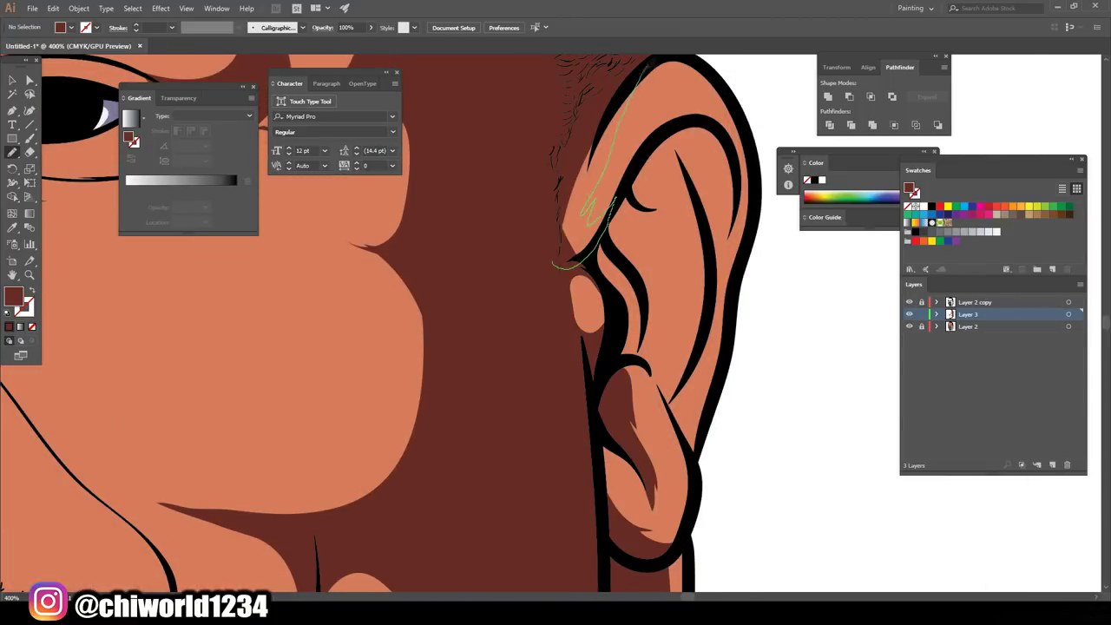
{"action": "left_click_drag", "start_coordinate": [615, 205], "coordinate": [649, 236]}
{"action": "left_click_drag", "start_coordinate": [614, 368], "coordinate": [615, 368]}
{"action": "left_click_drag", "start_coordinate": [618, 278], "coordinate": [639, 275]}
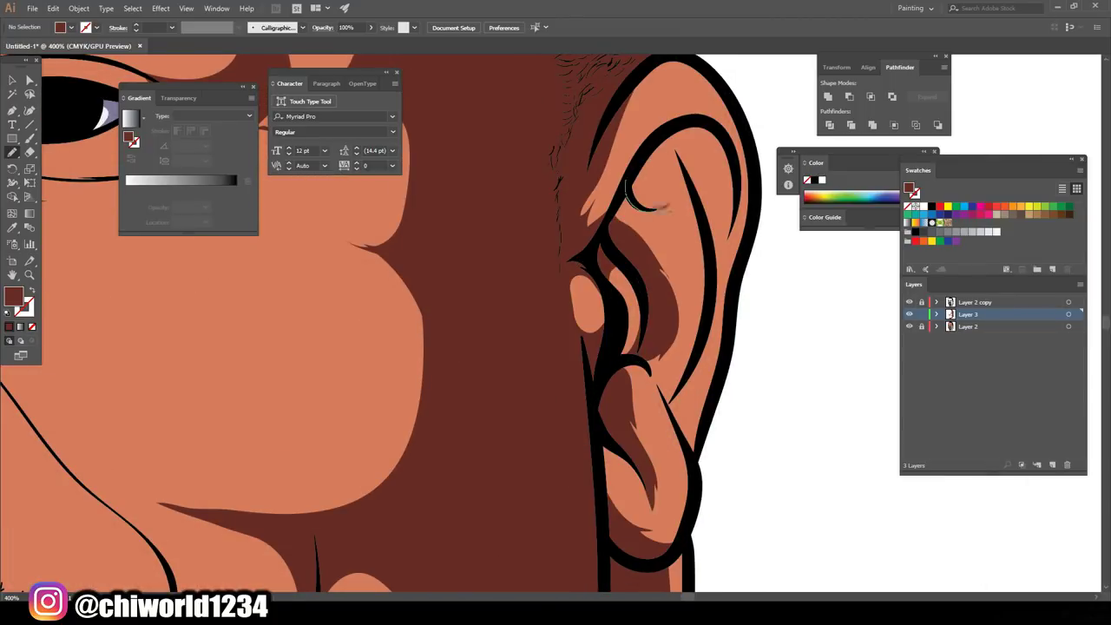
{"action": "left_click_drag", "start_coordinate": [662, 146], "coordinate": [686, 157]}
{"action": "left_click_drag", "start_coordinate": [690, 447], "coordinate": [691, 447]}
{"action": "scroll", "coordinate": [691, 347], "scroll_direction": "up", "scroll_amount": 2}
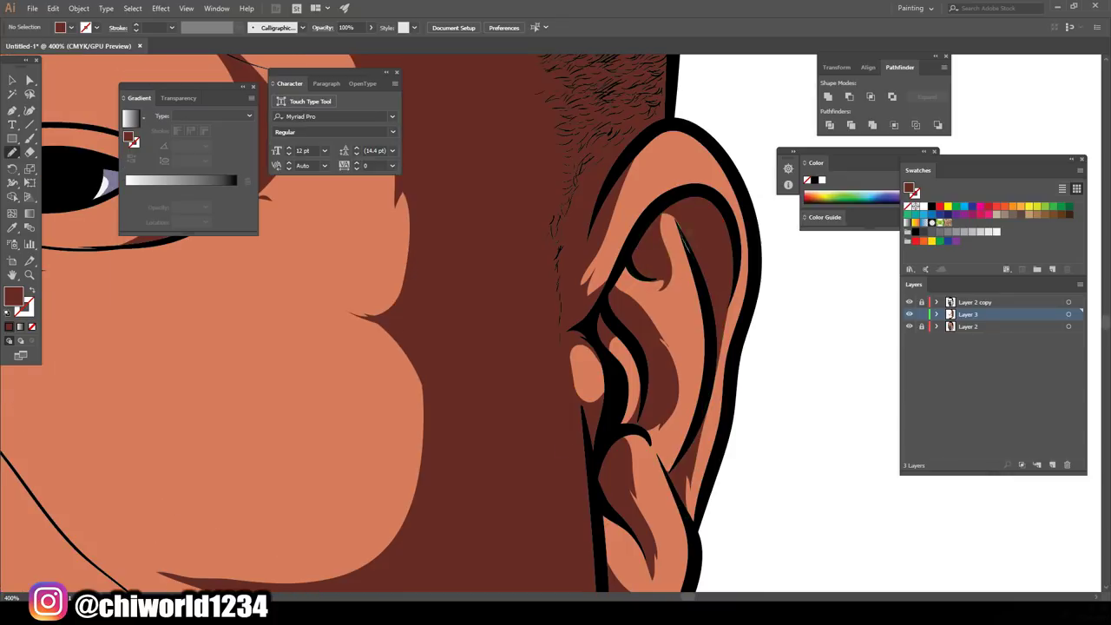
{"action": "left_click_drag", "start_coordinate": [706, 171], "coordinate": [705, 171]}
Paint dark brown shadows under the lower lip and along the side of the nose
{"action": "scroll", "coordinate": [556, 348], "scroll_direction": "down", "scroll_amount": 3}
{"action": "scroll", "coordinate": [502, 347], "scroll_direction": "up", "scroll_amount": 3}
{"action": "left_click_drag", "start_coordinate": [432, 438], "coordinate": [502, 444]}
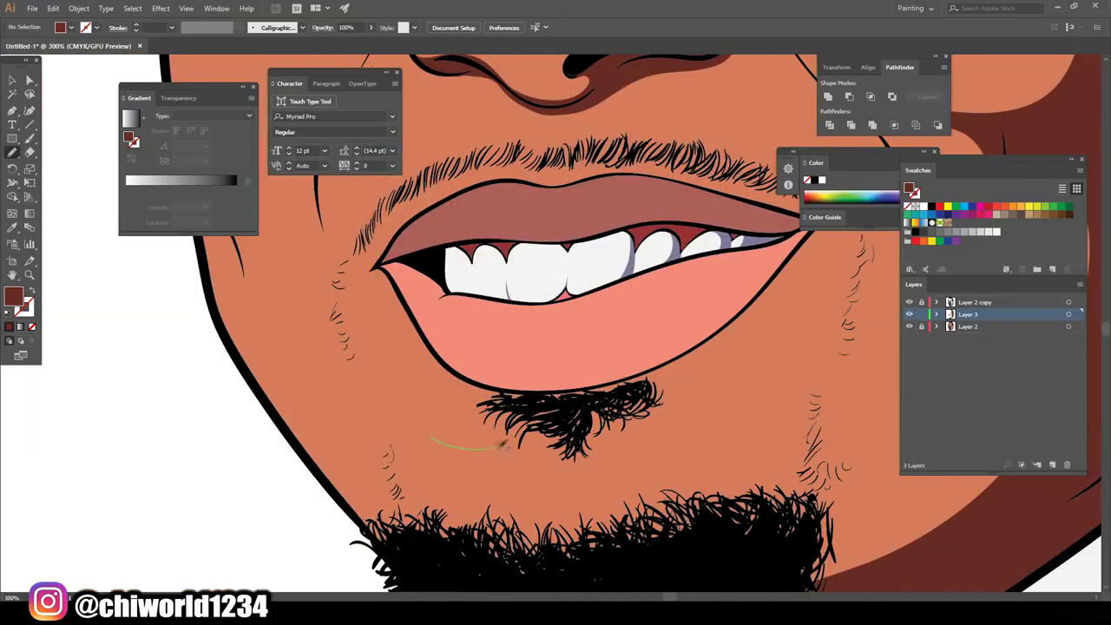
{"action": "scroll", "coordinate": [440, 432], "scroll_direction": "down", "scroll_amount": 3}
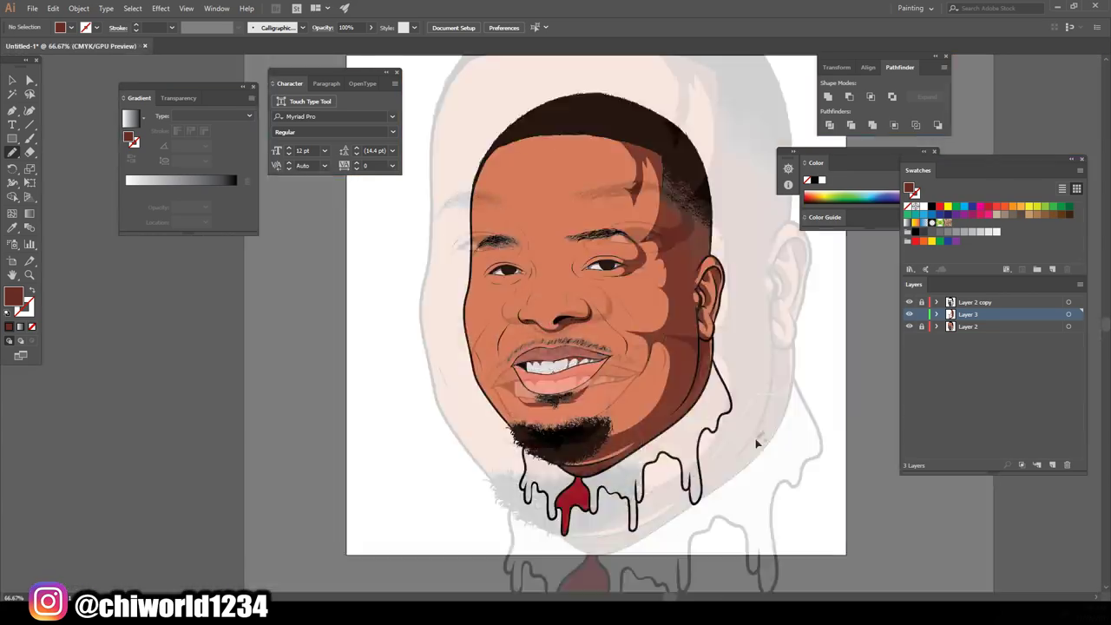
{"action": "scroll", "coordinate": [760, 399], "scroll_direction": "up", "scroll_amount": 4}
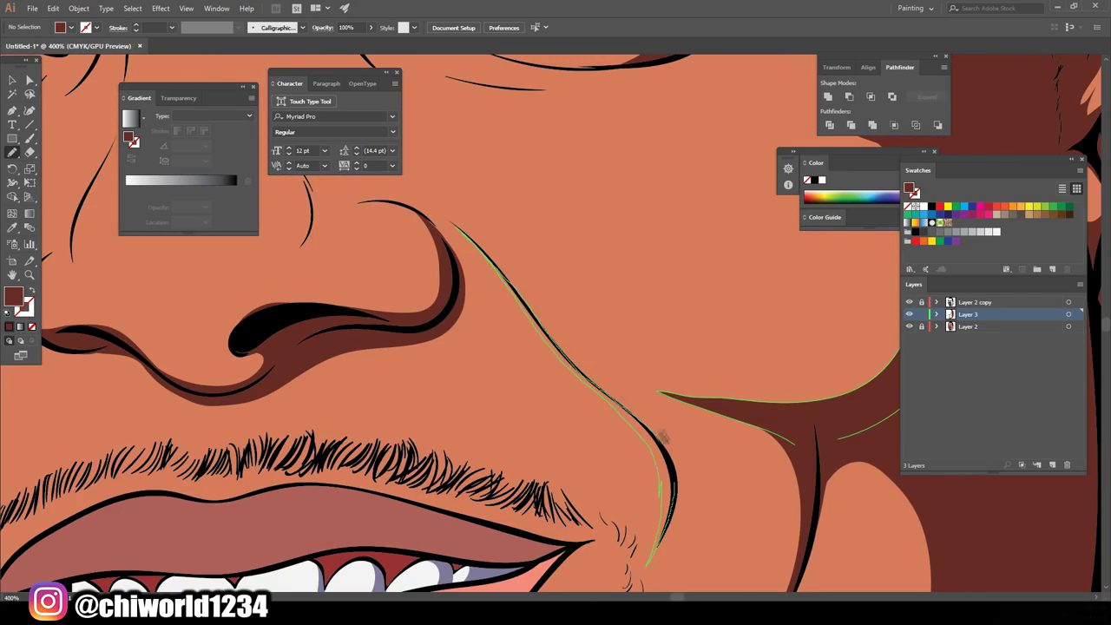
{"action": "left_click_drag", "start_coordinate": [662, 436], "coordinate": [662, 436]}
{"action": "scroll", "coordinate": [662, 436], "scroll_direction": "down", "scroll_amount": 3}
{"action": "scroll", "coordinate": [607, 215], "scroll_direction": "up", "scroll_amount": 4}
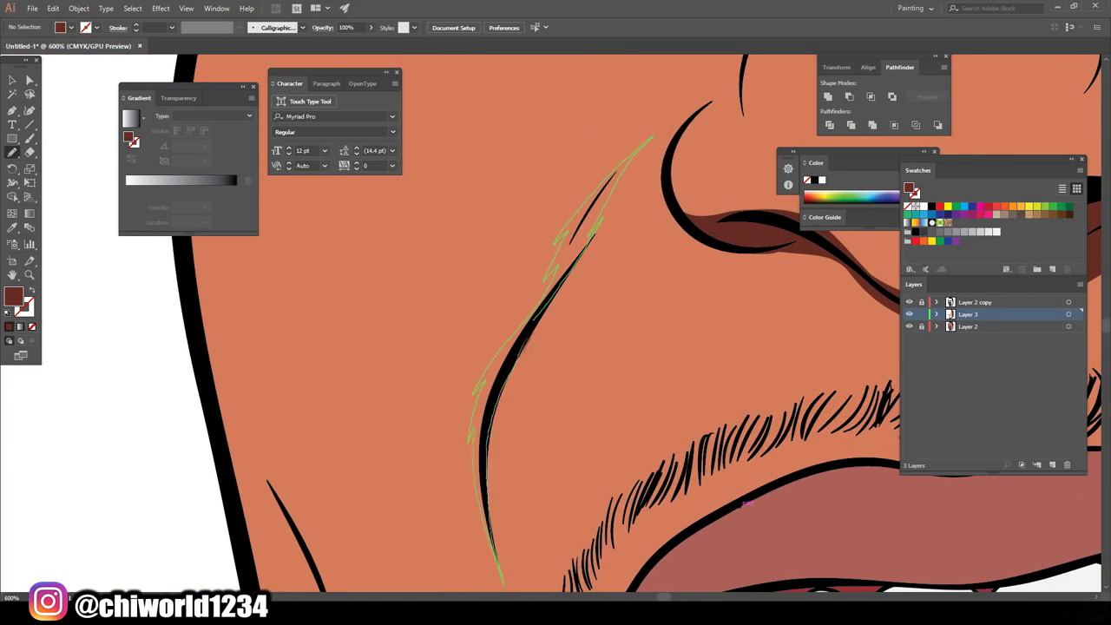
{"action": "scroll", "coordinate": [747, 504], "scroll_direction": "down", "scroll_amount": 3}
{"action": "scroll", "coordinate": [637, 417], "scroll_direction": "up", "scroll_amount": 4}
Shade over the eyelid in dark brown, then select all the portrait artwork
{"action": "mouse_move", "coordinate": [497, 369]}
{"action": "left_mouse_down"}
{"action": "mouse_move", "coordinate": [455, 338]}
{"action": "mouse_move", "coordinate": [351, 487]}
{"action": "mouse_move", "coordinate": [469, 443]}
{"action": "left_mouse_up"}
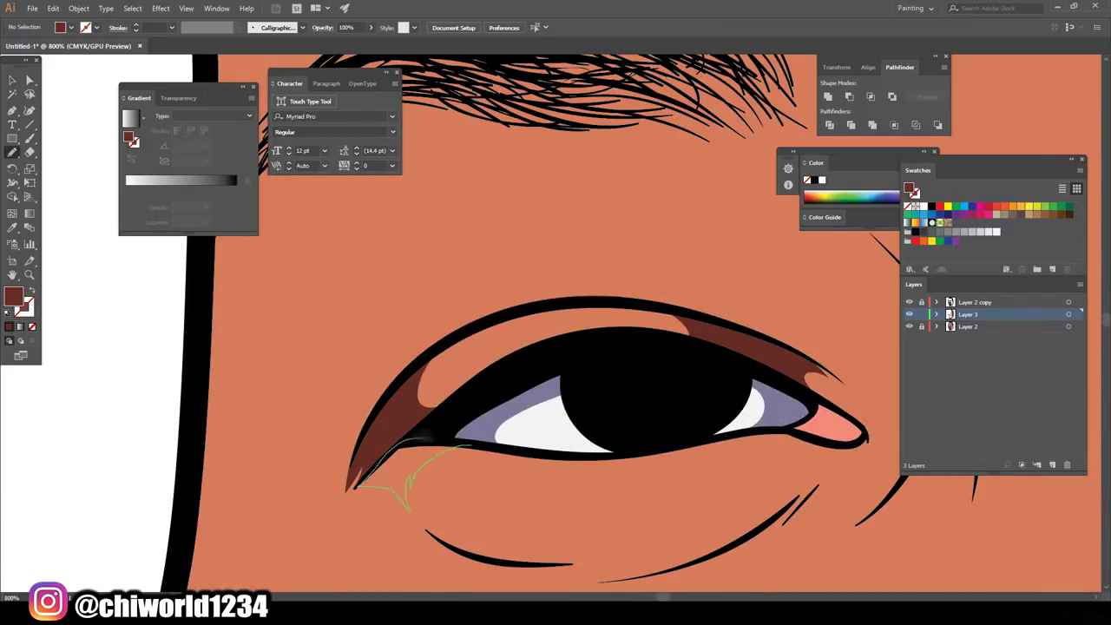
{"action": "scroll", "coordinate": [469, 443], "scroll_direction": "down", "scroll_amount": 3}
{"action": "scroll", "coordinate": [795, 435], "scroll_direction": "up", "scroll_amount": 4}
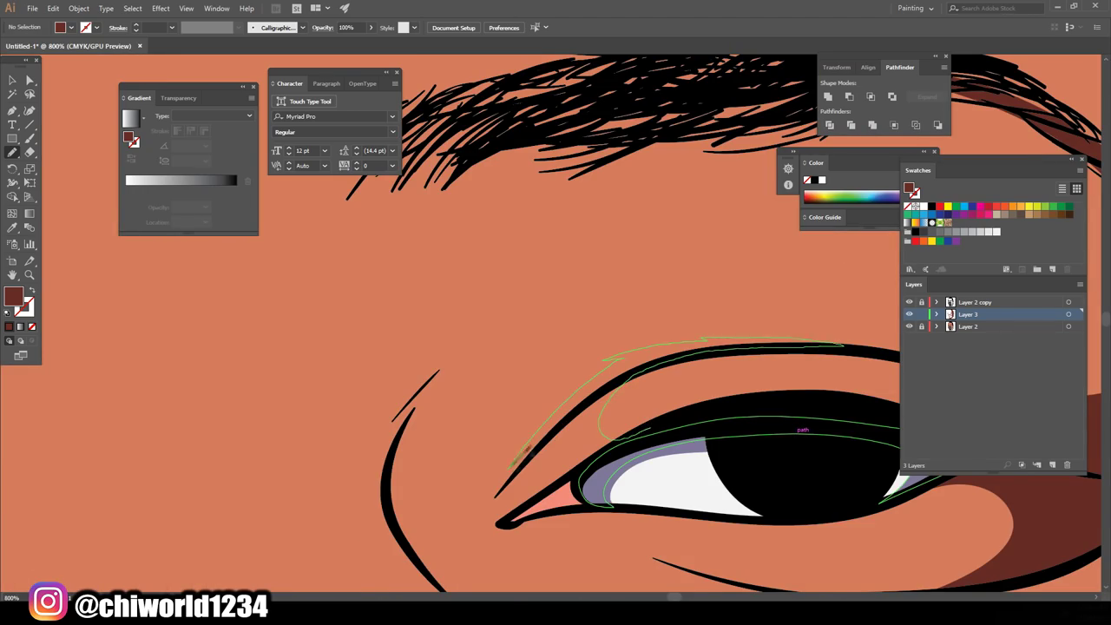
{"action": "scroll", "coordinate": [796, 435], "scroll_direction": "down", "scroll_amount": 4}
{"action": "scroll", "coordinate": [752, 526], "scroll_direction": "up", "scroll_amount": 3}
{"action": "scroll", "coordinate": [789, 380], "scroll_direction": "up", "scroll_amount": 2}
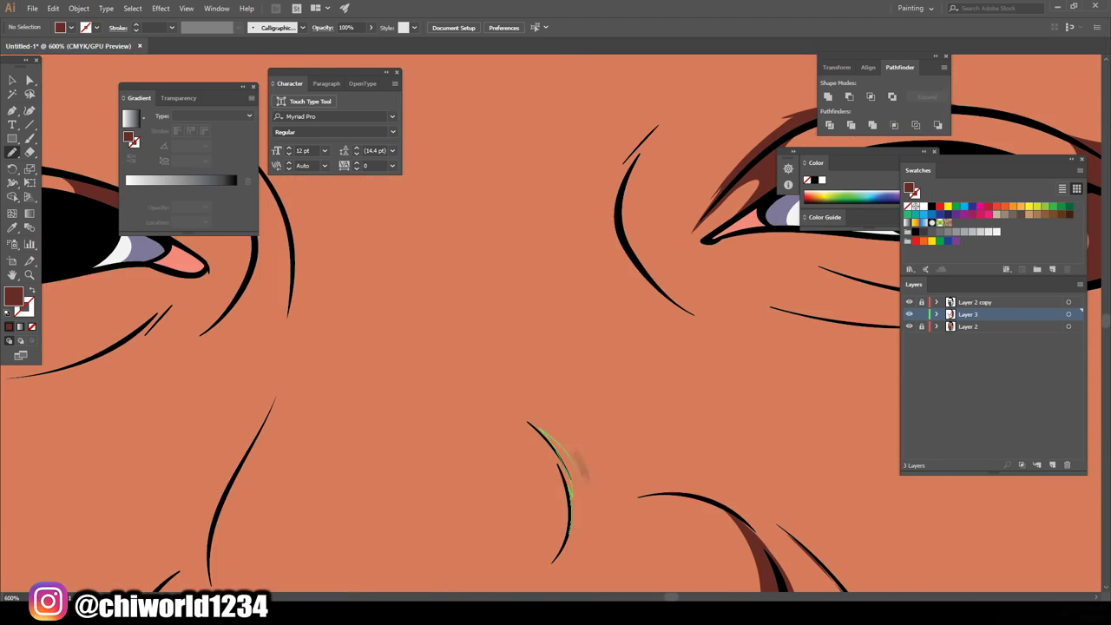
{"action": "scroll", "coordinate": [570, 525], "scroll_direction": "down", "scroll_amount": 4}
{"action": "scroll", "coordinate": [452, 373], "scroll_direction": "up", "scroll_amount": 3}
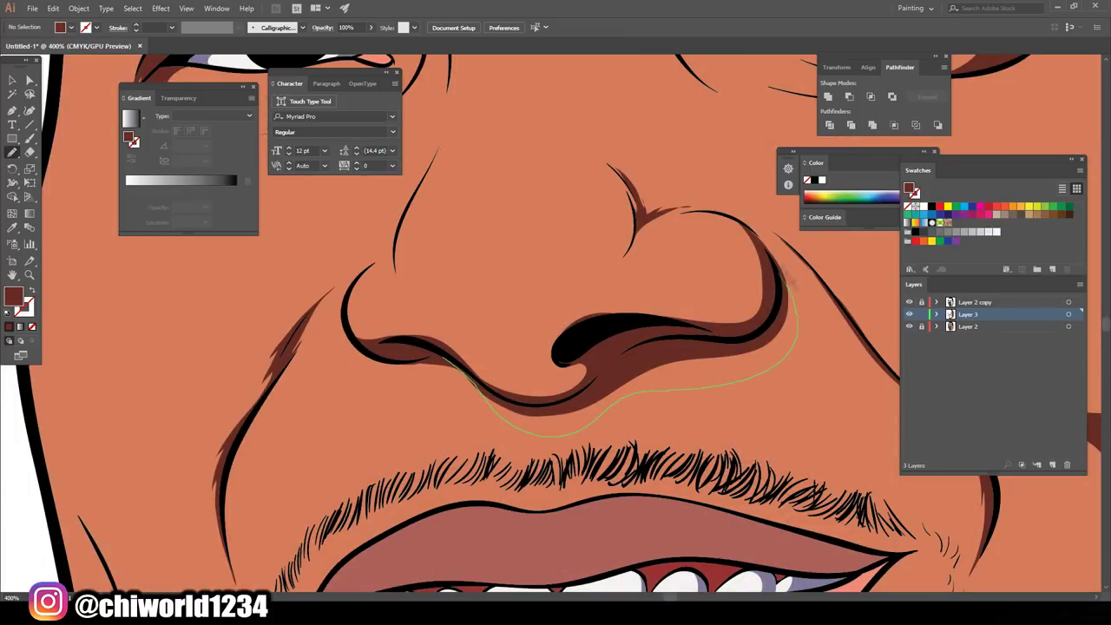
{"action": "scroll", "coordinate": [573, 347], "scroll_direction": "down", "scroll_amount": 5}
{"action": "key", "text": "v"}
{"action": "key", "text": "ctrl+a"}
Recolor the artwork, deepening the skin to a darker brown and dulling the lip pink
{"action": "left_click", "coordinate": [53, 8]}
{"action": "left_click", "coordinate": [347, 214]}
{"action": "left_click_drag", "start_coordinate": [106, 290], "coordinate": [68, 291]}
{"action": "left_click", "coordinate": [96, 143]}
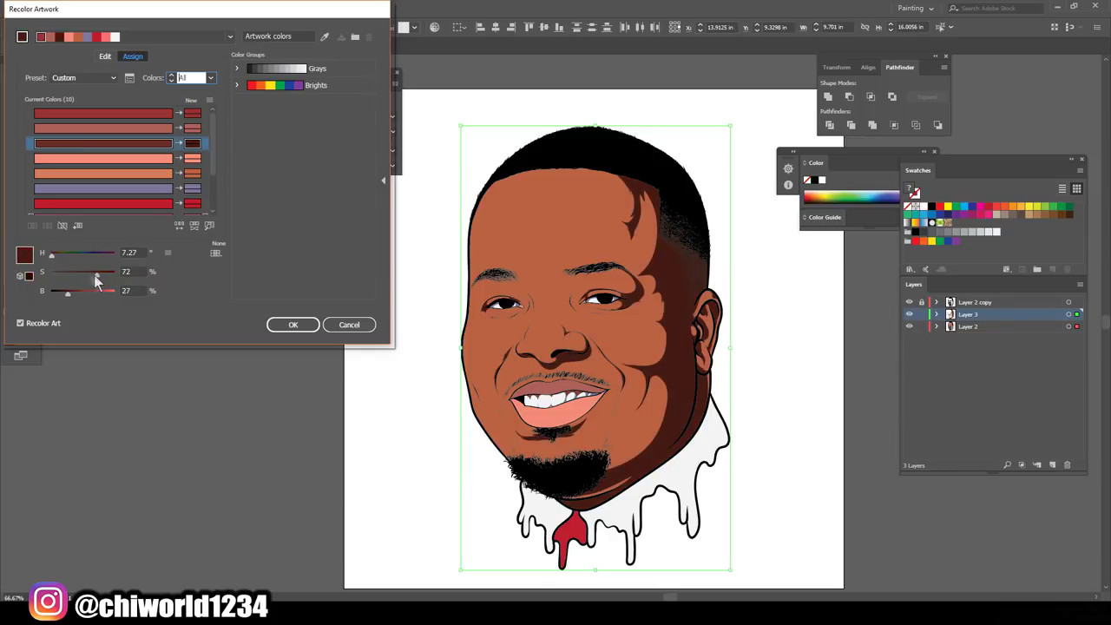
{"action": "left_click", "coordinate": [96, 128]}
{"action": "left_click", "coordinate": [96, 159]}
{"action": "left_click_drag", "start_coordinate": [93, 291], "coordinate": [100, 294]}
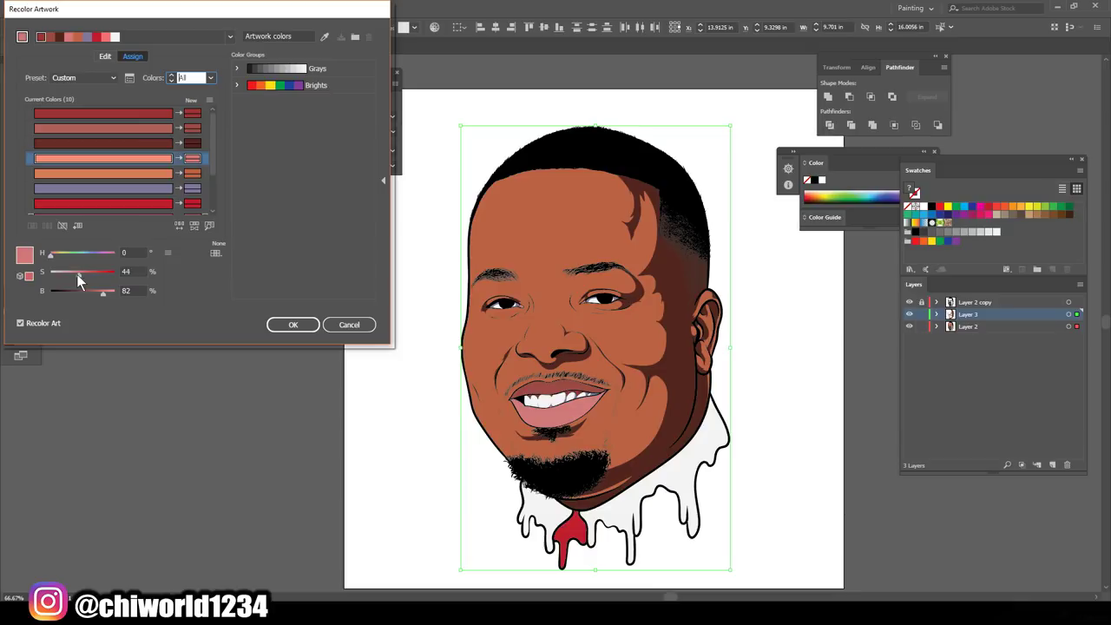
{"action": "key", "text": "Return"}
Set the fill to a dark red-brown based on the sampled skin tone
{"action": "left_click", "coordinate": [973, 326]}
{"action": "key", "text": "ctrl+equal"}
{"action": "key", "text": "ctrl+equal"}
{"action": "key", "text": "ctrl+equal"}
{"action": "double_click", "coordinate": [13, 297]}
{"action": "left_click_drag", "start_coordinate": [870, 495], "coordinate": [873, 508]}
{"action": "left_click", "coordinate": [958, 361]}
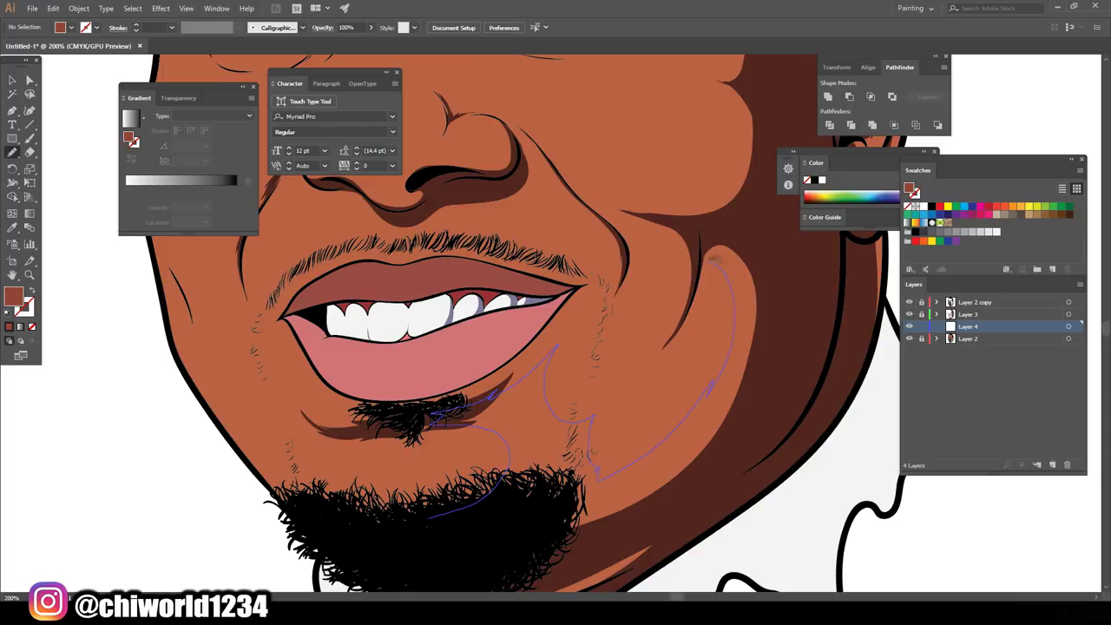
Paint dark red-brown shadows along the temple hairline and on the forehead
{"action": "scroll", "coordinate": [596, 363], "scroll_direction": "down", "scroll_amount": 3}
{"action": "scroll", "coordinate": [595, 363], "scroll_direction": "up", "scroll_amount": 3}
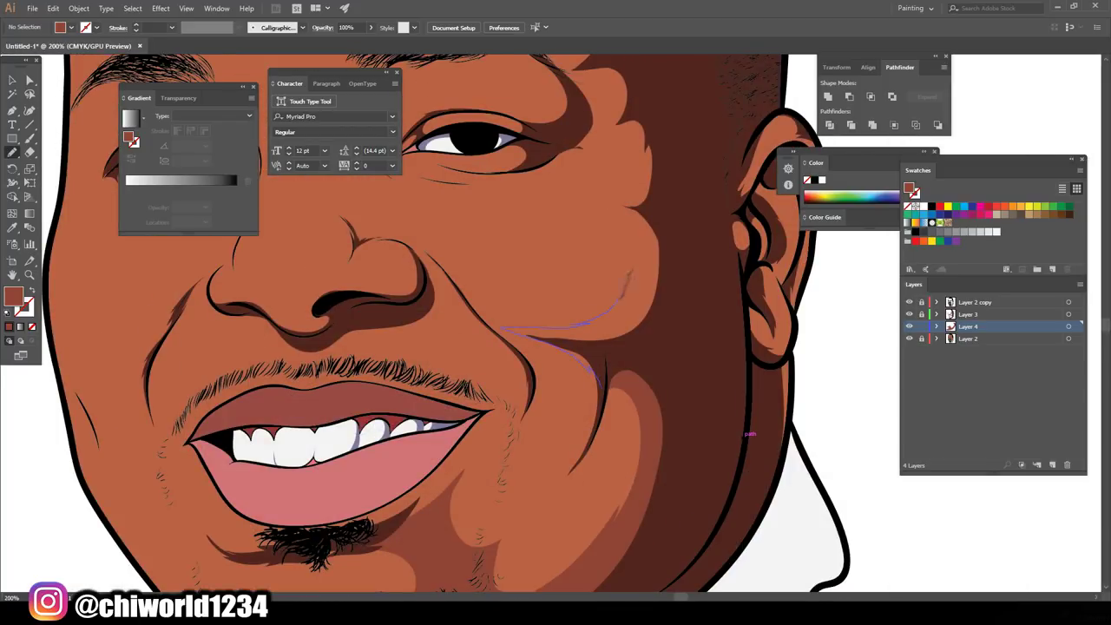
{"action": "scroll", "coordinate": [745, 432], "scroll_direction": "down", "scroll_amount": 1}
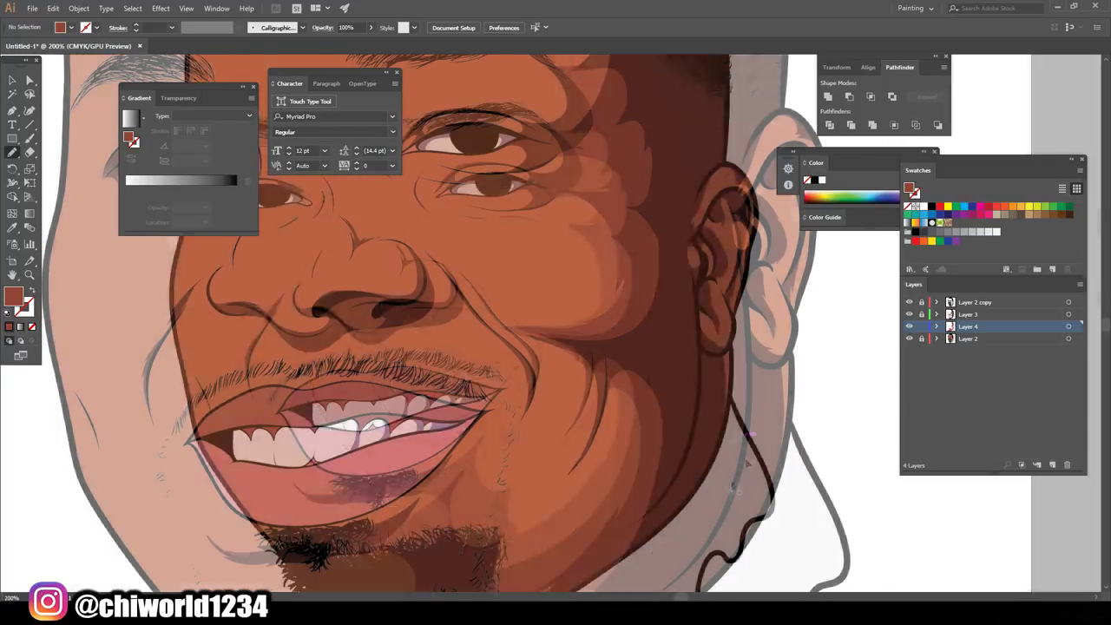
{"action": "scroll", "coordinate": [700, 402], "scroll_direction": "up", "scroll_amount": 3}
{"action": "left_click_drag", "start_coordinate": [569, 417], "coordinate": [528, 345]}
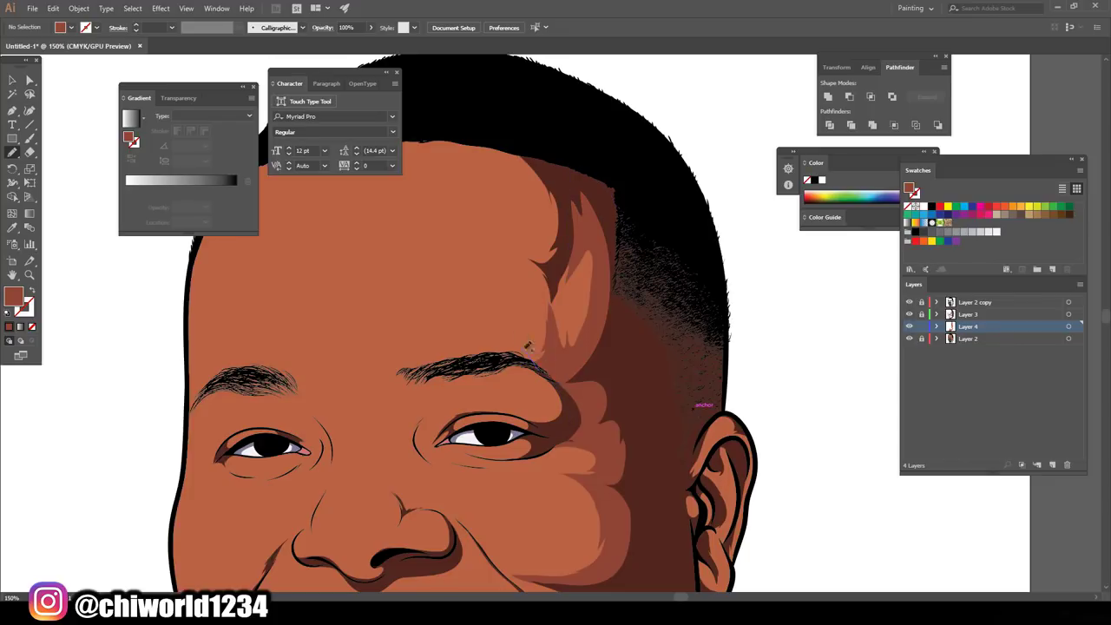
{"action": "left_click_drag", "start_coordinate": [525, 139], "coordinate": [563, 269]}
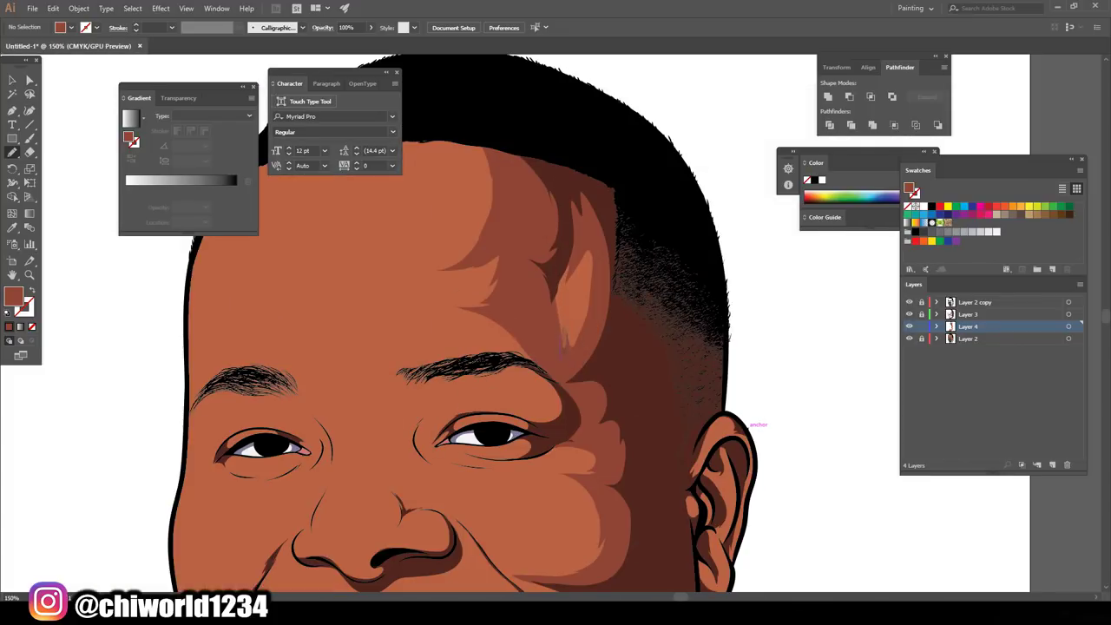
Shade under and beside the eye in dark red-brown
{"action": "scroll", "coordinate": [564, 341], "scroll_direction": "down", "scroll_amount": 1}
{"action": "scroll", "coordinate": [608, 347], "scroll_direction": "up", "scroll_amount": 4}
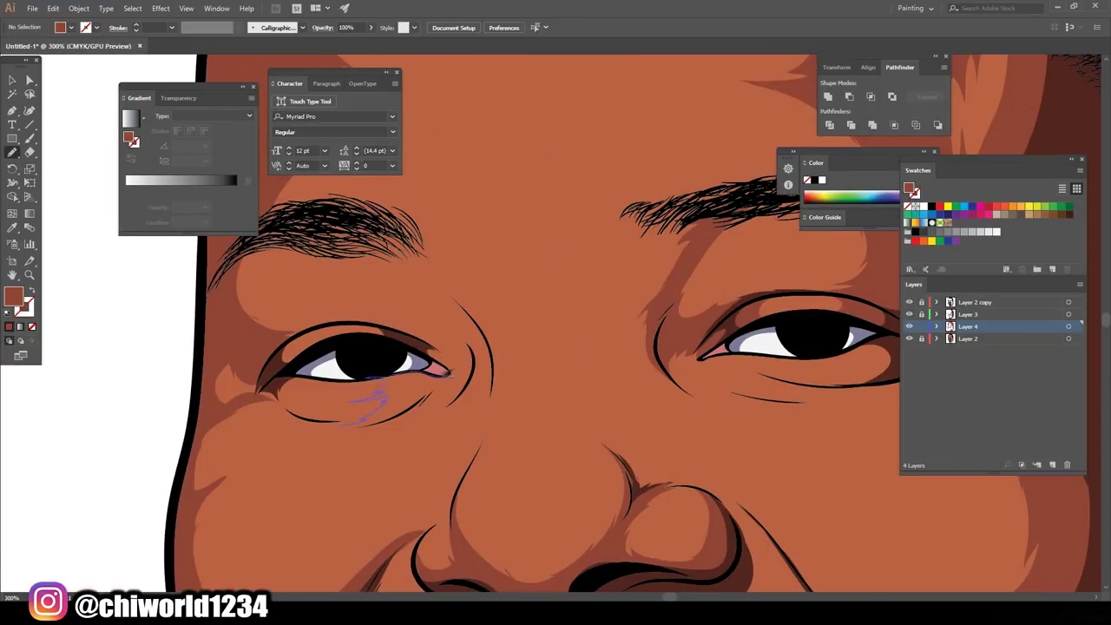
{"action": "left_click_drag", "start_coordinate": [373, 395], "coordinate": [347, 423]}
{"action": "left_click_drag", "start_coordinate": [485, 431], "coordinate": [463, 400]}
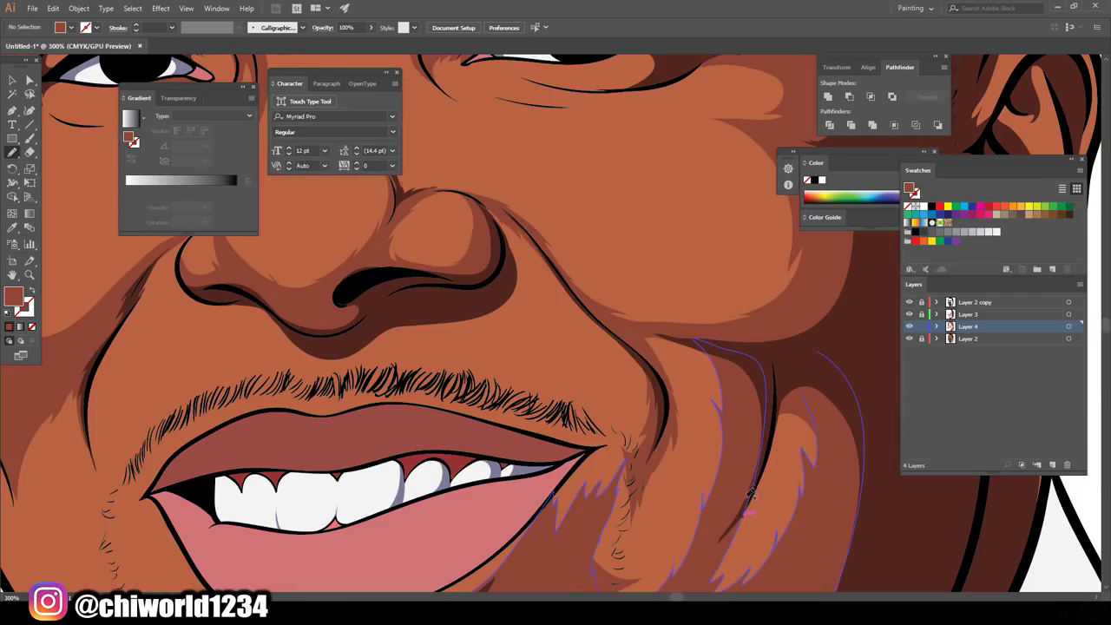
{"action": "key", "text": "ctrl+0"}
Undo the jawline shading shape and paint a shadow stroke between the eyes
{"action": "scroll", "coordinate": [487, 364], "scroll_direction": "up", "scroll_amount": 5}
{"action": "scroll", "coordinate": [556, 347], "scroll_direction": "down", "scroll_amount": 5}
{"action": "scroll", "coordinate": [556, 347], "scroll_direction": "up", "scroll_amount": 2}
{"action": "key", "text": "ctrl+z"}
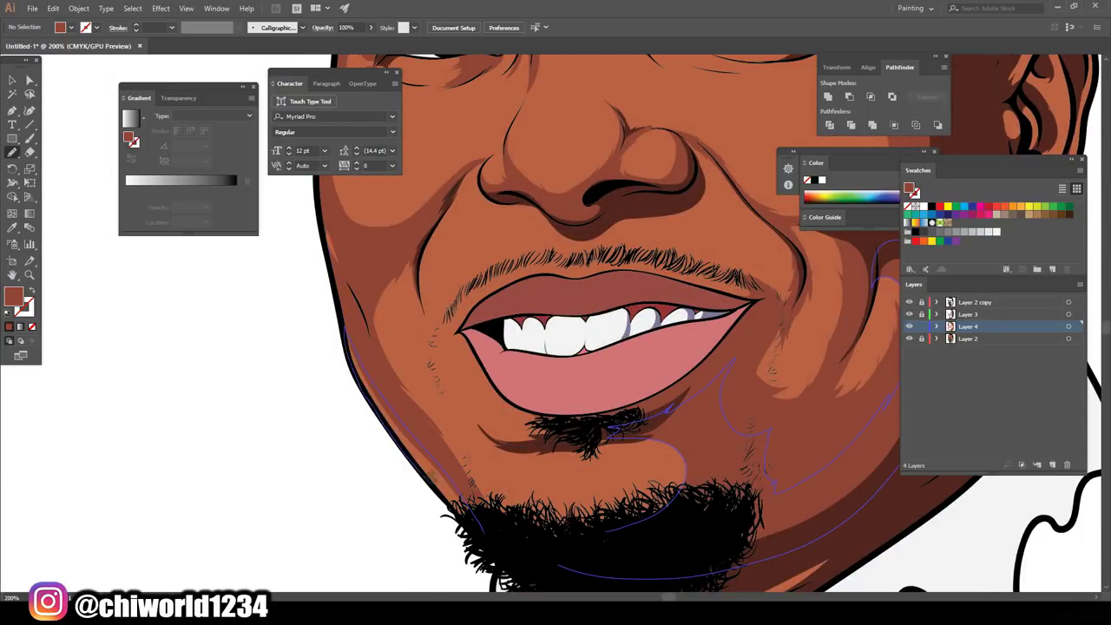
{"action": "scroll", "coordinate": [556, 409], "scroll_direction": "down", "scroll_amount": 3}
{"action": "scroll", "coordinate": [557, 408], "scroll_direction": "up", "scroll_amount": 3}
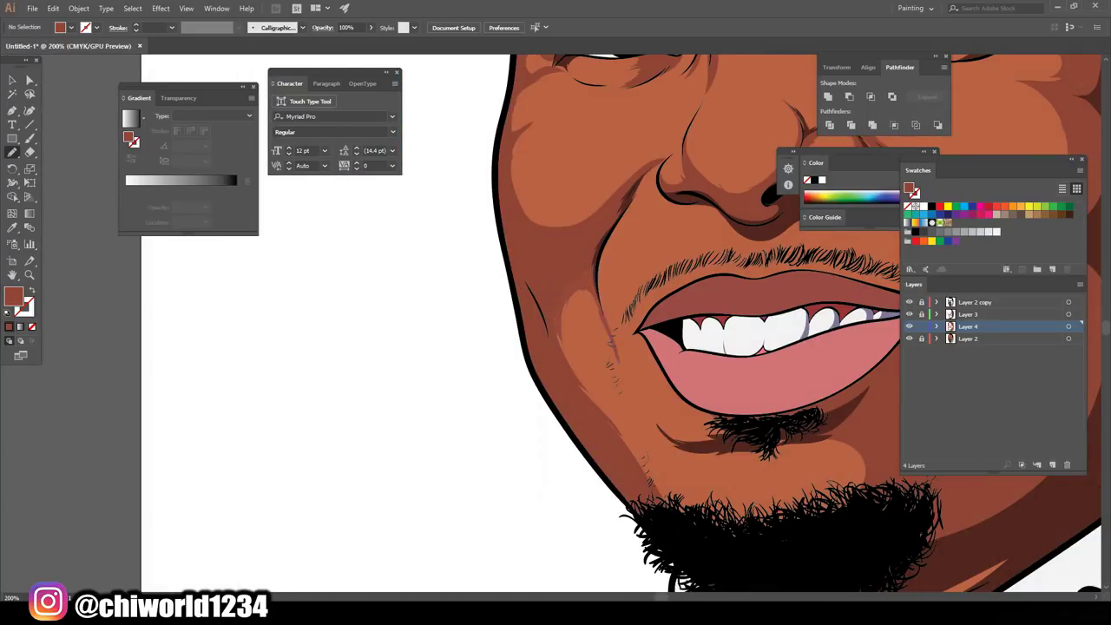
{"action": "scroll", "coordinate": [695, 537], "scroll_direction": "right", "scroll_amount": 3}
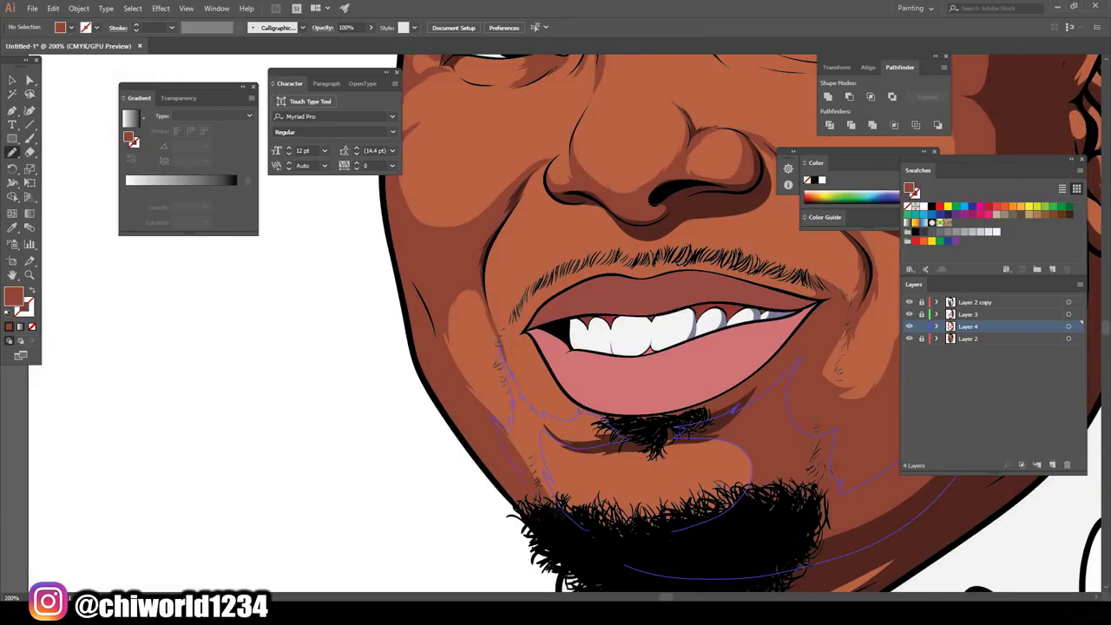
{"action": "scroll", "coordinate": [637, 322], "scroll_direction": "up", "scroll_amount": 2}
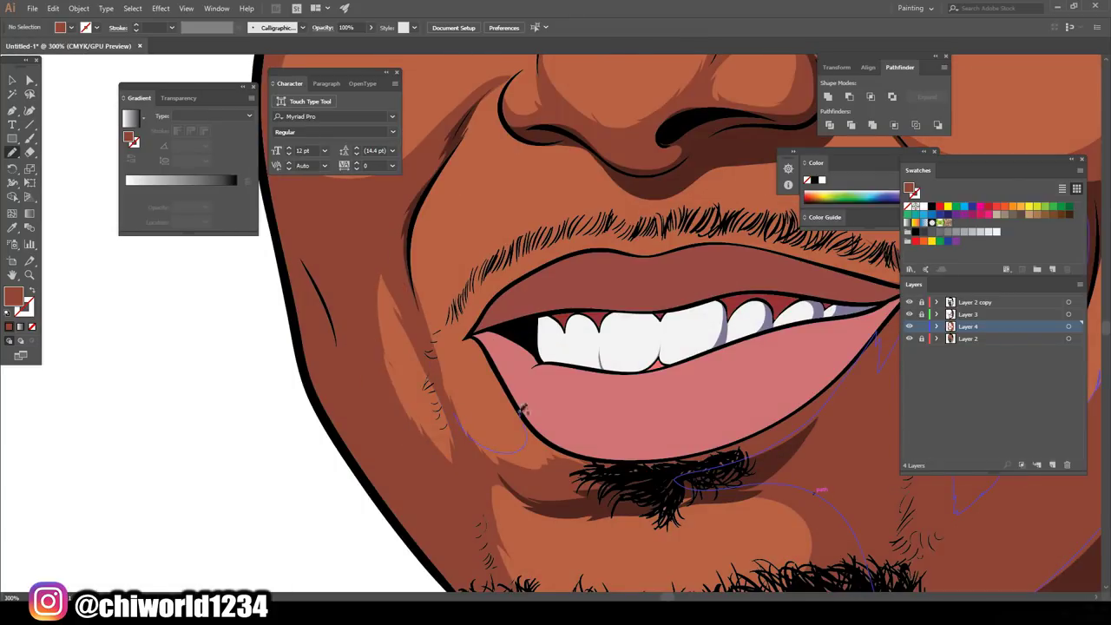
{"action": "scroll", "coordinate": [765, 391], "scroll_direction": "up", "scroll_amount": 3}
{"action": "scroll", "coordinate": [764, 391], "scroll_direction": "right", "scroll_amount": 4}
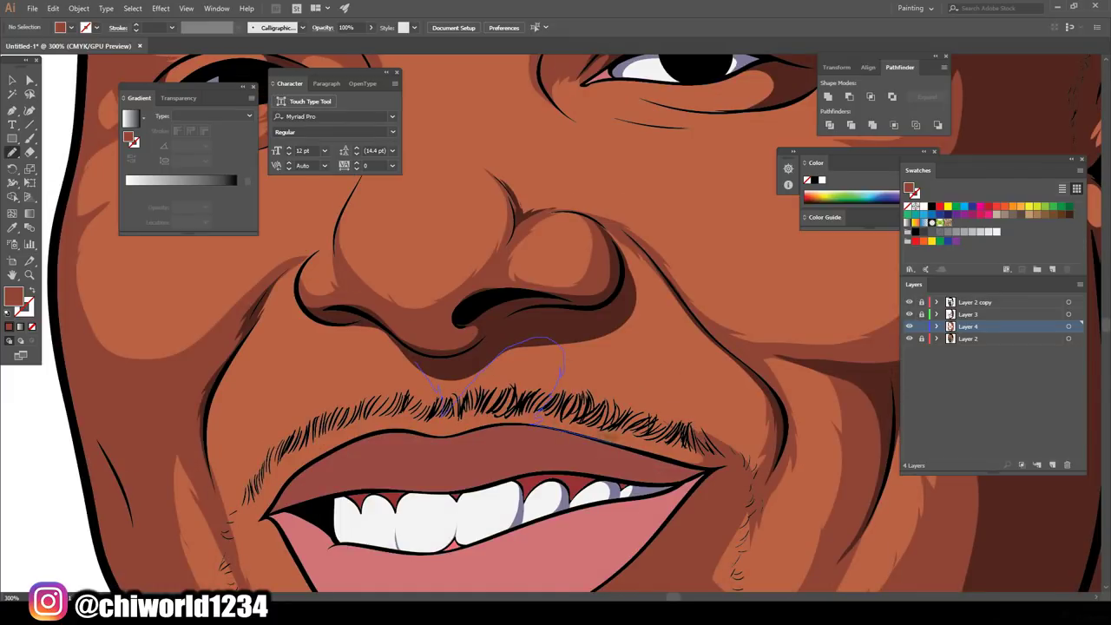
{"action": "scroll", "coordinate": [644, 352], "scroll_direction": "down", "scroll_amount": 2}
{"action": "scroll", "coordinate": [644, 351], "scroll_direction": "down", "scroll_amount": 4}
{"action": "scroll", "coordinate": [650, 364], "scroll_direction": "up", "scroll_amount": 3}
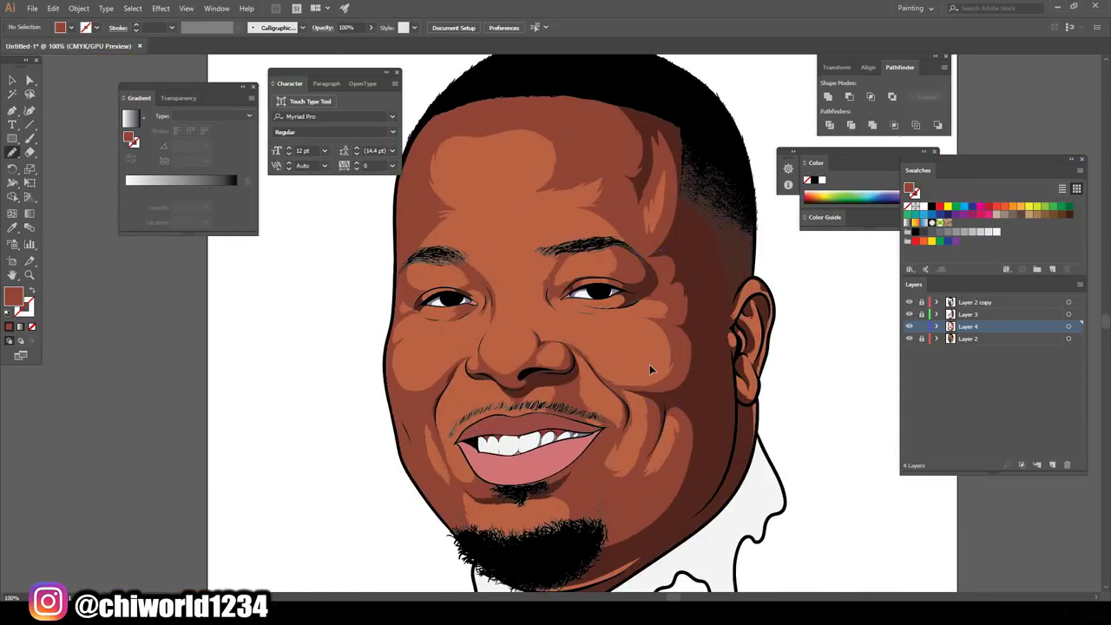
{"action": "scroll", "coordinate": [642, 344], "scroll_direction": "up", "scroll_amount": 4}
{"action": "left_click_drag", "start_coordinate": [575, 294], "coordinate": [682, 419]}
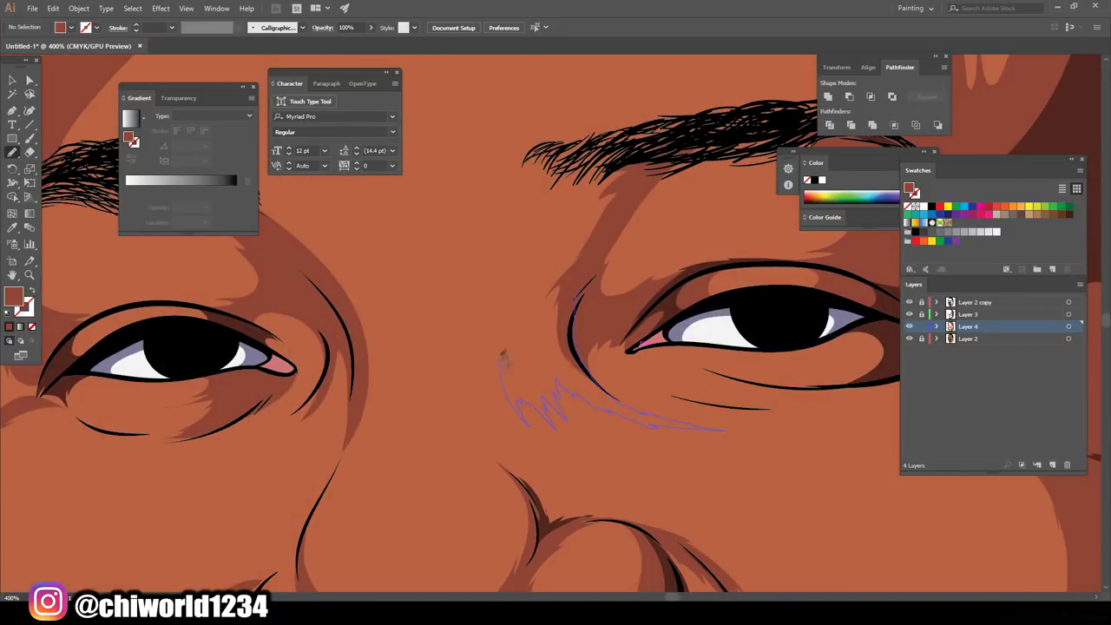
Paint dark shading strokes under both eyes
{"action": "scroll", "coordinate": [517, 186], "scroll_direction": "down", "scroll_amount": 3}
{"action": "scroll", "coordinate": [511, 362], "scroll_direction": "up", "scroll_amount": 2}
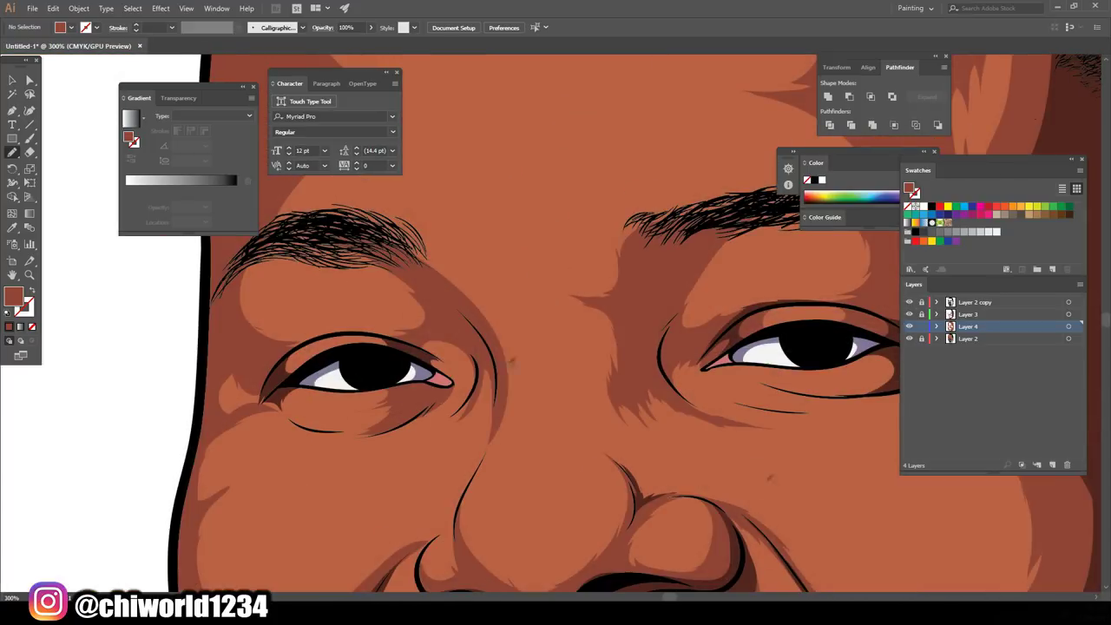
{"action": "scroll", "coordinate": [508, 289], "scroll_direction": "down", "scroll_amount": 2}
{"action": "scroll", "coordinate": [727, 458], "scroll_direction": "down", "scroll_amount": 2}
{"action": "scroll", "coordinate": [728, 458], "scroll_direction": "up", "scroll_amount": 5}
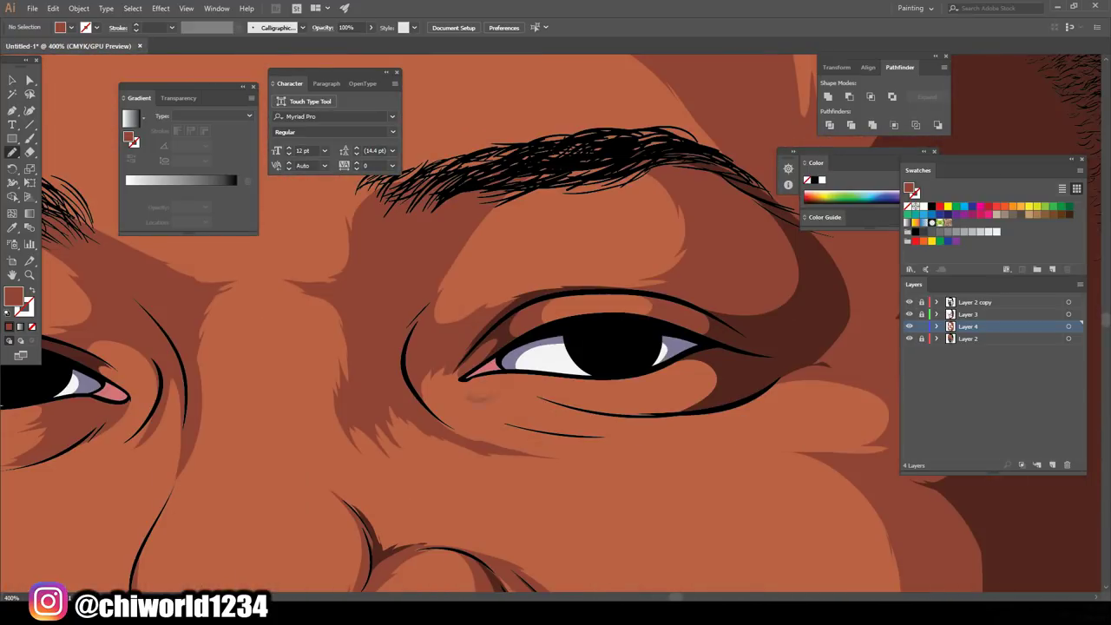
{"action": "left_click_drag", "start_coordinate": [642, 428], "coordinate": [642, 430]}
{"action": "mouse_move", "coordinate": [695, 360]}
{"action": "left_mouse_down"}
{"action": "mouse_move", "coordinate": [530, 408]}
{"action": "mouse_move", "coordinate": [573, 430]}
{"action": "left_mouse_up"}
{"action": "scroll", "coordinate": [556, 347], "scroll_direction": "up", "scroll_amount": 2}
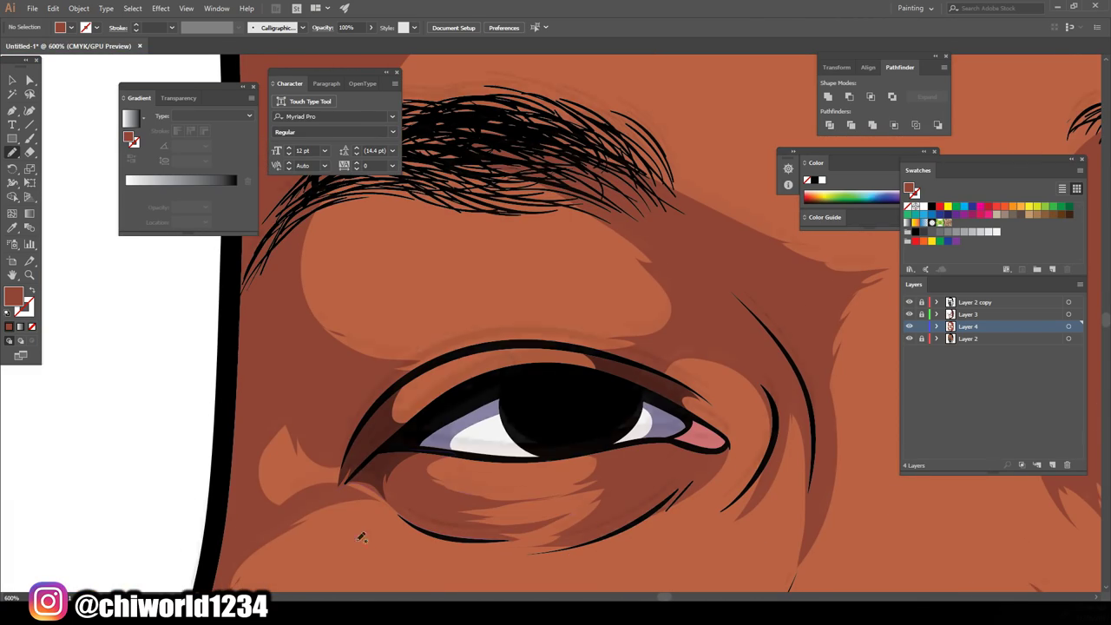
{"action": "left_click_drag", "start_coordinate": [609, 260], "coordinate": [598, 321]}
Shade down both sides of the nose in dark red-brown
{"action": "scroll", "coordinate": [474, 538], "scroll_direction": "down", "scroll_amount": 2}
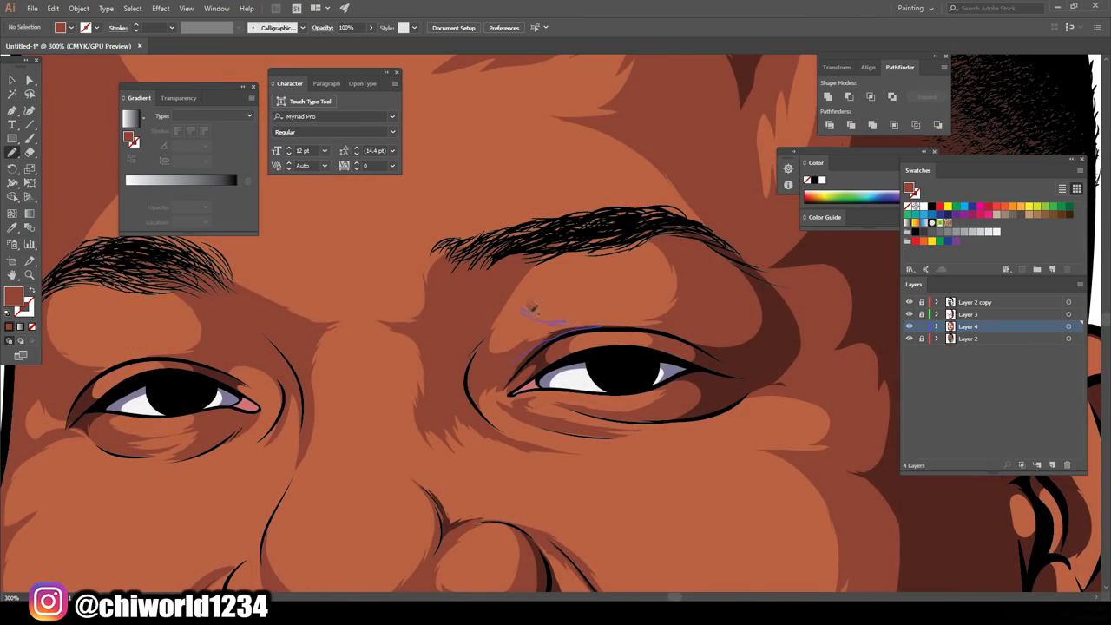
{"action": "scroll", "coordinate": [532, 308], "scroll_direction": "down", "scroll_amount": 3}
{"action": "scroll", "coordinate": [770, 416], "scroll_direction": "up", "scroll_amount": 4}
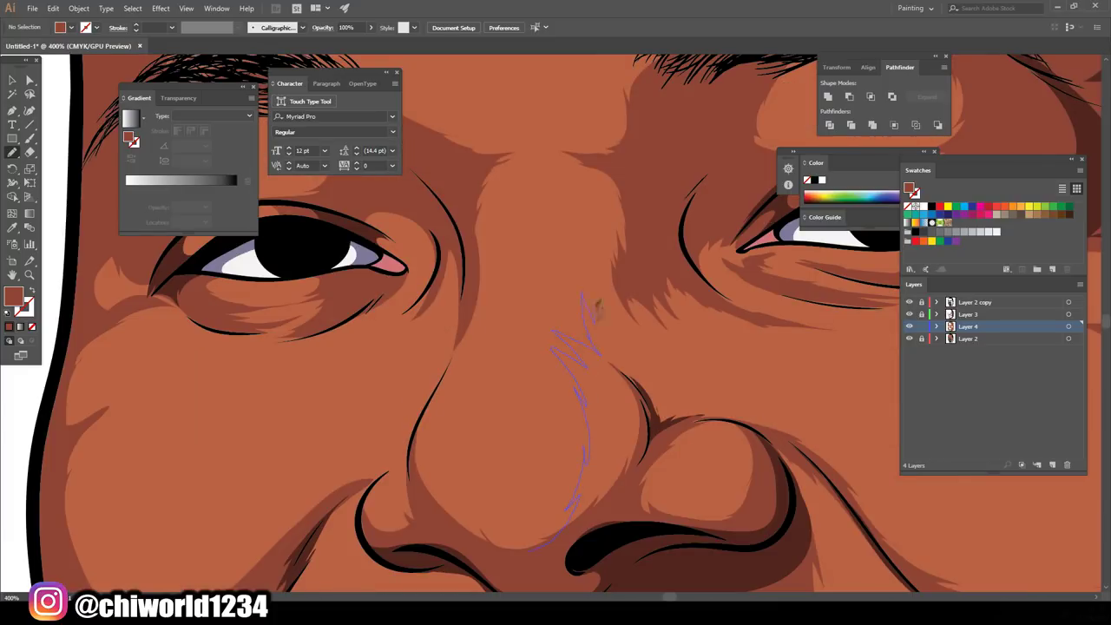
{"action": "left_click_drag", "start_coordinate": [597, 304], "coordinate": [597, 305]}
{"action": "left_click_drag", "start_coordinate": [423, 424], "coordinate": [434, 511]}
{"action": "scroll", "coordinate": [434, 510], "scroll_direction": "down", "scroll_amount": 3}
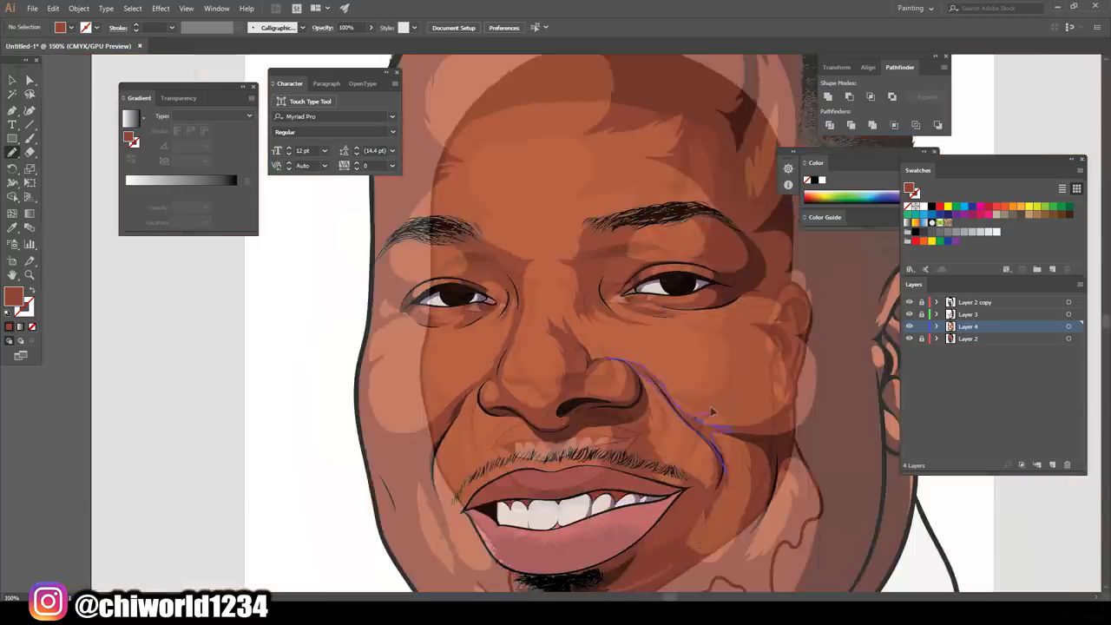
{"action": "scroll", "coordinate": [536, 367], "scroll_direction": "up", "scroll_amount": 3}
{"action": "scroll", "coordinate": [590, 364], "scroll_direction": "down", "scroll_amount": 3}
{"action": "scroll", "coordinate": [590, 364], "scroll_direction": "up", "scroll_amount": 3}
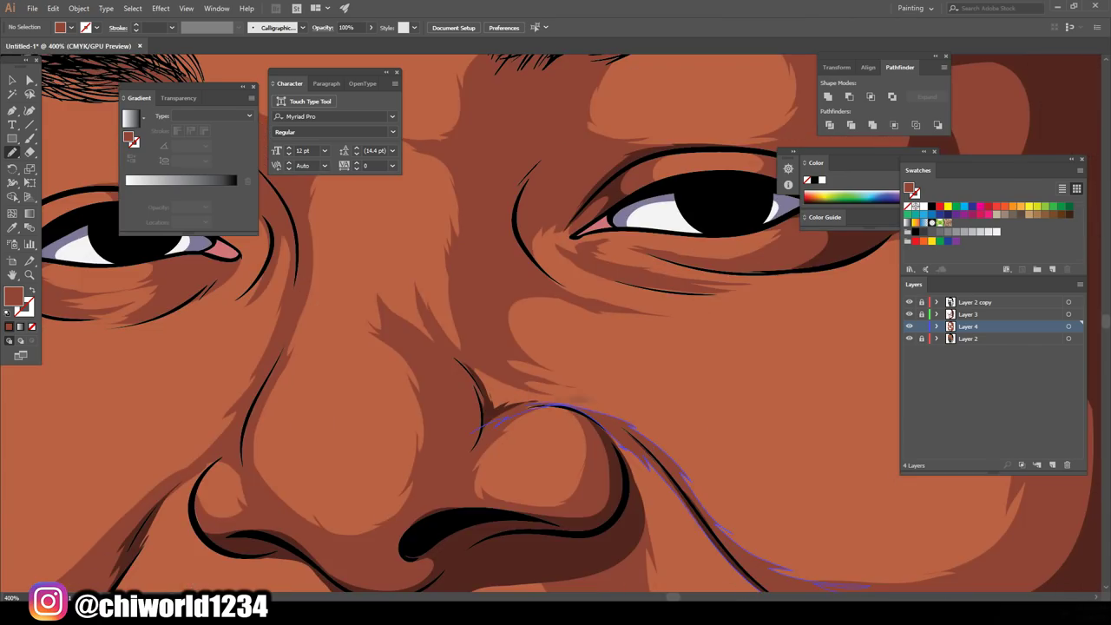
{"action": "scroll", "coordinate": [694, 379], "scroll_direction": "down", "scroll_amount": 3}
{"action": "scroll", "coordinate": [694, 379], "scroll_direction": "down", "scroll_amount": 1}
{"action": "scroll", "coordinate": [640, 305], "scroll_direction": "up", "scroll_amount": 5}
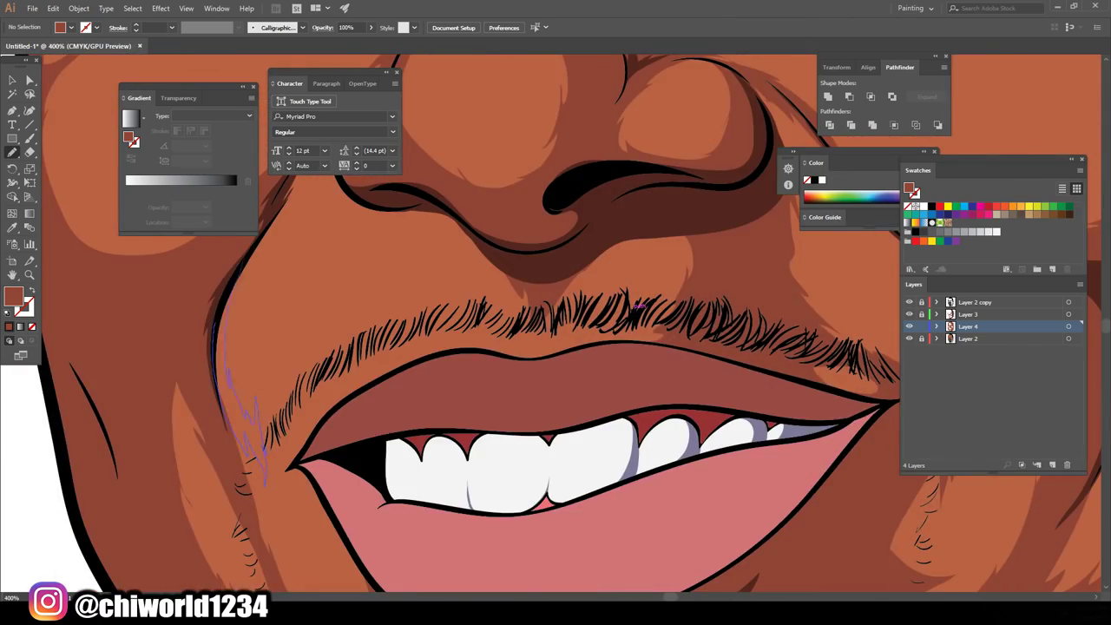
Sample the lip colour and set a darker version as the Blob Brush fill
{"action": "scroll", "coordinate": [640, 306], "scroll_direction": "down", "scroll_amount": 5}
{"action": "scroll", "coordinate": [825, 396], "scroll_direction": "up", "scroll_amount": 4}
{"action": "scroll", "coordinate": [825, 396], "scroll_direction": "up", "scroll_amount": 1}
{"action": "key", "text": "i"}
{"action": "double_click", "coordinate": [13, 297]}
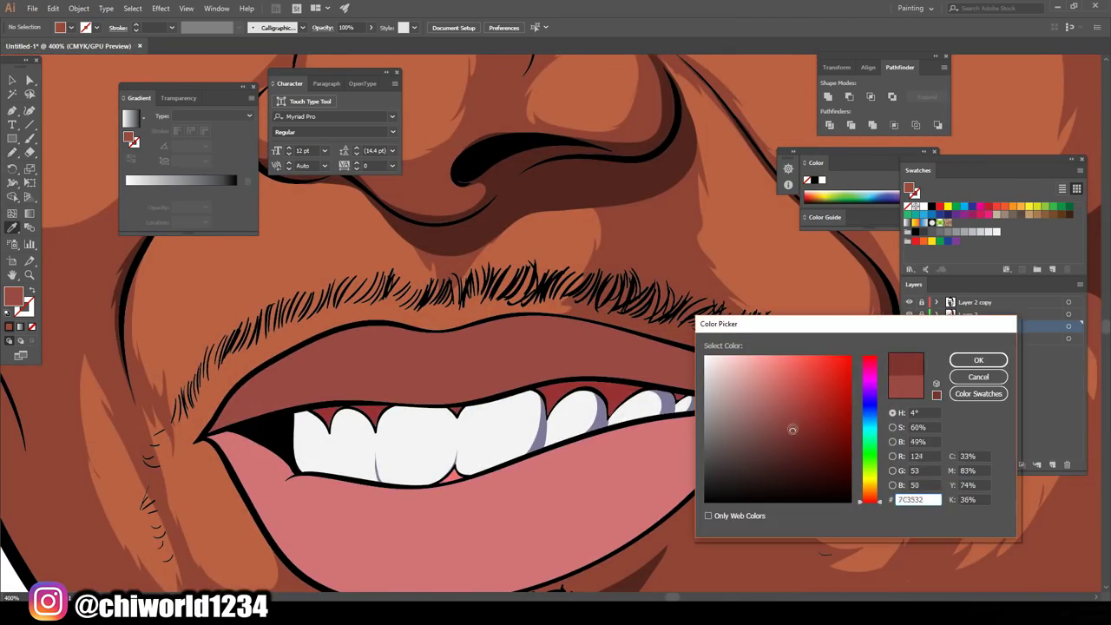
{"action": "left_click", "coordinate": [978, 360]}
{"action": "scroll", "coordinate": [608, 348], "scroll_direction": "up", "scroll_amount": 1}
{"action": "scroll", "coordinate": [304, 393], "scroll_direction": "down", "scroll_amount": 1}
{"action": "key", "text": "shift+b"}
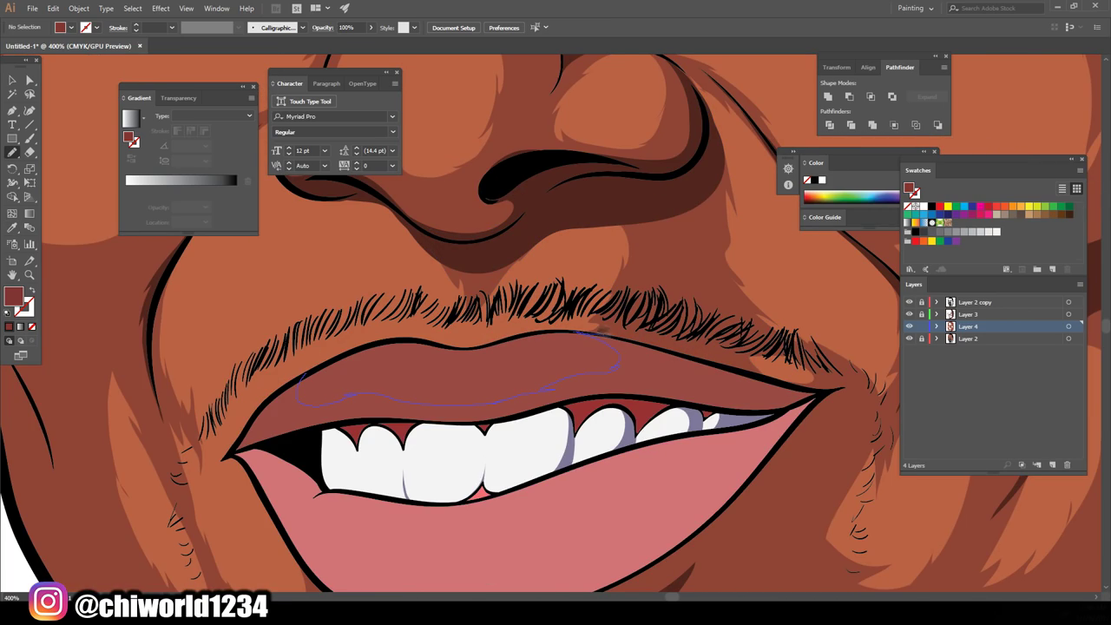
Adjust the lip shading fill colour again in the Color Picker
{"action": "scroll", "coordinate": [650, 477], "scroll_direction": "up", "scroll_amount": 2}
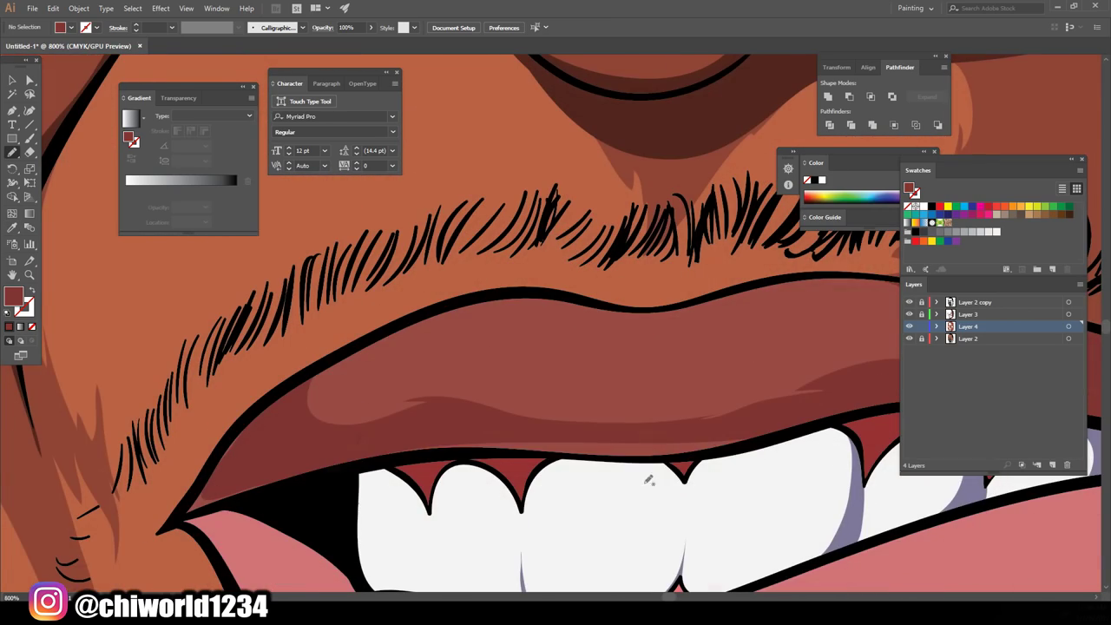
{"action": "scroll", "coordinate": [647, 452], "scroll_direction": "down", "scroll_amount": 2}
{"action": "scroll", "coordinate": [647, 451], "scroll_direction": "up", "scroll_amount": 2}
{"action": "double_click", "coordinate": [13, 297]}
{"action": "left_click", "coordinate": [978, 359]}
Paint a darker shaded band across the lower lip
{"action": "scroll", "coordinate": [576, 538], "scroll_direction": "up", "scroll_amount": 2}
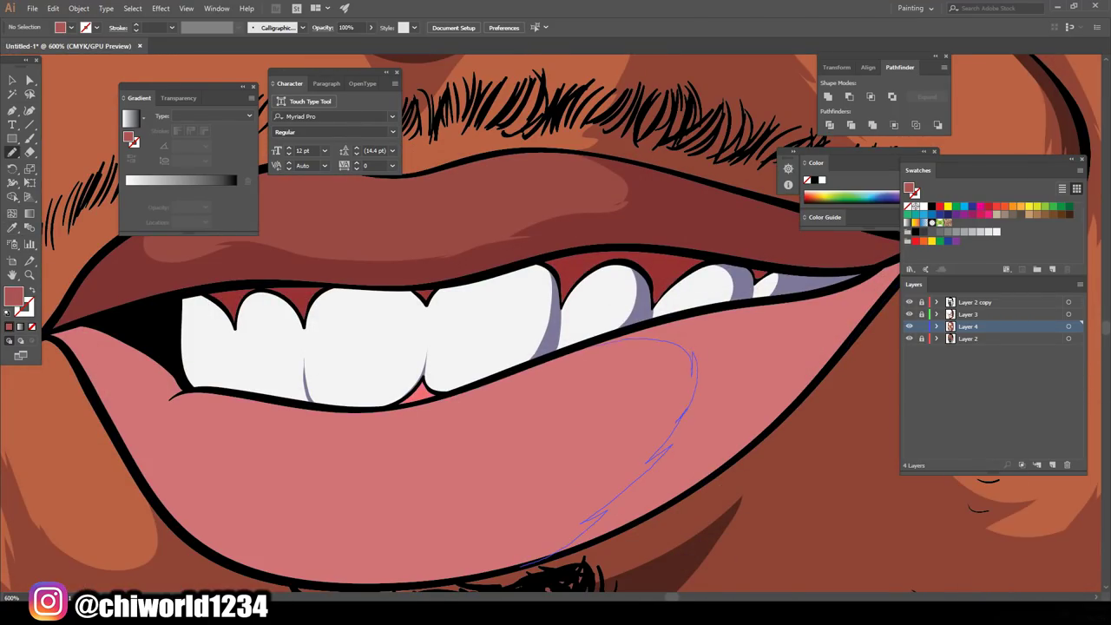
{"action": "scroll", "coordinate": [555, 347], "scroll_direction": "down", "scroll_amount": 2}
{"action": "scroll", "coordinate": [556, 347], "scroll_direction": "up", "scroll_amount": 3}
{"action": "scroll", "coordinate": [556, 347], "scroll_direction": "down", "scroll_amount": 3}
{"action": "scroll", "coordinate": [608, 434], "scroll_direction": "up", "scroll_amount": 2}
{"action": "mouse_move", "coordinate": [647, 534]}
{"action": "left_mouse_down"}
{"action": "mouse_move", "coordinate": [820, 408]}
{"action": "mouse_move", "coordinate": [334, 521]}
{"action": "left_mouse_up"}
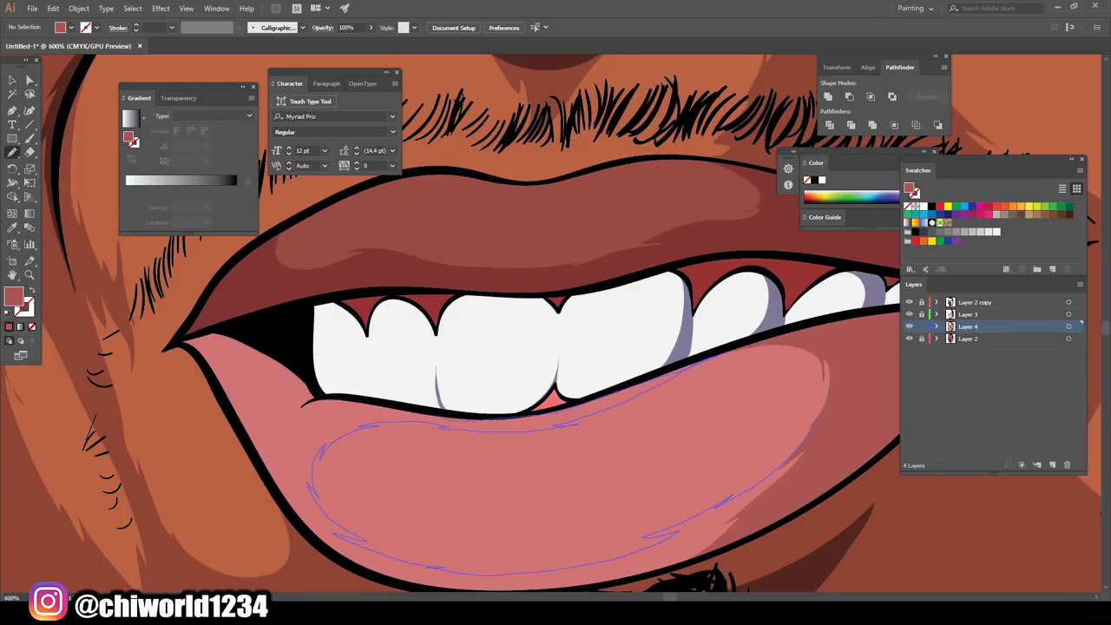
{"action": "scroll", "coordinate": [556, 347], "scroll_direction": "down", "scroll_amount": 1}
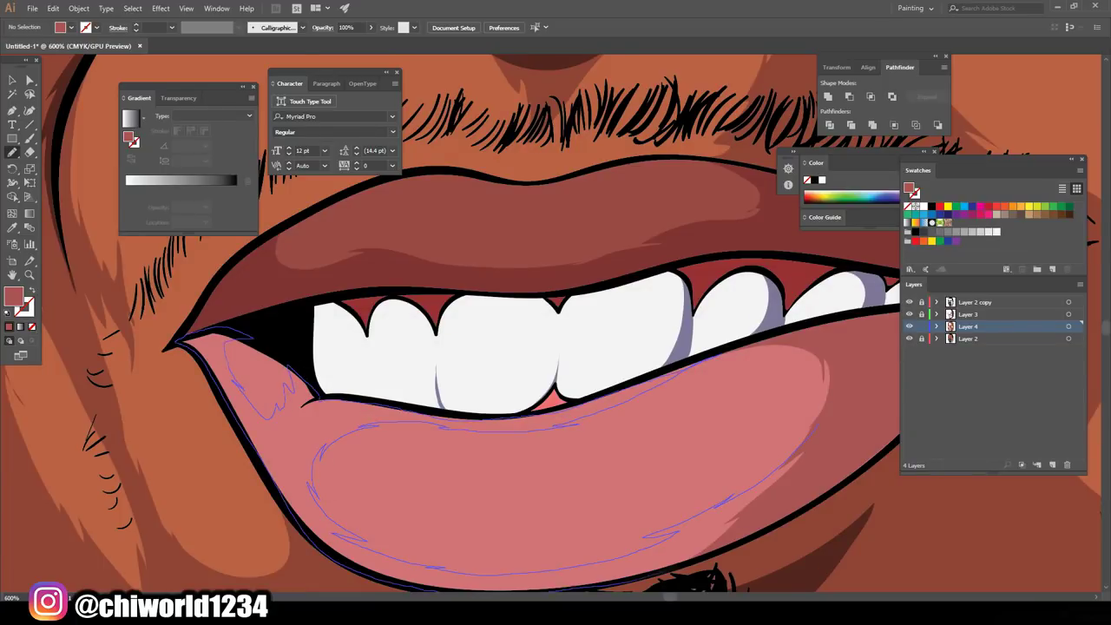
{"action": "scroll", "coordinate": [556, 347], "scroll_direction": "down", "scroll_amount": 4}
{"action": "scroll", "coordinate": [556, 347], "scroll_direction": "up", "scroll_amount": 3}
{"action": "scroll", "coordinate": [556, 348], "scroll_direction": "down", "scroll_amount": 3}
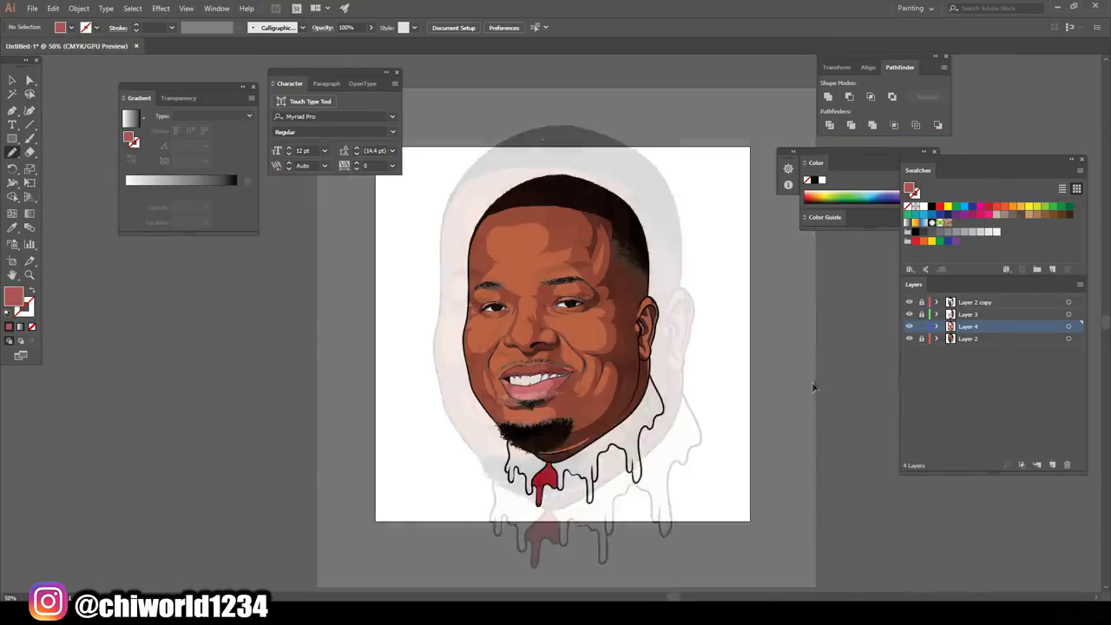
Create a new highlights layer with a light orange fill colour
{"action": "key", "text": "ctrl+l"}
{"action": "key", "text": "ctrl+equal"}
{"action": "key", "text": "ctrl+equal"}
{"action": "key", "text": "ctrl+equal"}
{"action": "double_click", "coordinate": [13, 297]}
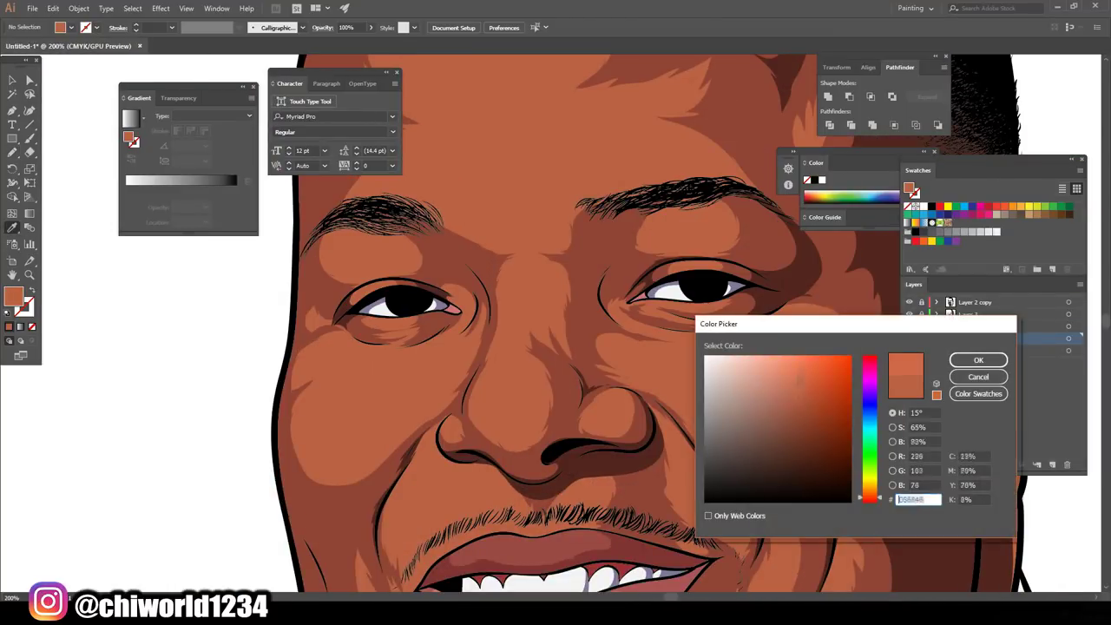
{"action": "left_click", "coordinate": [983, 359]}
{"action": "key", "text": "ctrl+equal"}
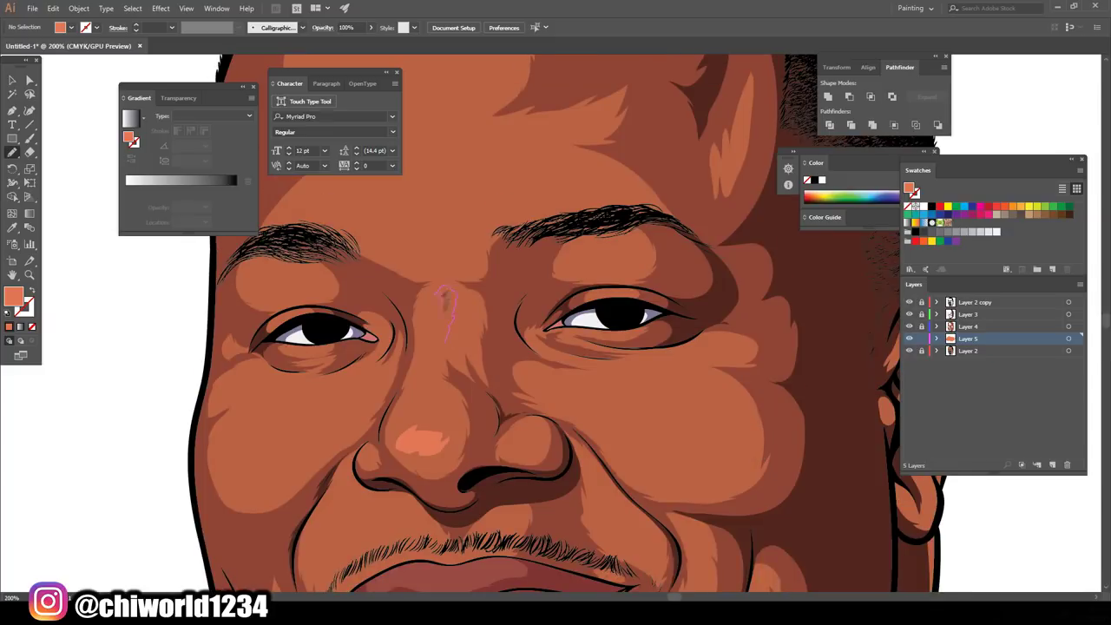
Paint light orange highlights near the brow and on both cheeks, plus a pink lower-lip highlight
{"action": "left_click_drag", "start_coordinate": [330, 397], "coordinate": [395, 399]}
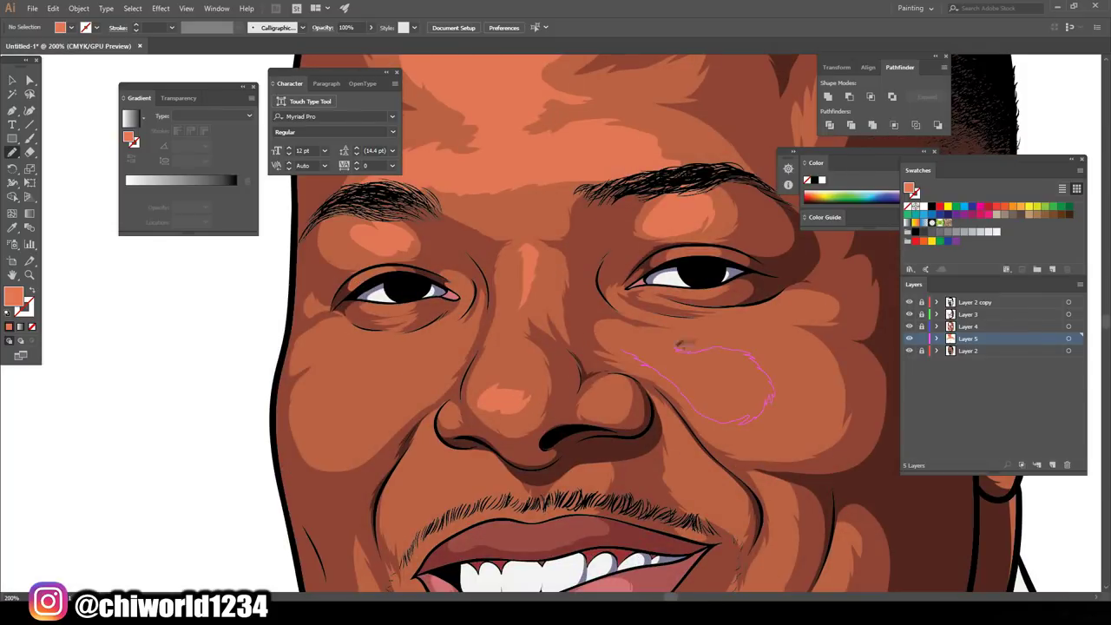
{"action": "left_click_drag", "start_coordinate": [681, 345], "coordinate": [608, 328]}
{"action": "left_click_drag", "start_coordinate": [417, 341], "coordinate": [345, 368]}
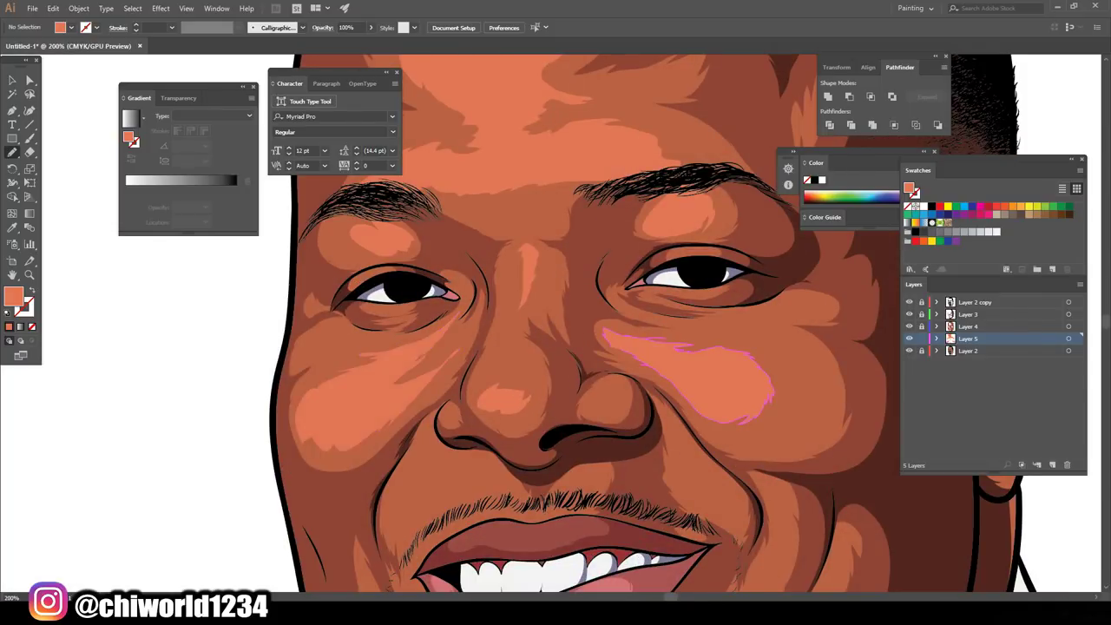
{"action": "left_click_drag", "start_coordinate": [732, 366], "coordinate": [585, 366]}
{"action": "left_click_drag", "start_coordinate": [646, 390], "coordinate": [622, 416]}
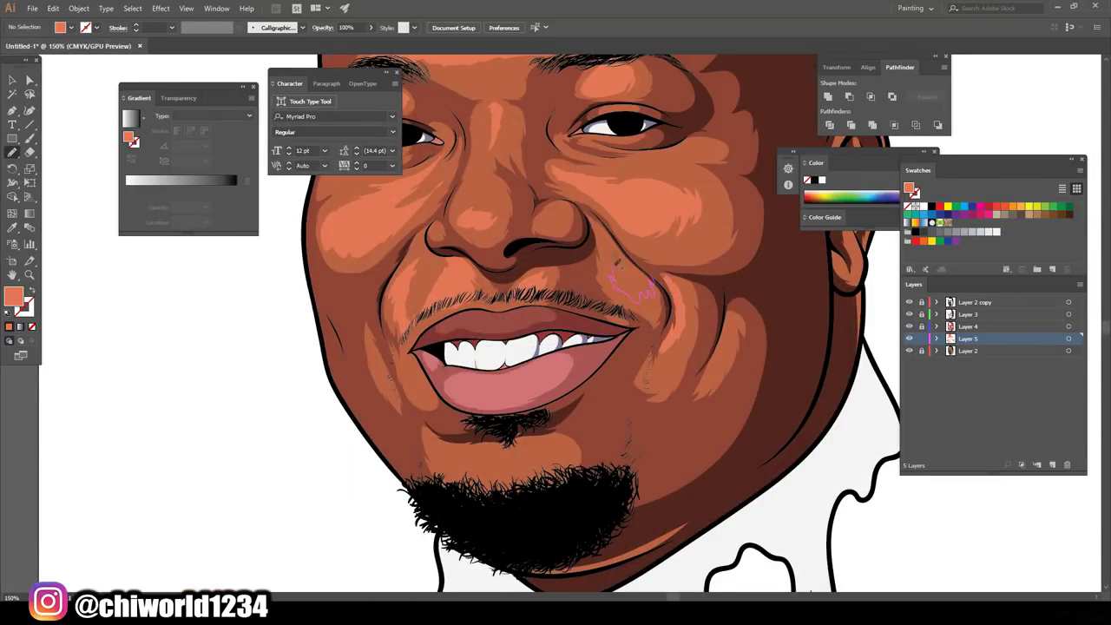
{"action": "left_click_drag", "start_coordinate": [611, 274], "coordinate": [654, 285]}
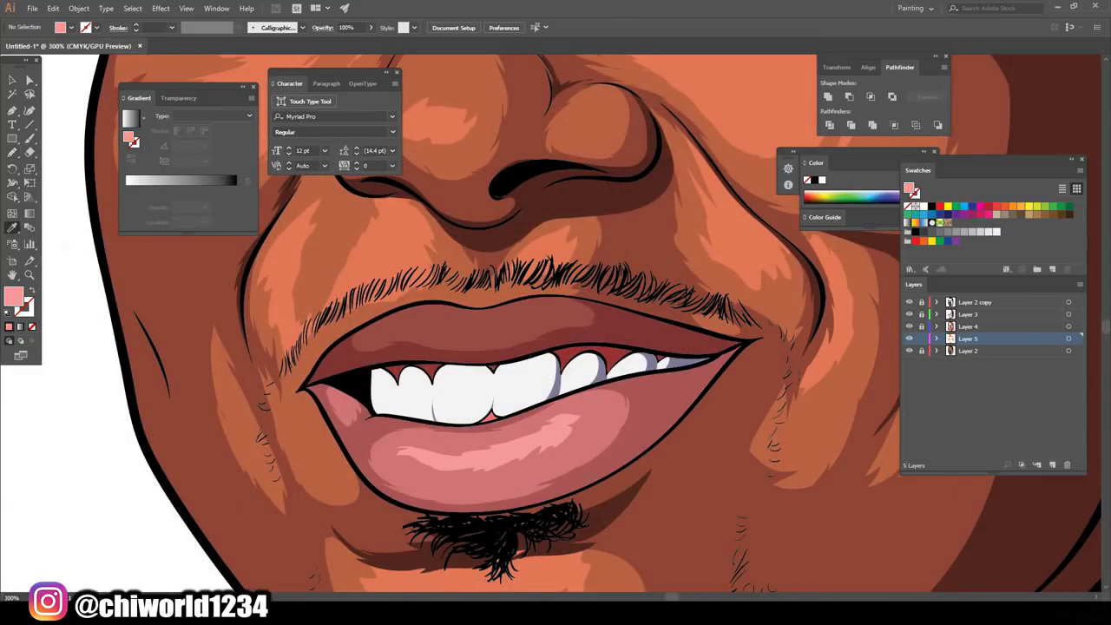
{"action": "left_click_drag", "start_coordinate": [391, 335], "coordinate": [469, 341]}
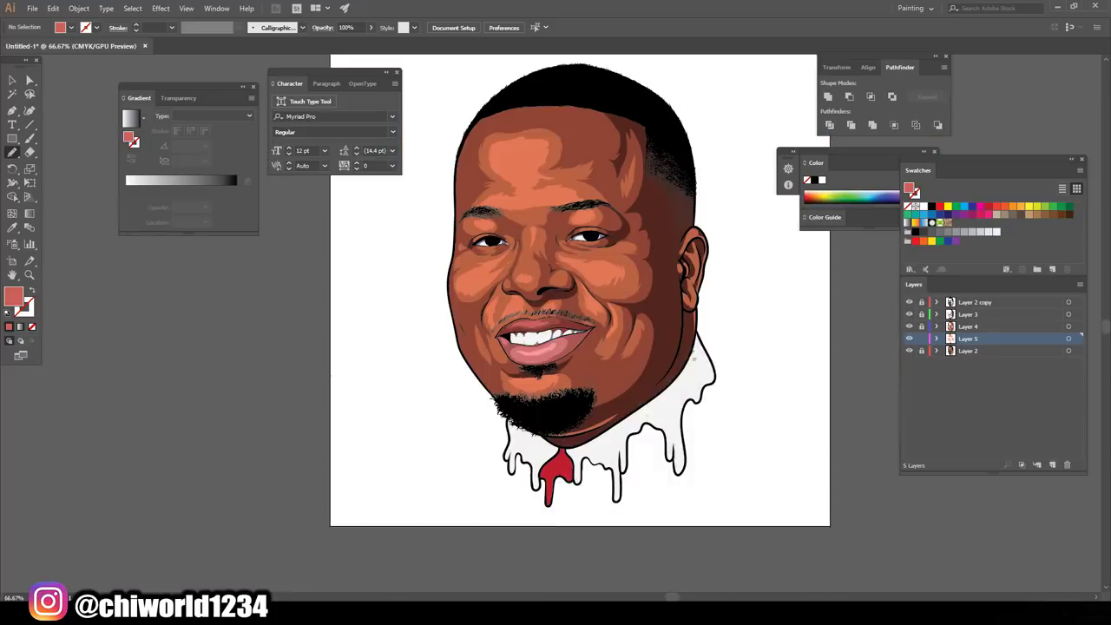
Add Layer 6 with dark brown pupils and catchlights, then give the fill a linear gradient
{"action": "left_click", "coordinate": [1053, 464]}
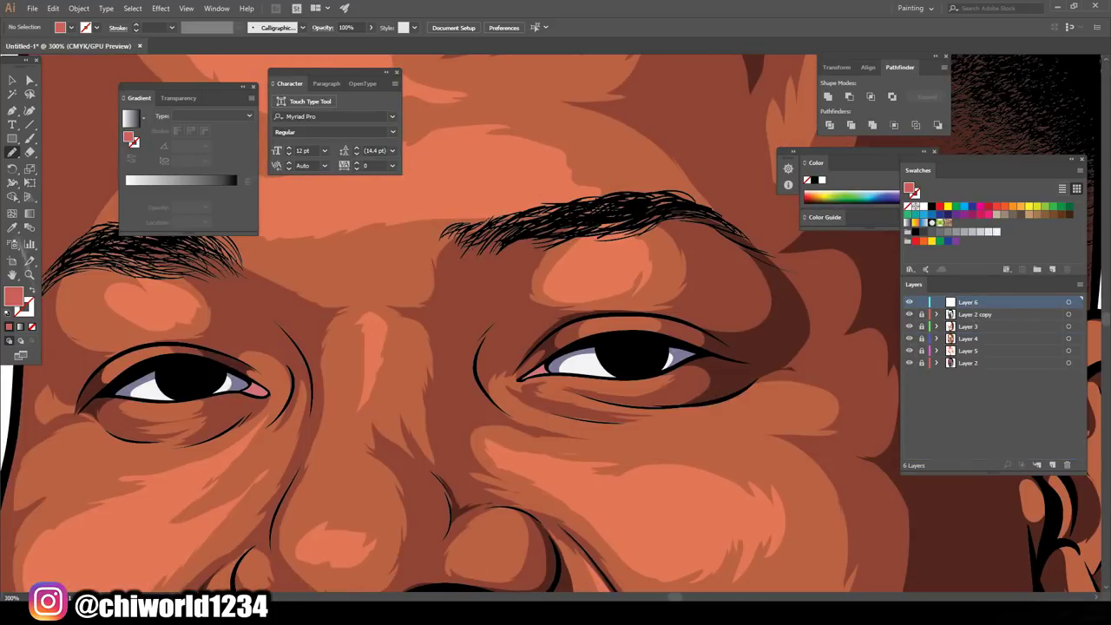
{"action": "left_click_drag", "start_coordinate": [613, 369], "coordinate": [653, 374]}
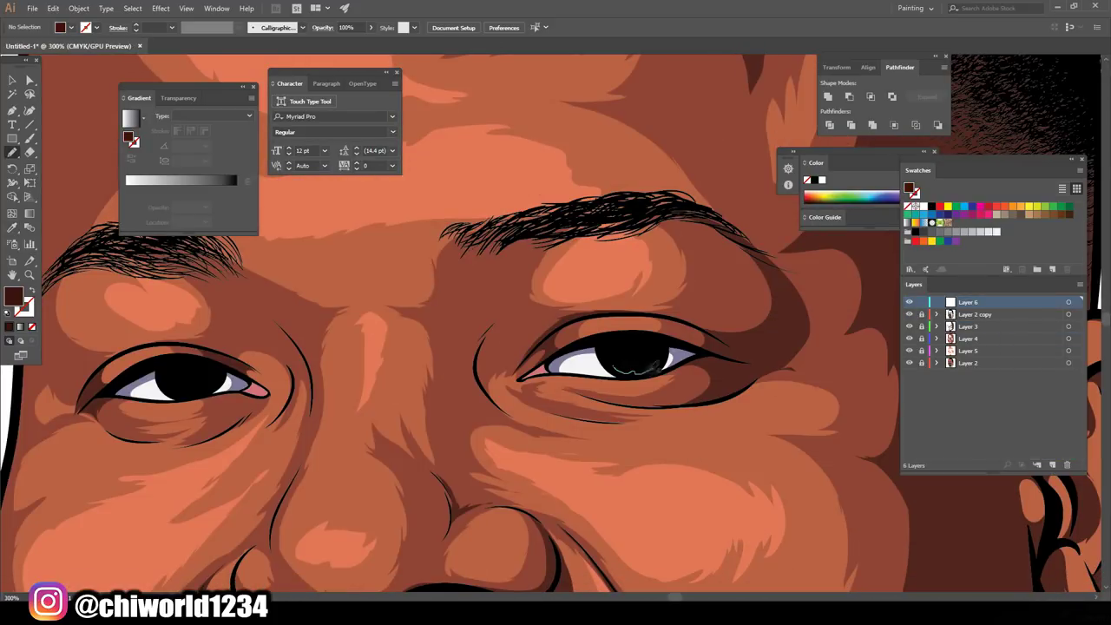
{"action": "left_click_drag", "start_coordinate": [168, 380], "coordinate": [212, 387]}
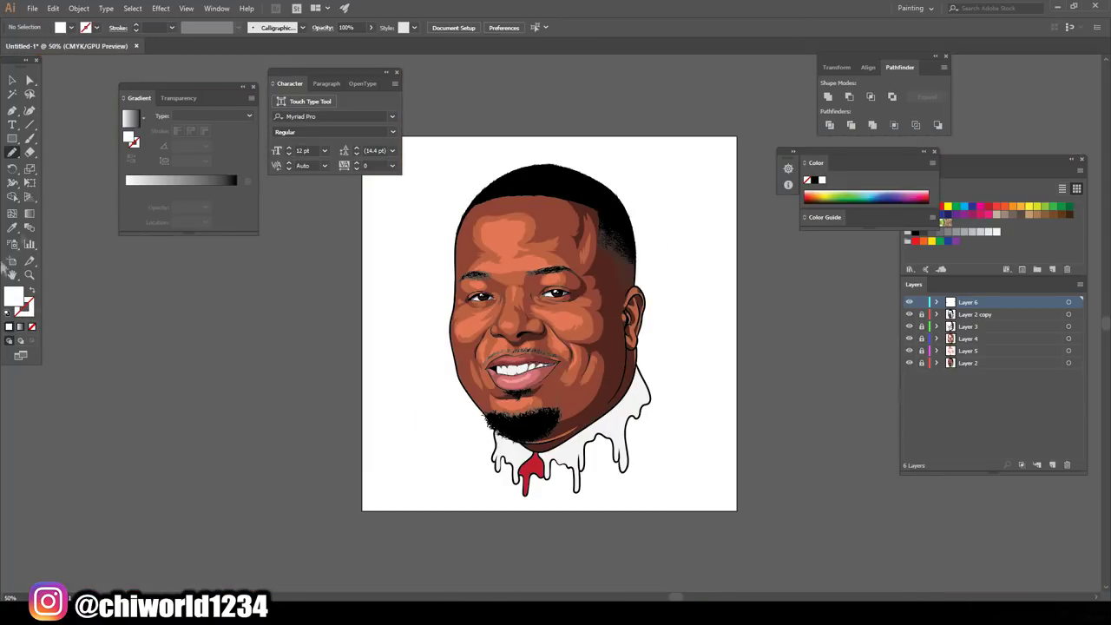
{"action": "left_click", "coordinate": [130, 117]}
{"action": "double_click", "coordinate": [126, 190]}
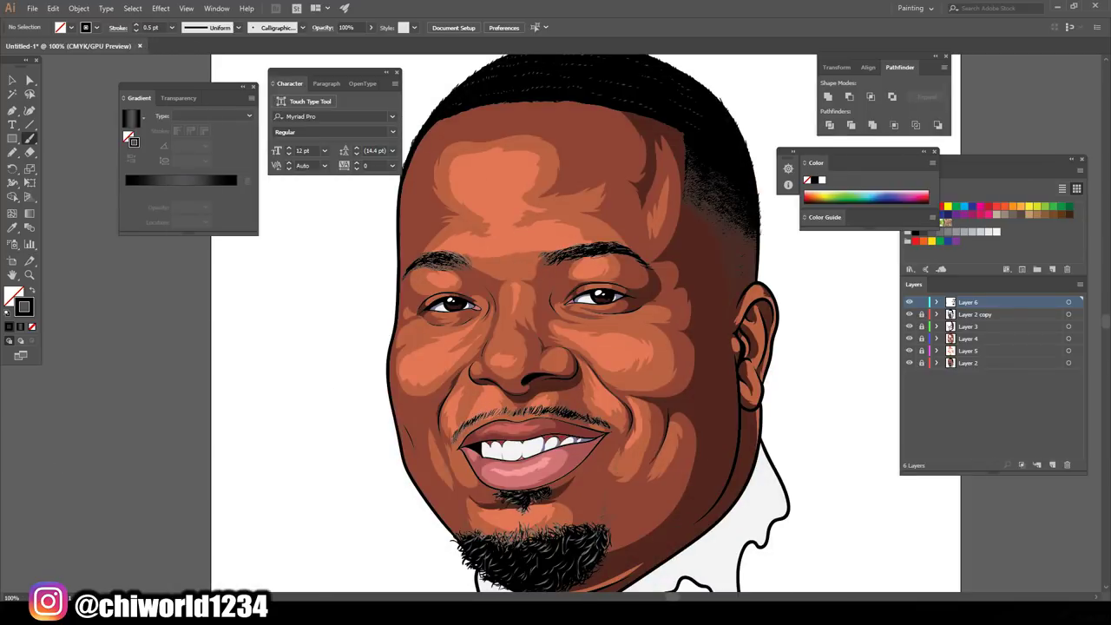
Select all artwork and slightly lower the saturation of two skin colours in Recolor Artwork
{"action": "key", "text": "ctrl+minus"}
{"action": "key", "text": "v"}
{"action": "key", "text": "ctrl+a"}
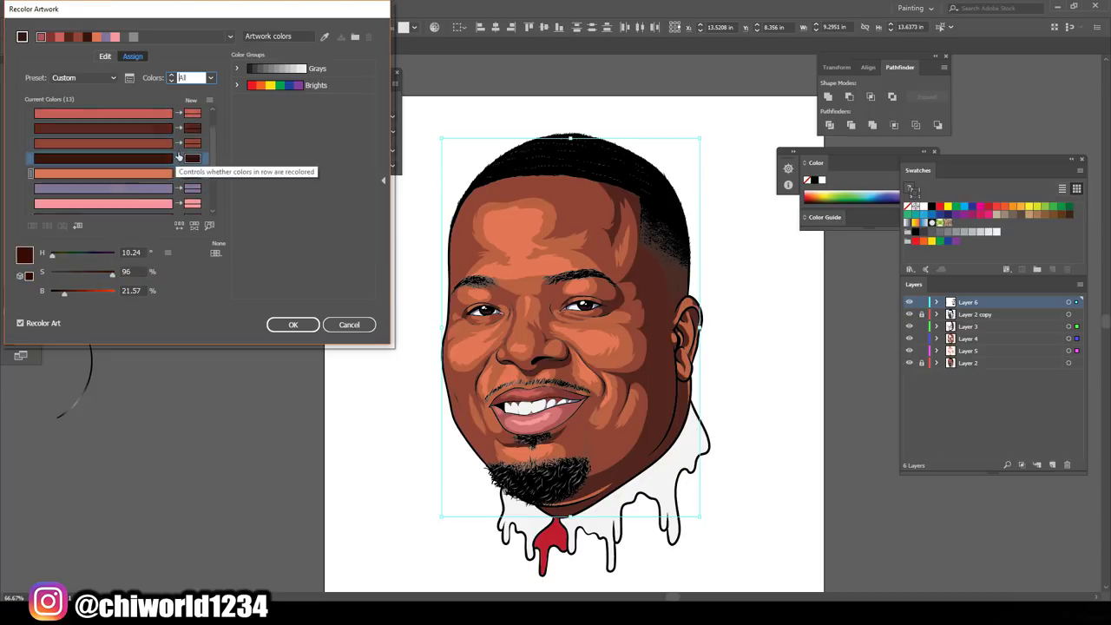
{"action": "left_click", "coordinate": [178, 157]}
{"action": "left_click", "coordinate": [150, 144]}
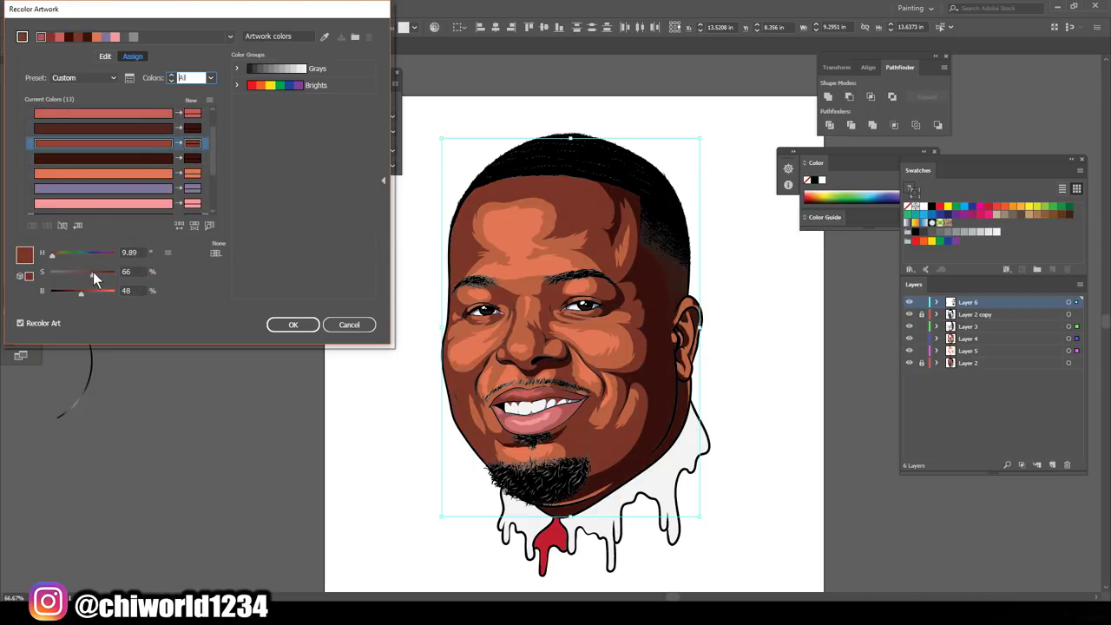
{"action": "left_click_drag", "start_coordinate": [93, 273], "coordinate": [54, 255]}
{"action": "left_click", "coordinate": [292, 326]}
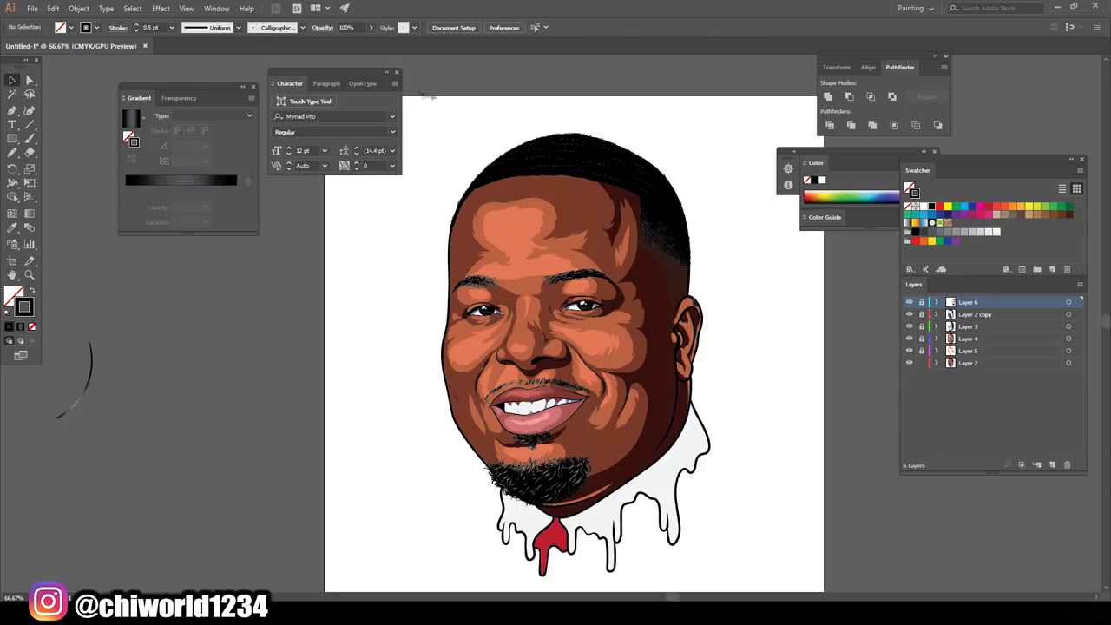
Recolor the whole portrait again, brightening the orange skin tone
{"action": "key", "text": "ctrl+a"}
{"action": "left_click", "coordinate": [78, 8]}
{"action": "left_click", "coordinate": [339, 216]}
{"action": "left_click", "coordinate": [170, 159]}
{"action": "left_click_drag", "start_coordinate": [104, 292], "coordinate": [101, 294]}
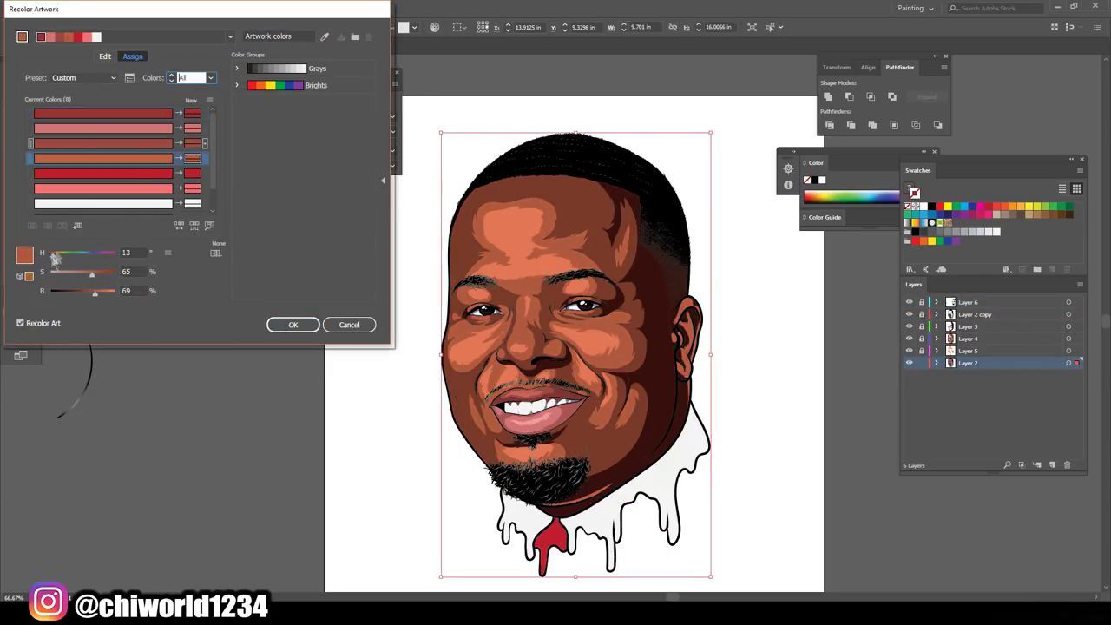
{"action": "key", "text": "Return"}
Fine-tune the face's orange skin tone brightness in Recolor Artwork, then zoom in
{"action": "left_click", "coordinate": [539, 226]}
{"action": "left_click", "coordinate": [53, 8]}
{"action": "left_click", "coordinate": [339, 216]}
{"action": "left_click", "coordinate": [103, 127]}
{"action": "left_click_drag", "start_coordinate": [103, 291], "coordinate": [103, 297]}
{"action": "left_click", "coordinate": [274, 326]}
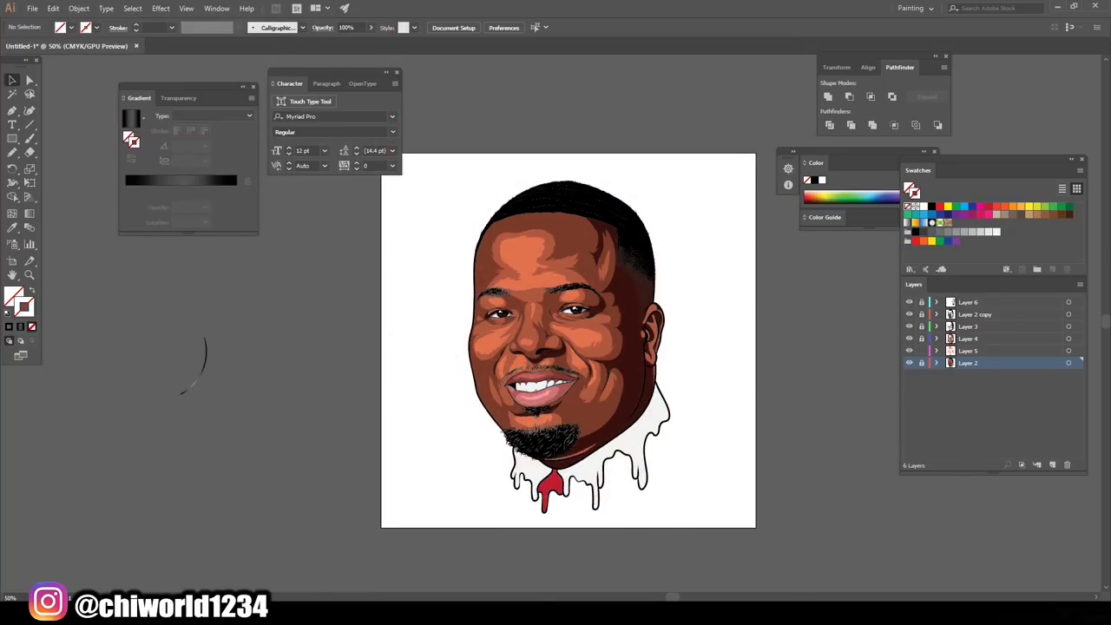
{"action": "key", "text": "ctrl+plus"}
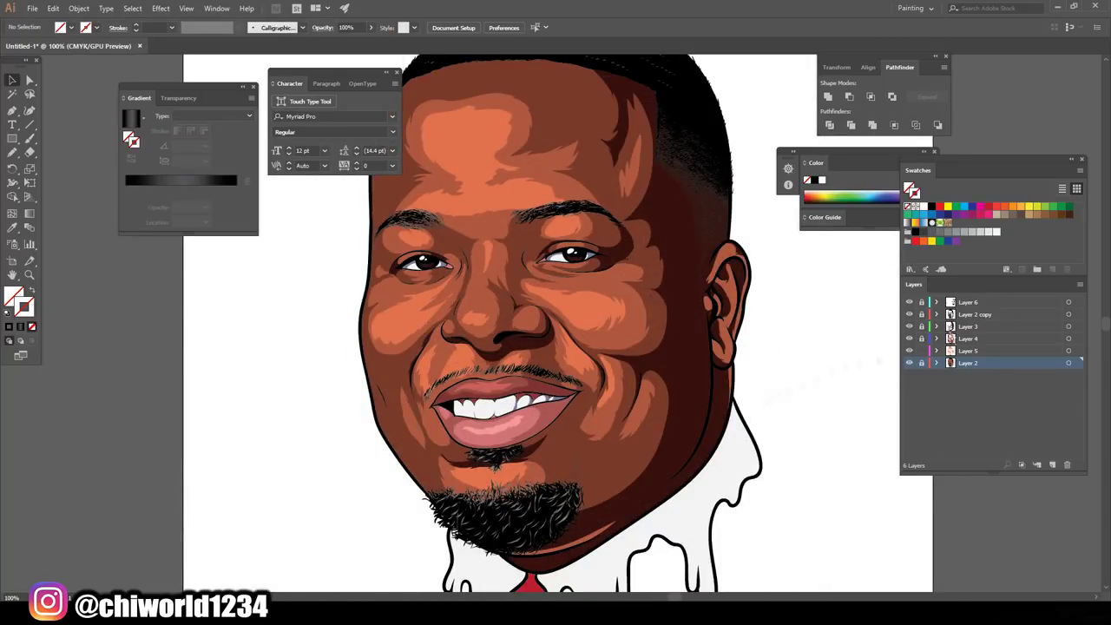
Draw a dark shadow shape along the jaw with the Pencil tool
{"action": "key", "text": "ctrl+0"}
{"action": "scroll", "coordinate": [721, 343], "scroll_direction": "up", "scroll_amount": 2}
{"action": "scroll", "coordinate": [721, 343], "scroll_direction": "up", "scroll_amount": 3}
{"action": "key", "text": "n"}
{"action": "mouse_move", "coordinate": [597, 447]}
{"action": "left_mouse_down"}
{"action": "mouse_move", "coordinate": [512, 521]}
{"action": "mouse_move", "coordinate": [570, 487]}
{"action": "left_mouse_up"}
Add a dark shadow shape below the lower lip
{"action": "key", "text": "ctrl+plus"}
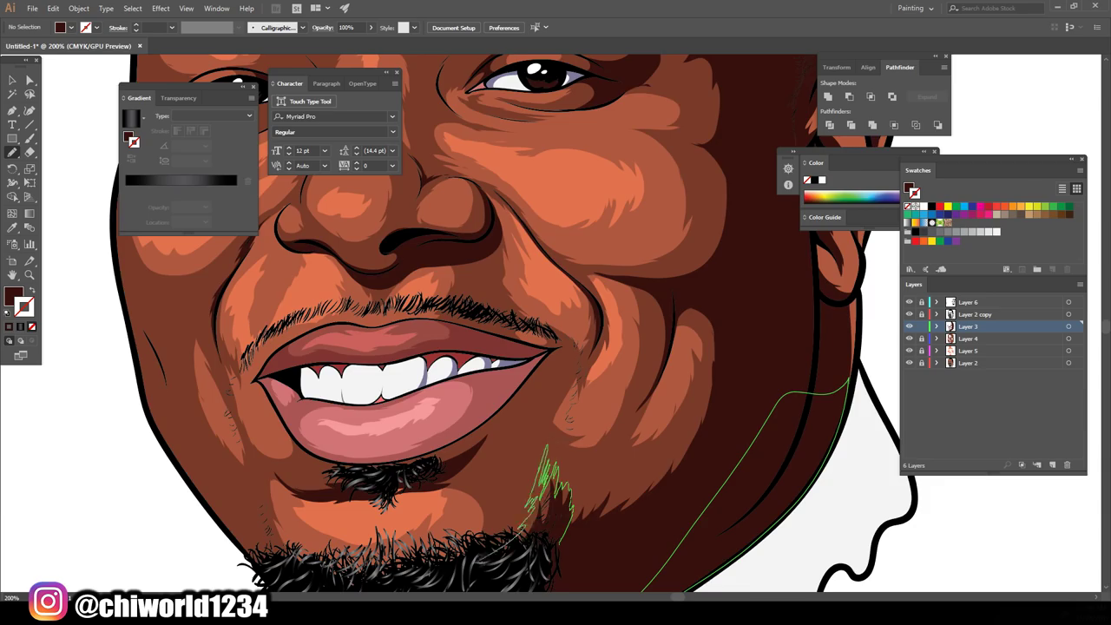
{"action": "key", "text": "ctrl+shift+a"}
{"action": "key", "text": "ctrl+0"}
{"action": "key", "text": "ctrl+plus"}
{"action": "key", "text": "ctrl+plus"}
{"action": "key", "text": "ctrl+plus"}
Add a shadow shape along the cheek outline
{"action": "key", "text": "ctrl+plus"}
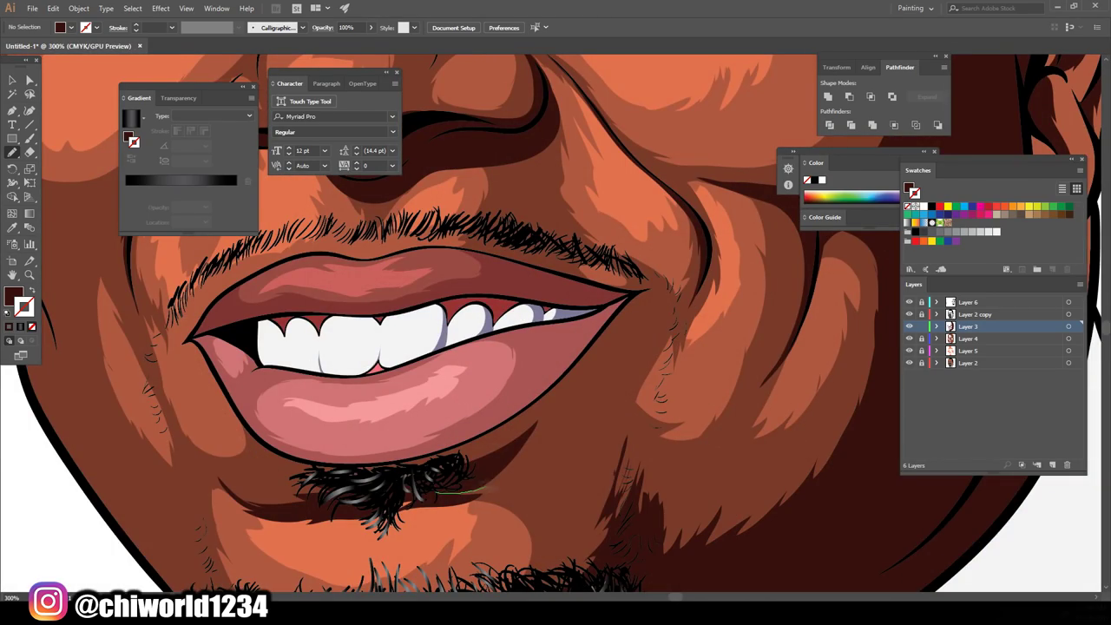
{"action": "left_click_drag", "start_coordinate": [434, 494], "coordinate": [357, 492]}
{"action": "key", "text": "ctrl+shift+a"}
{"action": "key", "text": "ctrl+0"}
{"action": "key", "text": "ctrl+plus"}
{"action": "key", "text": "ctrl+plus"}
{"action": "key", "text": "ctrl+plus"}
{"action": "key", "text": "ctrl+0"}
{"action": "key", "text": "ctrl+plus"}
{"action": "key", "text": "ctrl+plus"}
{"action": "key", "text": "ctrl+plus"}
{"action": "mouse_move", "coordinate": [549, 498]}
{"action": "left_mouse_down"}
{"action": "mouse_move", "coordinate": [438, 382]}
{"action": "mouse_move", "coordinate": [250, 354]}
{"action": "left_mouse_up"}
Draw a thin shadow from the eye corner up to the eyebrow
{"action": "key", "text": "ctrl+0"}
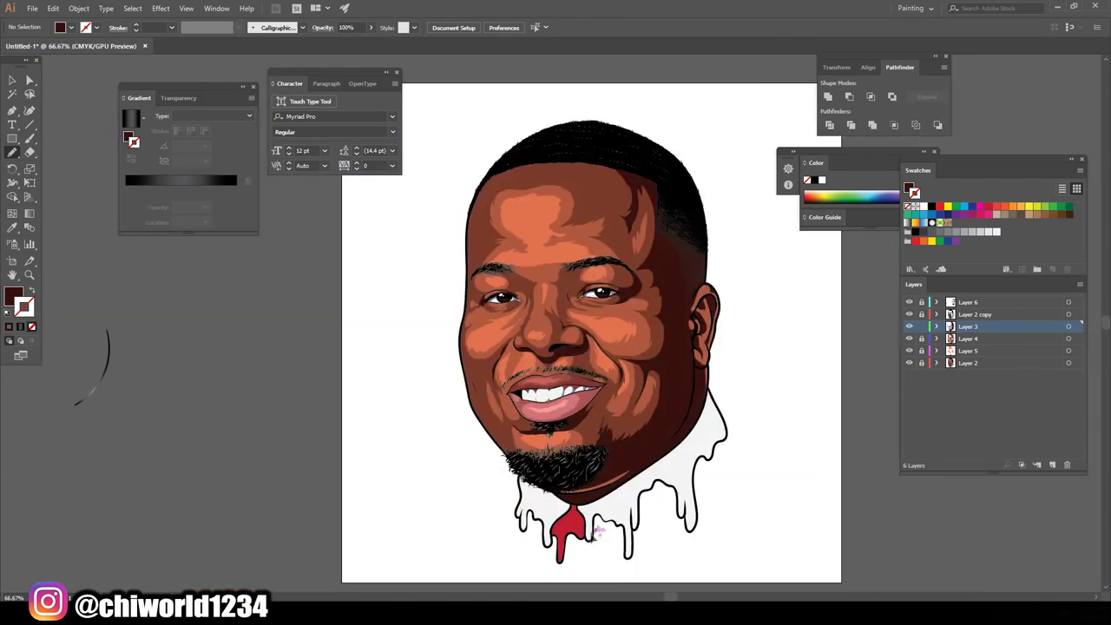
{"action": "key", "text": "ctrl+plus"}
{"action": "key", "text": "ctrl+plus"}
Add a shadow shape along the forehead hairline
{"action": "key", "text": "ctrl+plus"}
{"action": "key", "text": "ctrl+plus"}
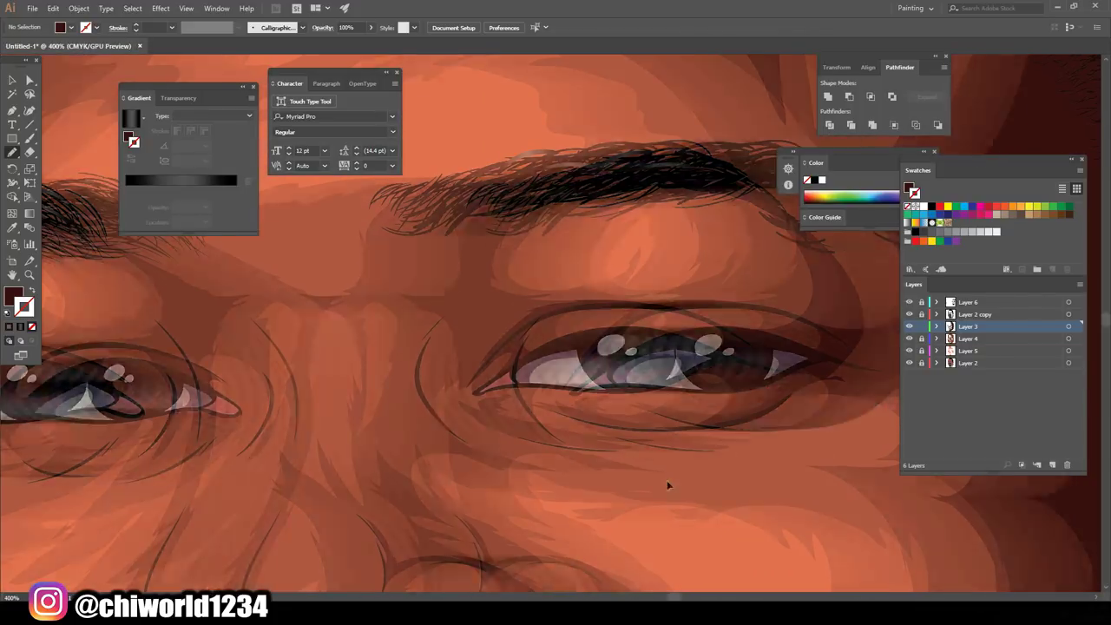
{"action": "left_click_drag", "start_coordinate": [420, 330], "coordinate": [552, 175]}
{"action": "key", "text": "ctrl+0"}
{"action": "key", "text": "ctrl+plus"}
{"action": "key", "text": "ctrl+plus"}
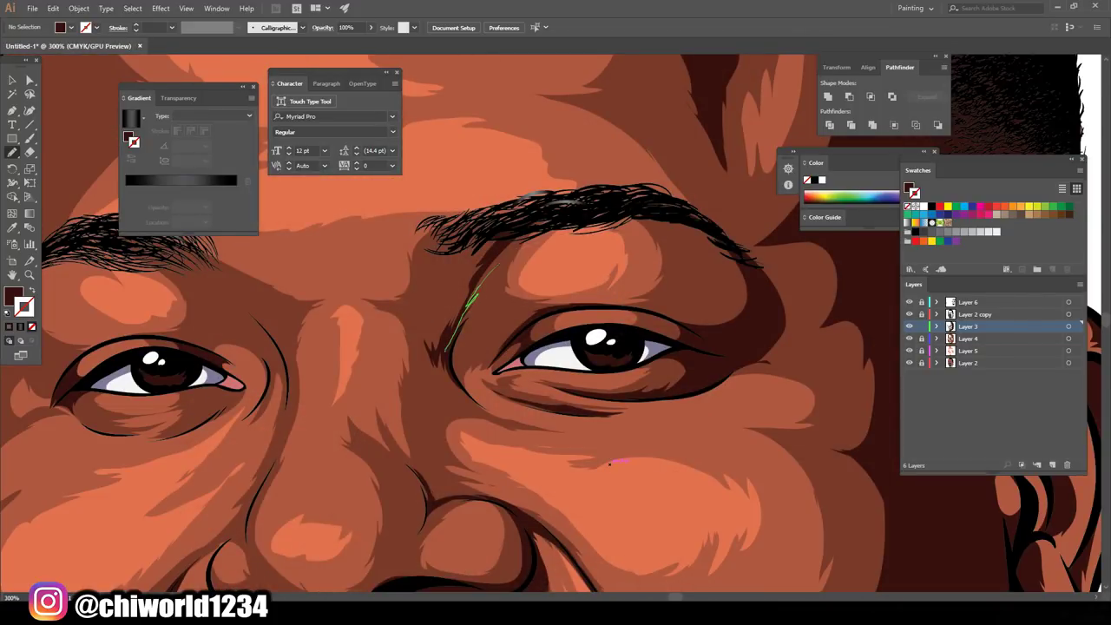
{"action": "key", "text": "ctrl+minus"}
{"action": "key", "text": "ctrl+plus"}
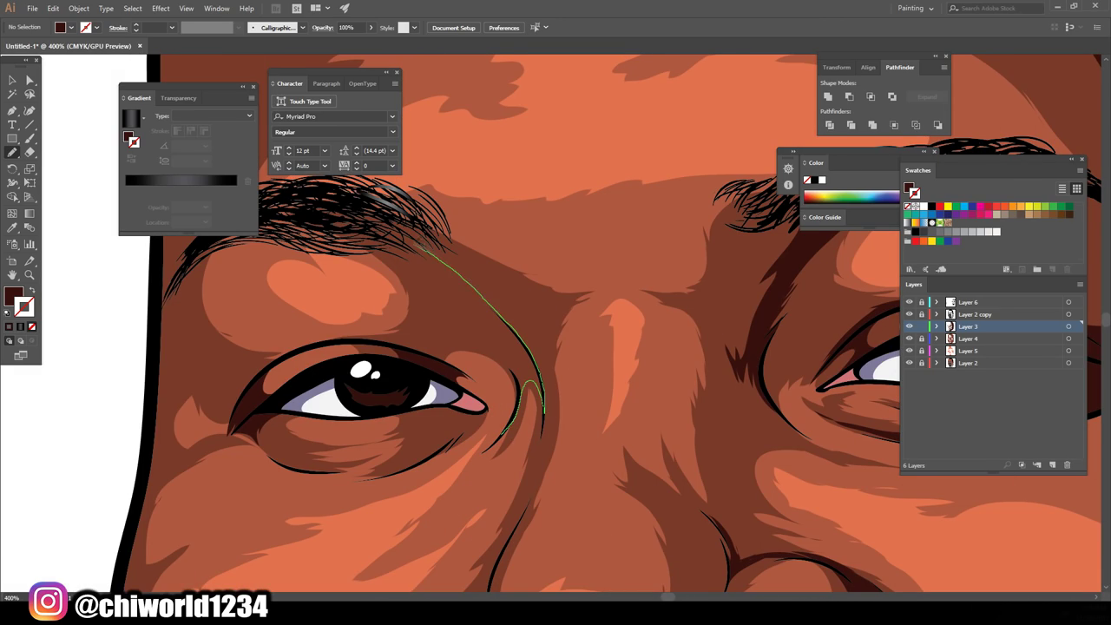
{"action": "key", "text": "ctrl+shift+a"}
{"action": "key", "text": "ctrl+minus"}
{"action": "key", "text": "ctrl+0"}
{"action": "key", "text": "ctrl+plus"}
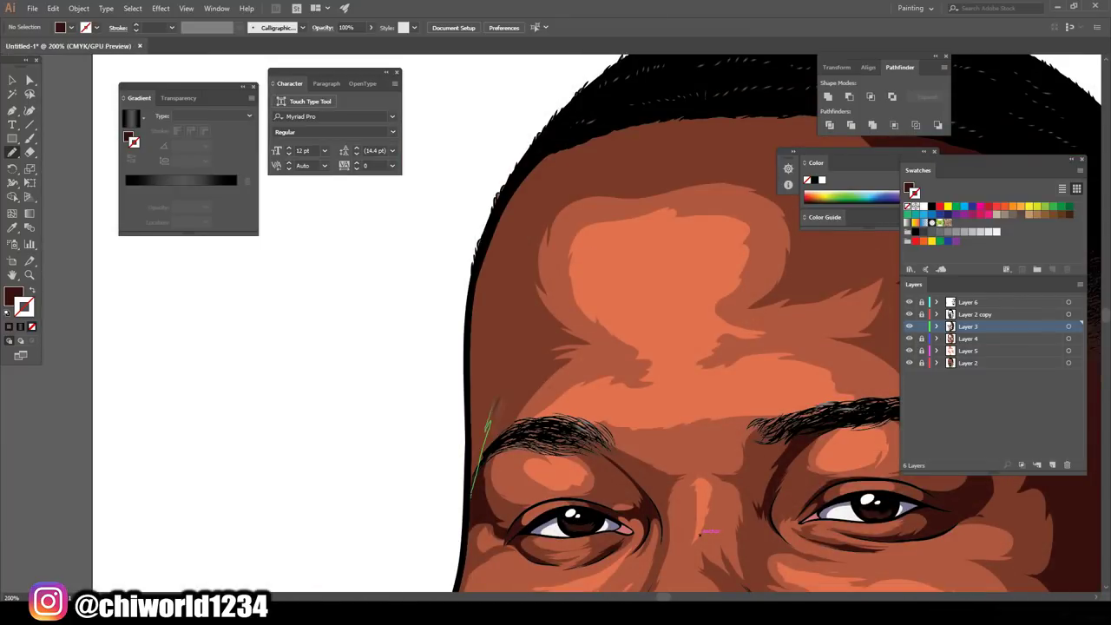
{"action": "left_click_drag", "start_coordinate": [500, 247], "coordinate": [573, 139]}
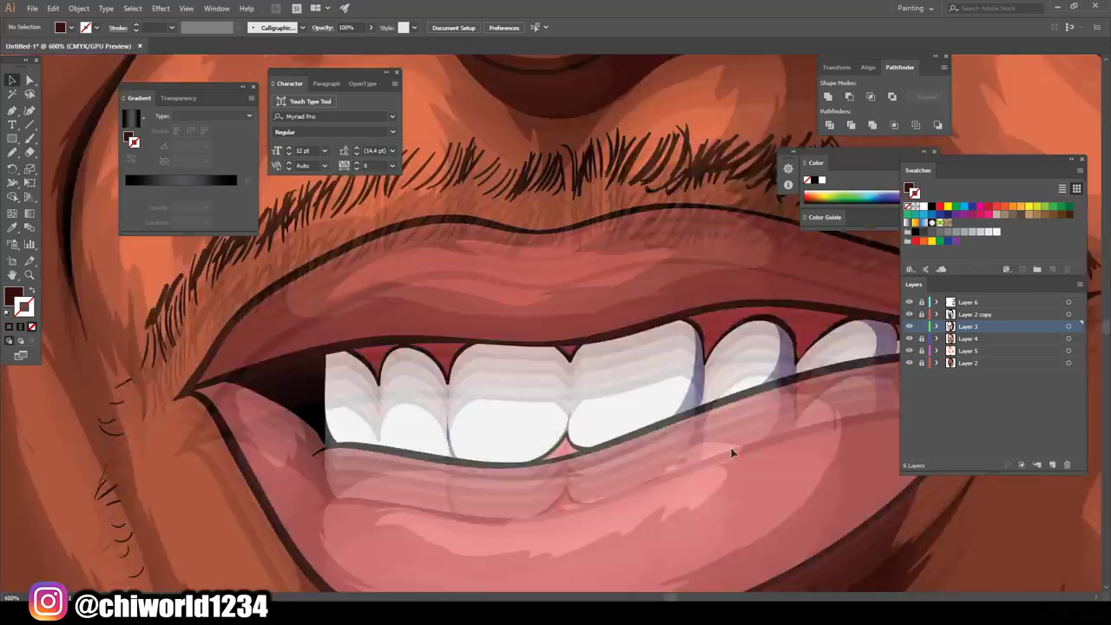
Switch to a darker brown fill and add shadows on the upper lip and lip corner
{"action": "left_click", "coordinate": [13, 228]}
{"action": "double_click", "coordinate": [13, 297]}
{"action": "key", "text": "Return"}
{"action": "key", "text": "n"}
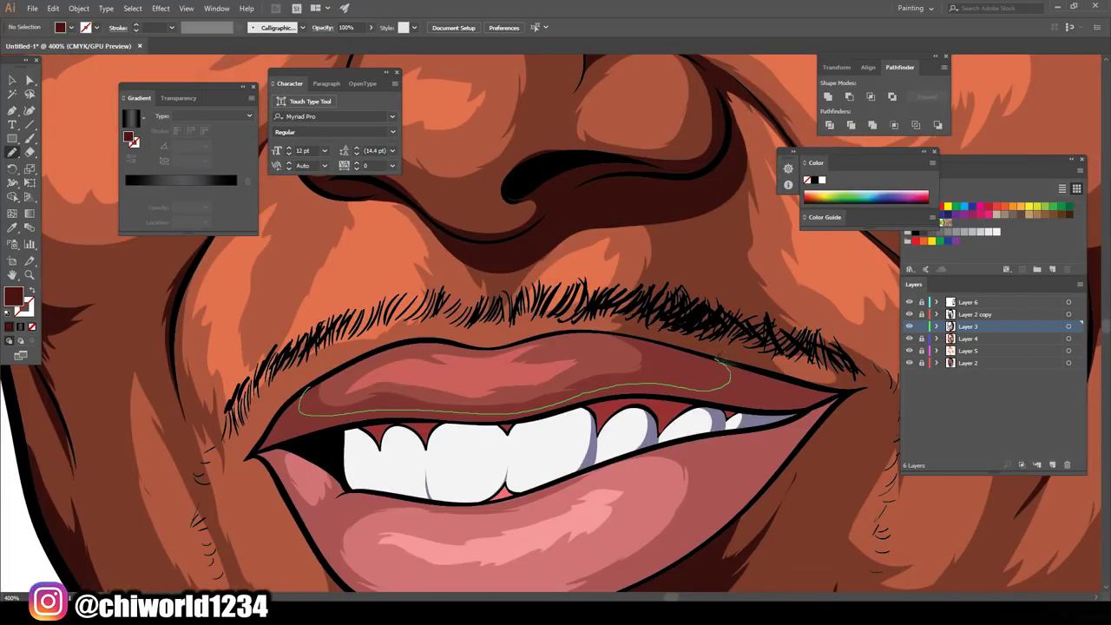
{"action": "left_click_drag", "start_coordinate": [299, 406], "coordinate": [260, 445]}
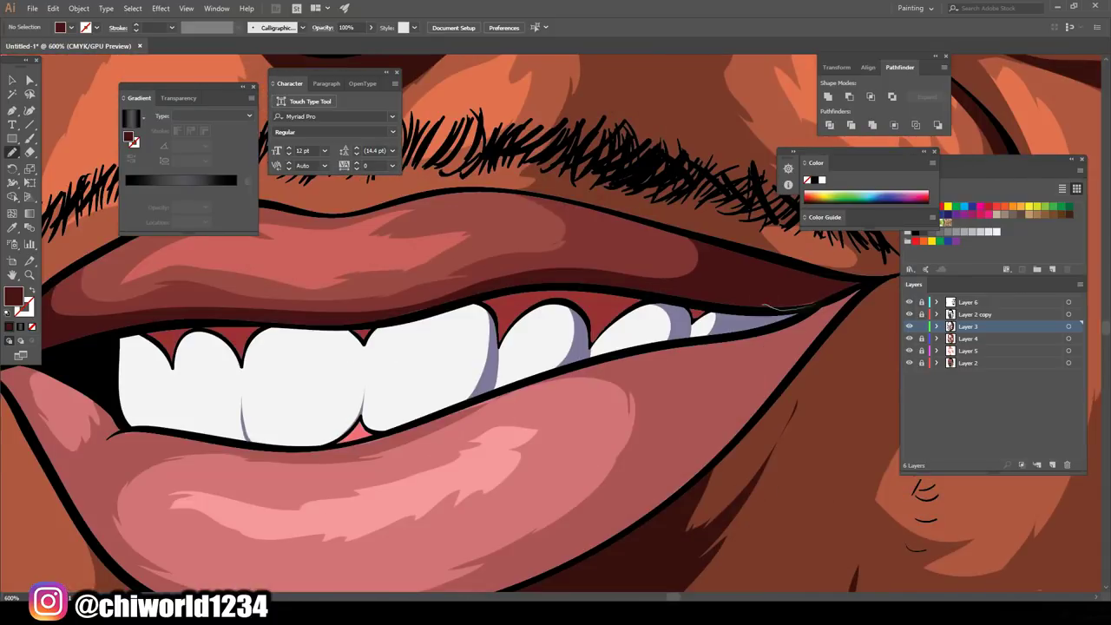
{"action": "left_click_drag", "start_coordinate": [618, 534], "coordinate": [664, 511]}
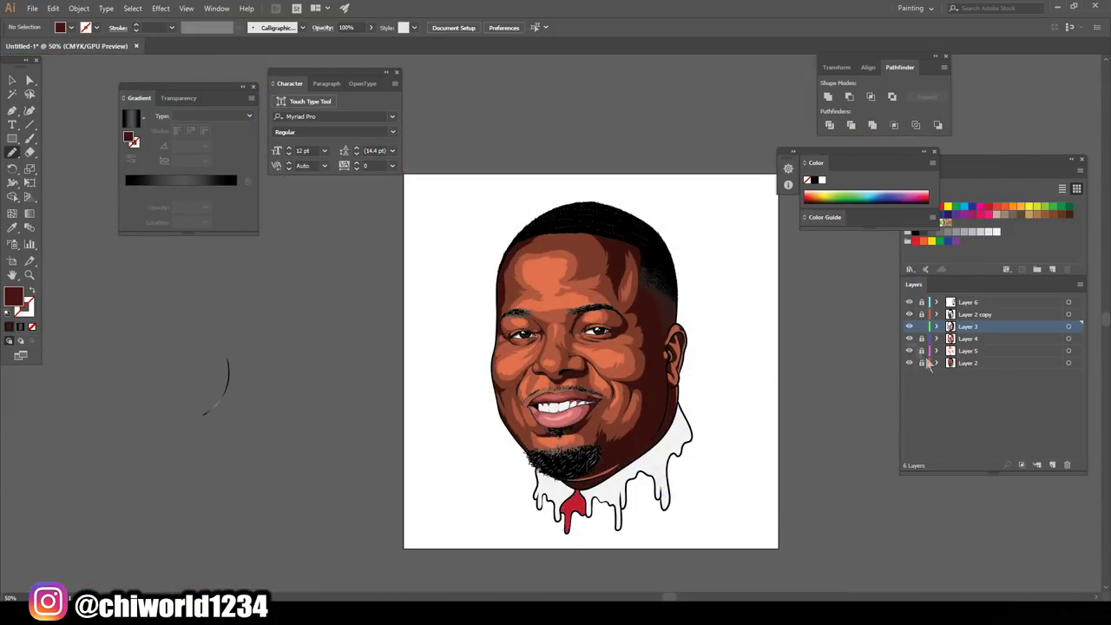
Unlock the layers and select all of the artwork
{"action": "left_click_drag", "start_coordinate": [922, 363], "coordinate": [922, 326]}
{"action": "key", "text": "v"}
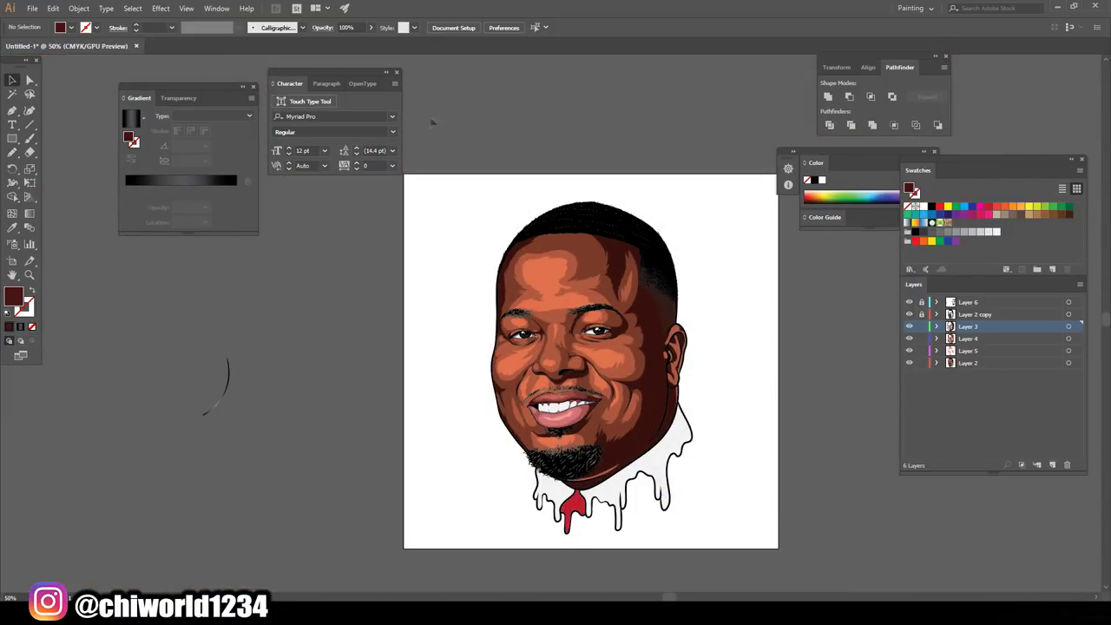
{"action": "key", "text": "ctrl+a"}
{"action": "left_click", "coordinate": [53, 8]}
Reduce Black and Yellow slightly in Adjust Color Balance with Preview on, and apply
{"action": "left_click", "coordinate": [335, 226]}
{"action": "left_click", "coordinate": [17, 194]}
{"action": "left_click_drag", "start_coordinate": [107, 120], "coordinate": [112, 88]}
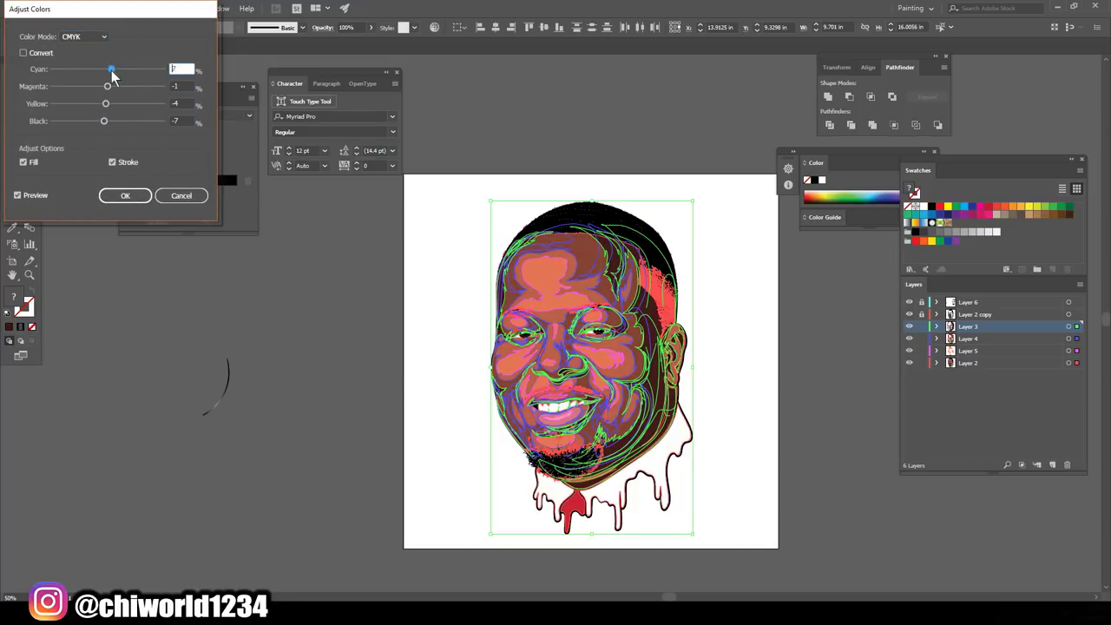
{"action": "left_click", "coordinate": [125, 196]}
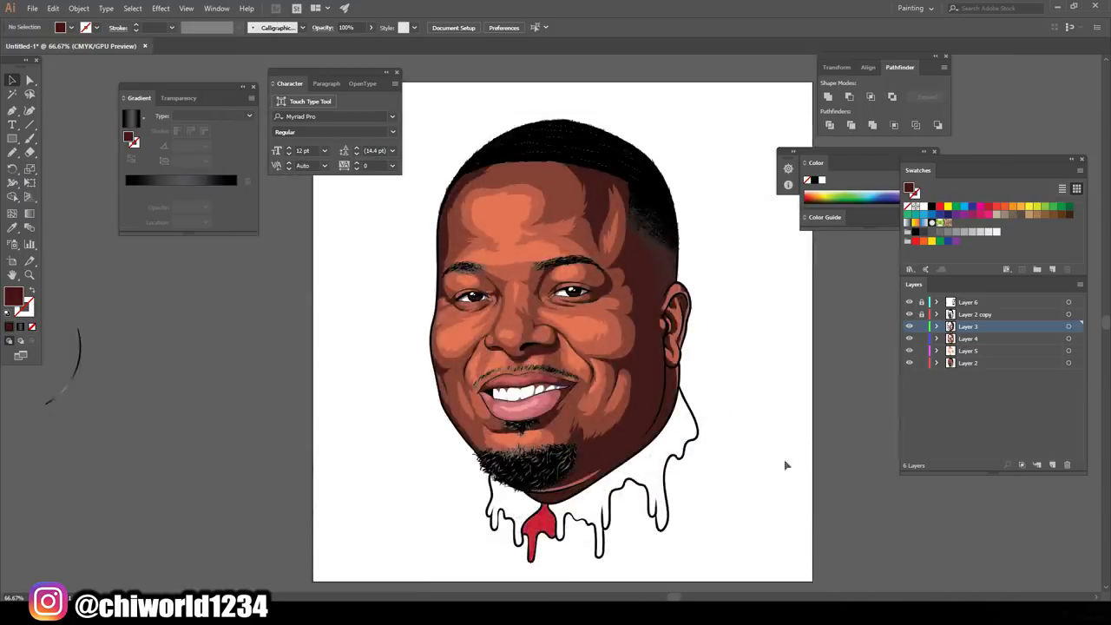
{"action": "scroll", "coordinate": [786, 460], "scroll_direction": "up", "scroll_amount": 3}
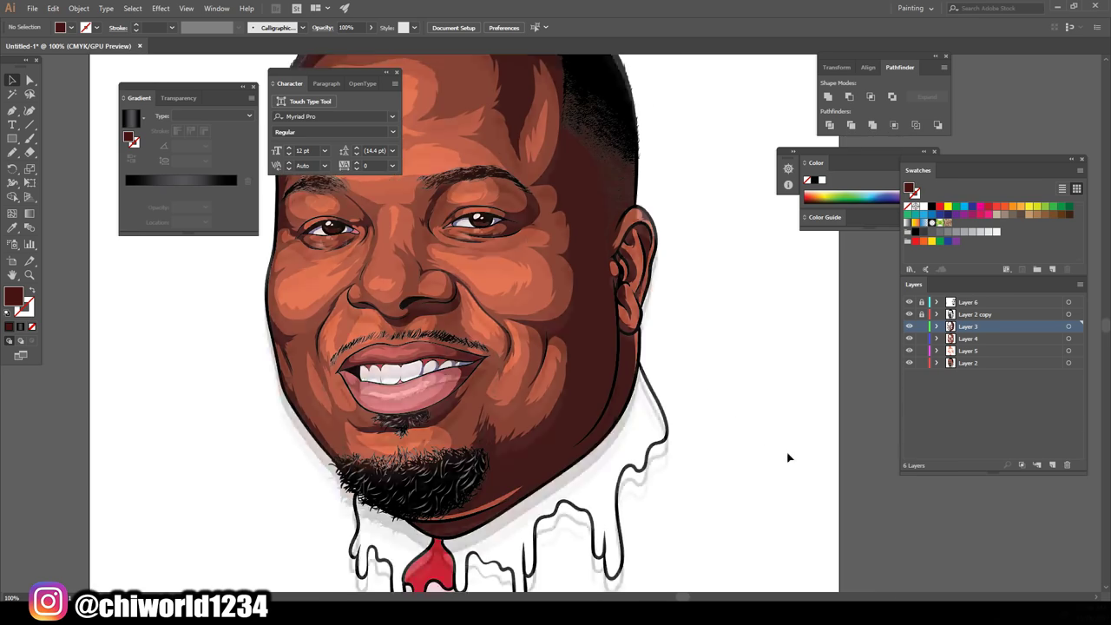
{"action": "scroll", "coordinate": [737, 422], "scroll_direction": "up", "scroll_amount": 3}
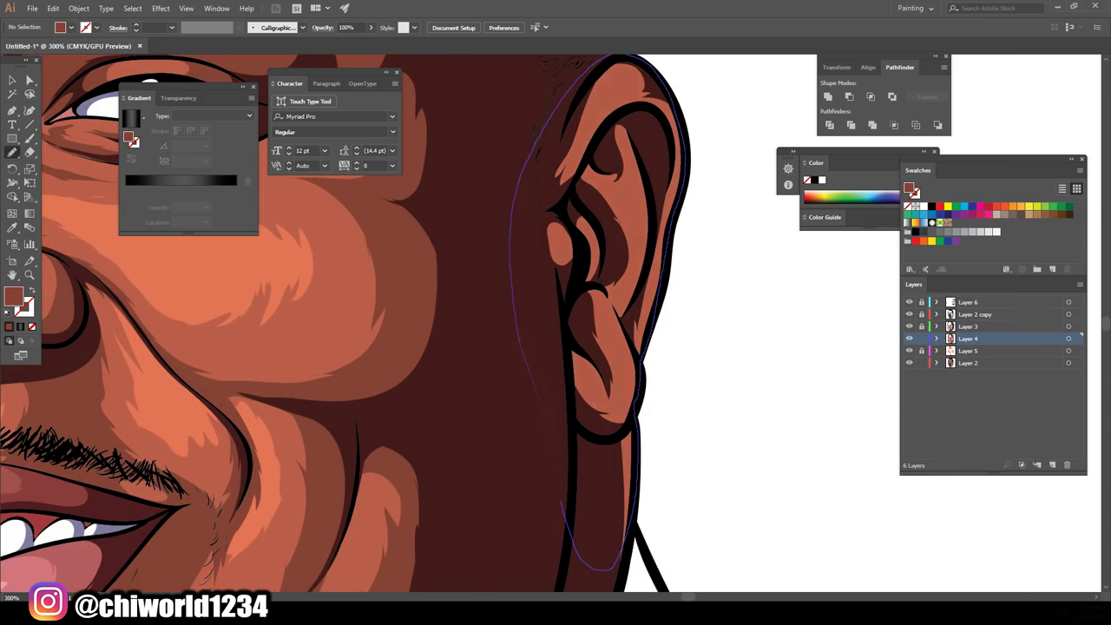
{"action": "scroll", "coordinate": [610, 542], "scroll_direction": "down", "scroll_amount": 6}
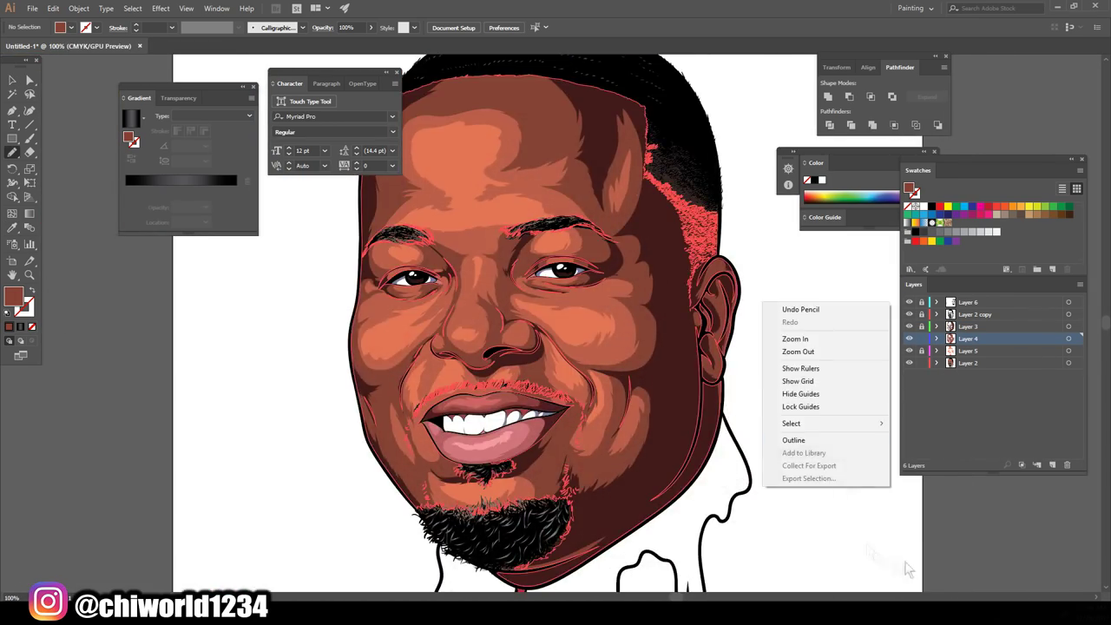